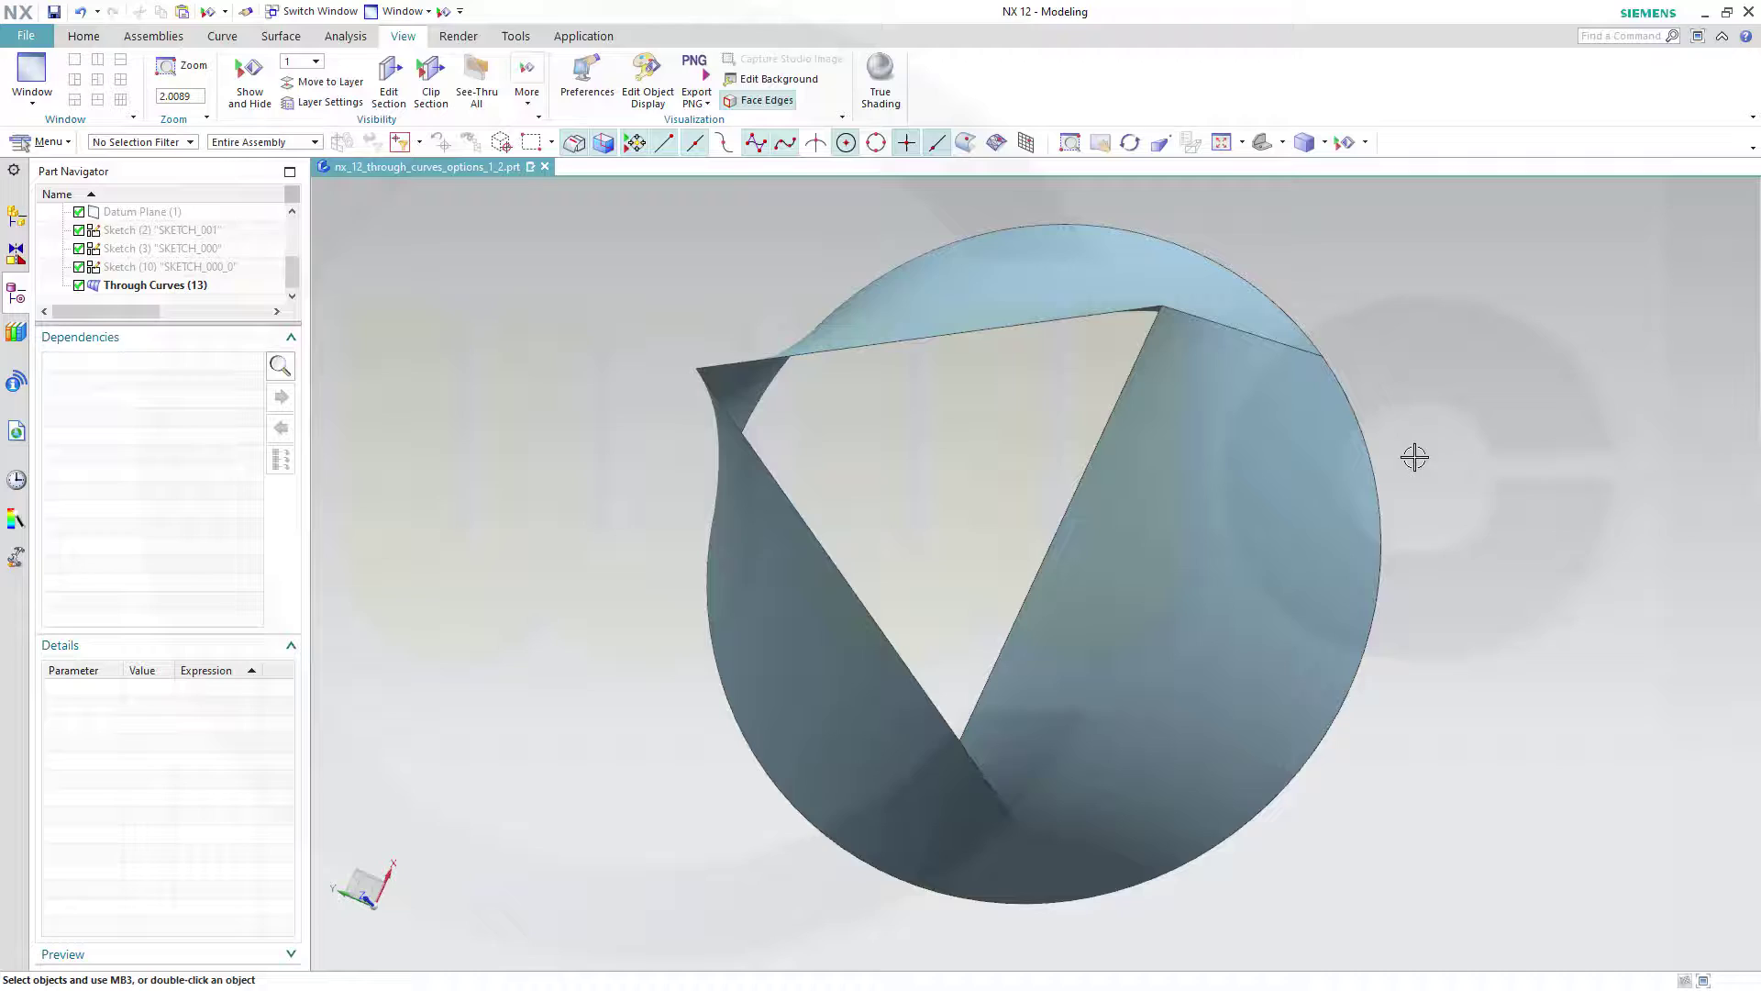
Step: Orbit the finished Through Curves sheet to inspect its top opening and outer faces
{"action": "mouse_move", "coordinate": [1514, 609]}
{"action": "middle_mouse_down"}
{"action": "mouse_move", "coordinate": [1484, 547]}
{"action": "mouse_move", "coordinate": [1499, 464]}
{"action": "mouse_move", "coordinate": [1483, 477]}
{"action": "mouse_move", "coordinate": [1529, 564]}
{"action": "middle_mouse_up"}
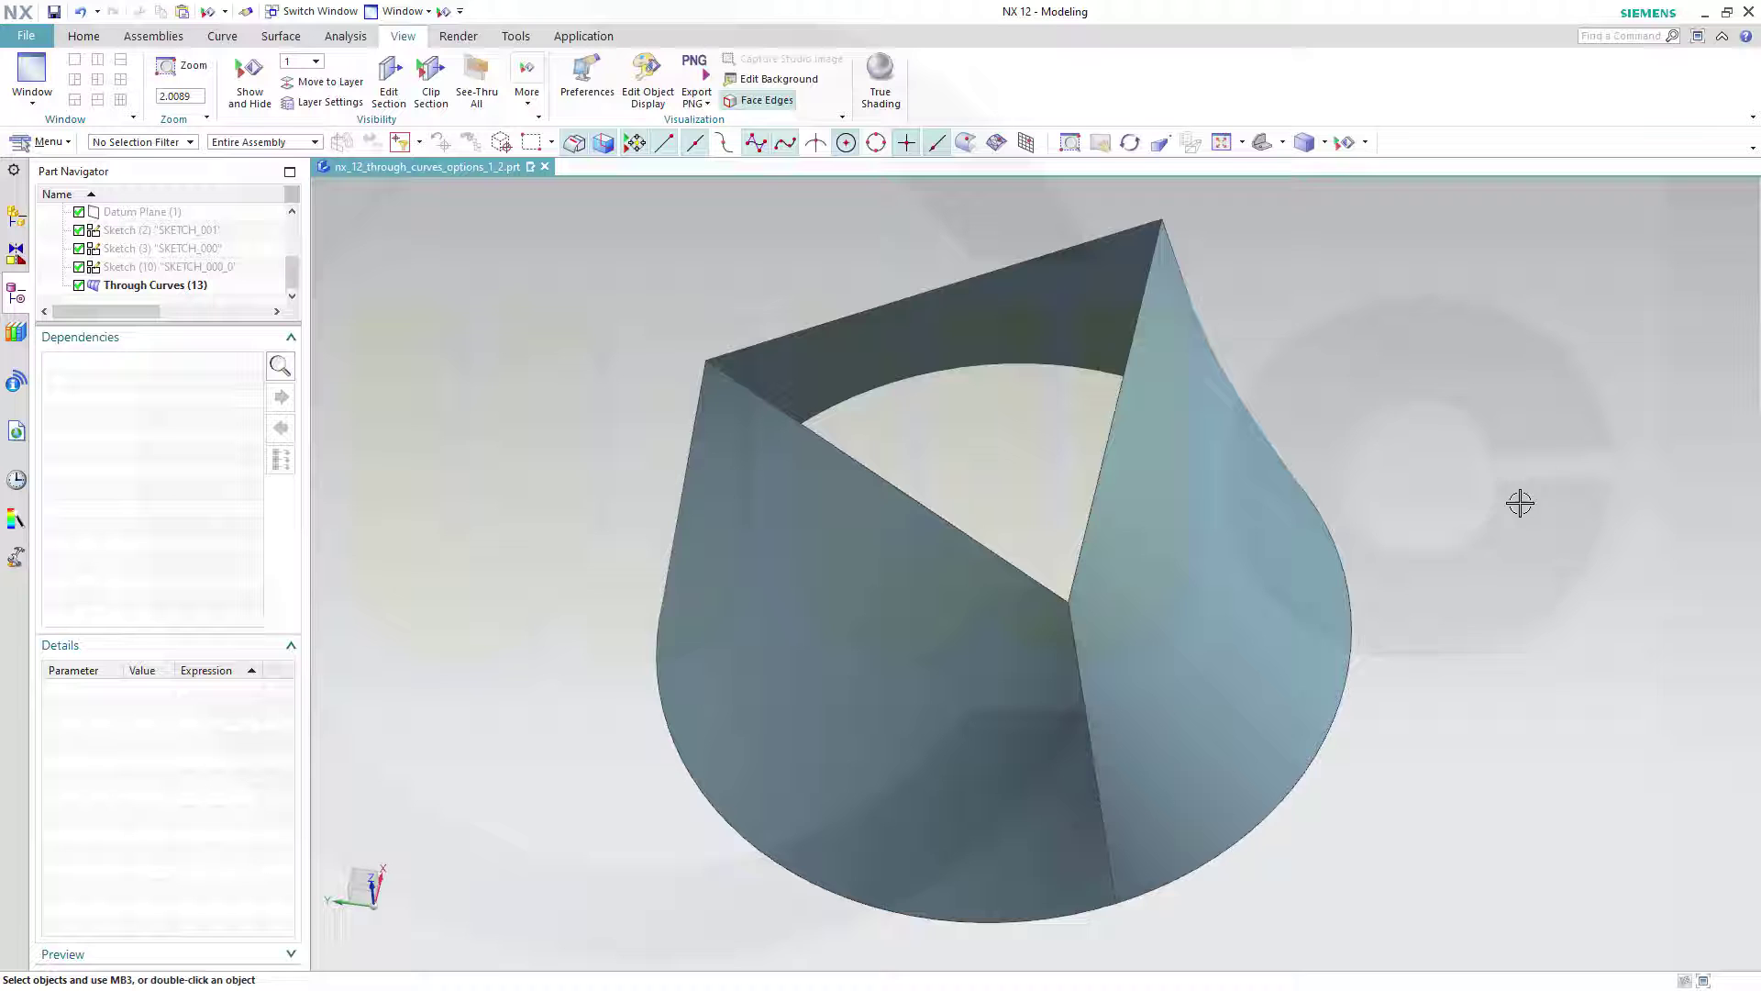
{"action": "scroll", "coordinate": [877, 232], "scroll_direction": "up", "scroll_amount": 3}
{"action": "scroll", "coordinate": [908, 249], "scroll_direction": "down", "scroll_amount": 3}
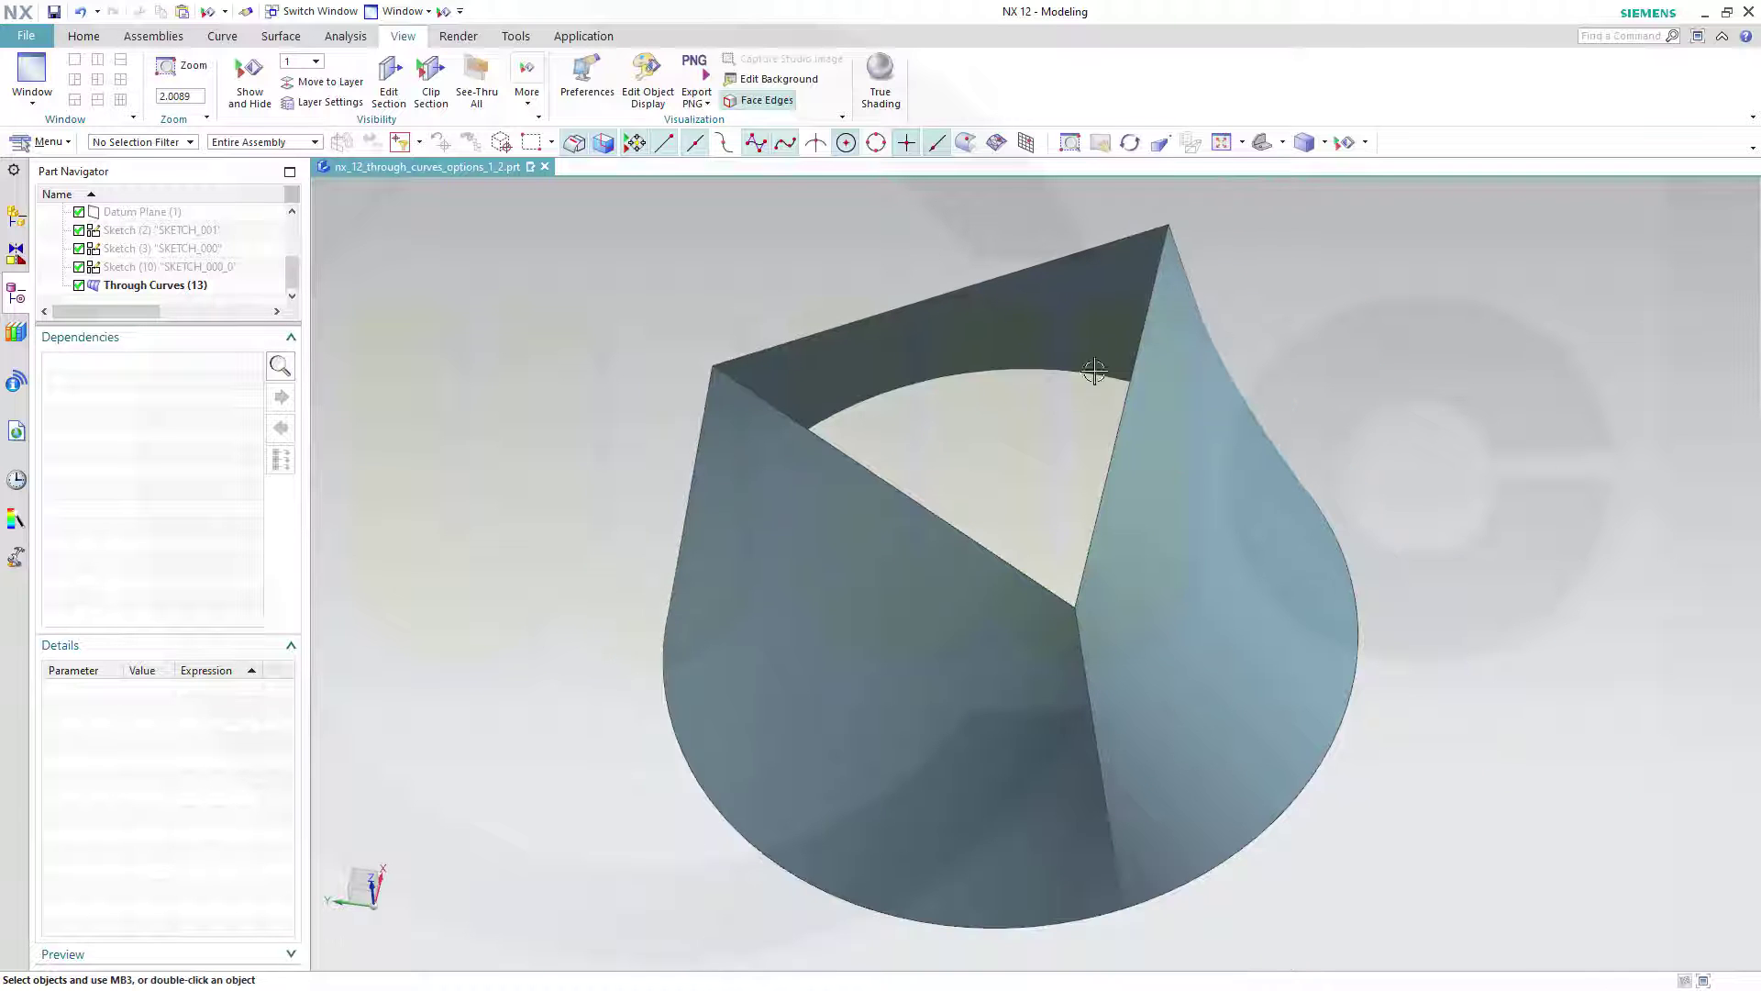
{"action": "mouse_move", "coordinate": [1434, 470]}
{"action": "middle_mouse_down"}
{"action": "mouse_move", "coordinate": [1340, 400]}
{"action": "mouse_move", "coordinate": [1335, 440]}
{"action": "mouse_move", "coordinate": [1388, 536]}
{"action": "mouse_move", "coordinate": [1353, 456]}
{"action": "mouse_move", "coordinate": [1349, 514]}
{"action": "mouse_move", "coordinate": [1342, 375]}
{"action": "middle_mouse_up"}
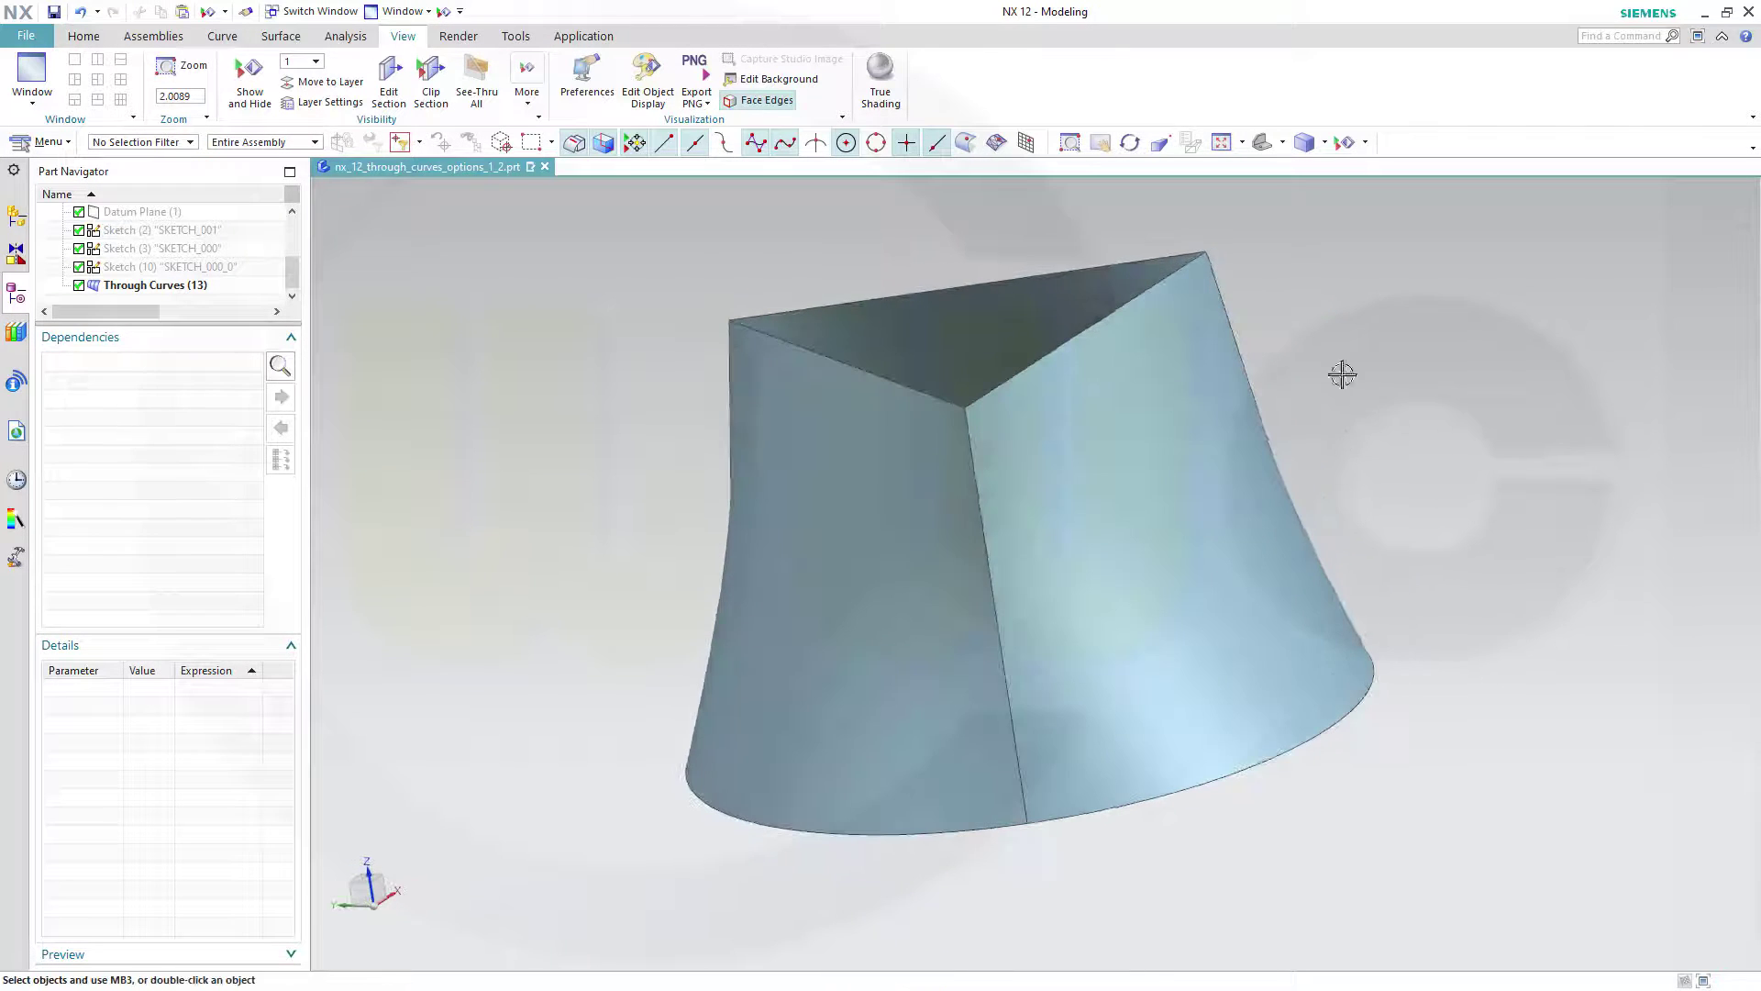
{"action": "mouse_move", "coordinate": [882, 254]}
{"action": "middle_mouse_down"}
{"action": "mouse_move", "coordinate": [971, 371]}
{"action": "mouse_move", "coordinate": [889, 320]}
{"action": "middle_mouse_up"}
{"action": "mouse_move", "coordinate": [736, 315]}
{"action": "middle_mouse_down"}
{"action": "mouse_move", "coordinate": [698, 261]}
{"action": "mouse_move", "coordinate": [679, 279]}
{"action": "mouse_move", "coordinate": [729, 249]}
{"action": "middle_mouse_up"}
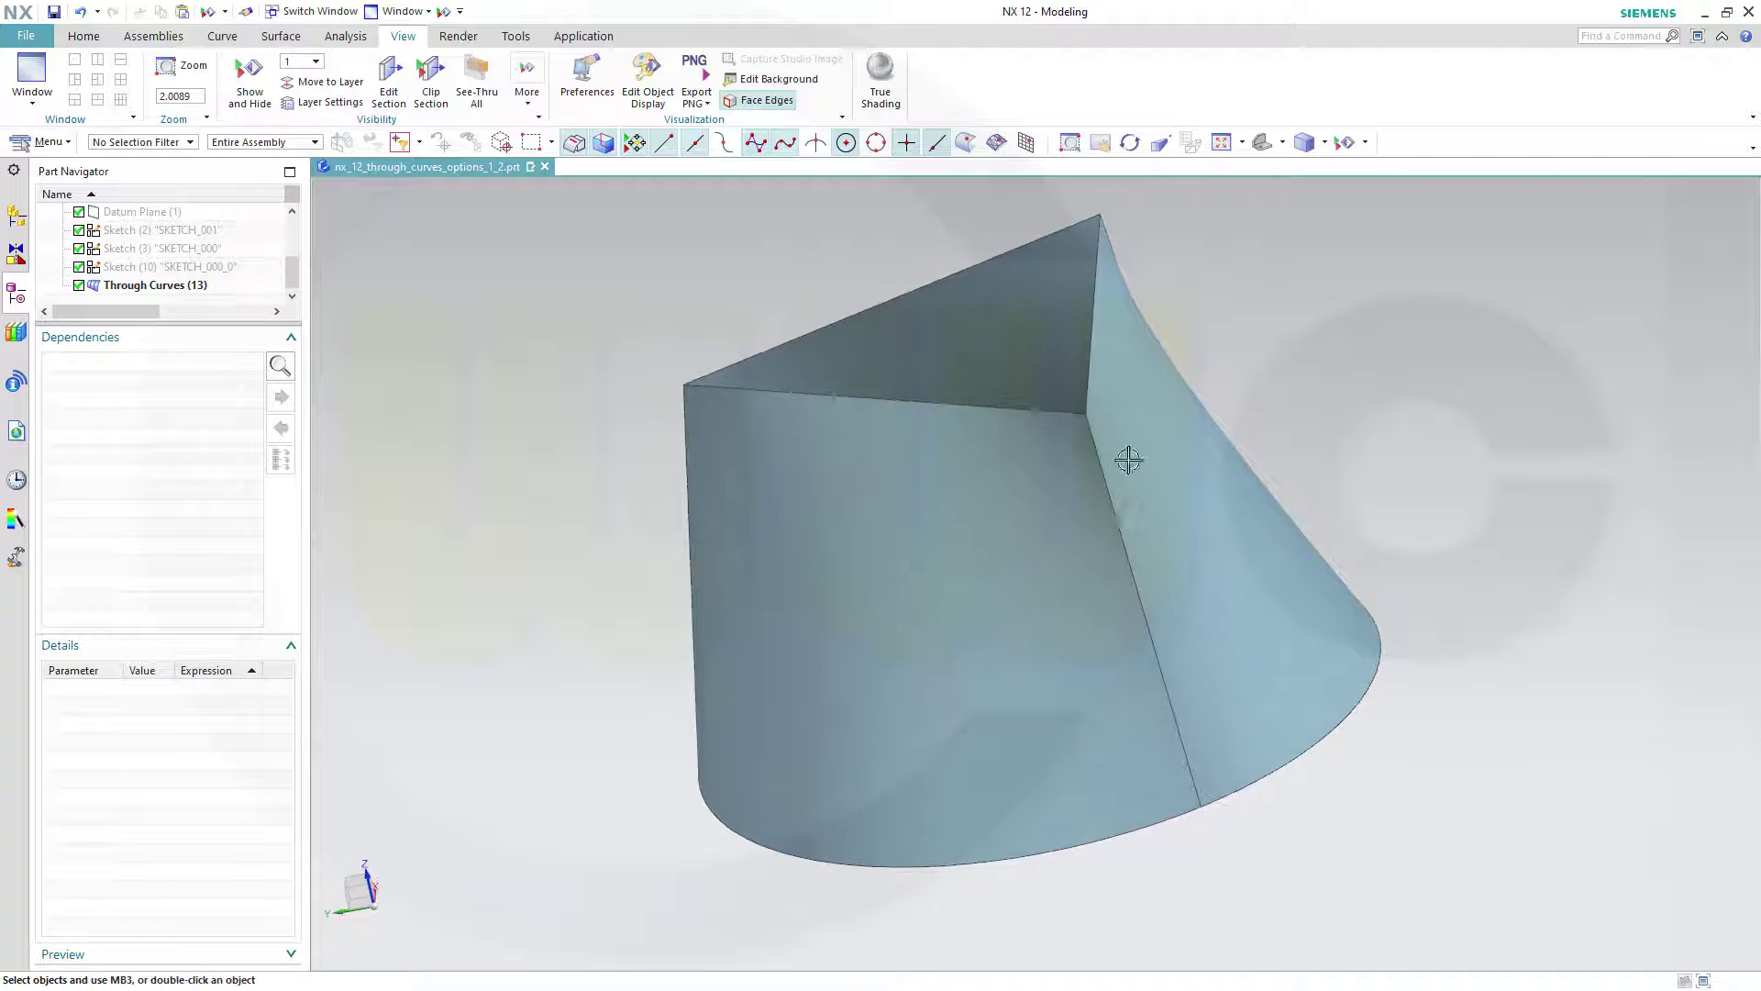
Step: Undo the Through Curves feature, orbit around the triangle and circle, and show Surface commands
{"action": "key", "text": "ctrl+z"}
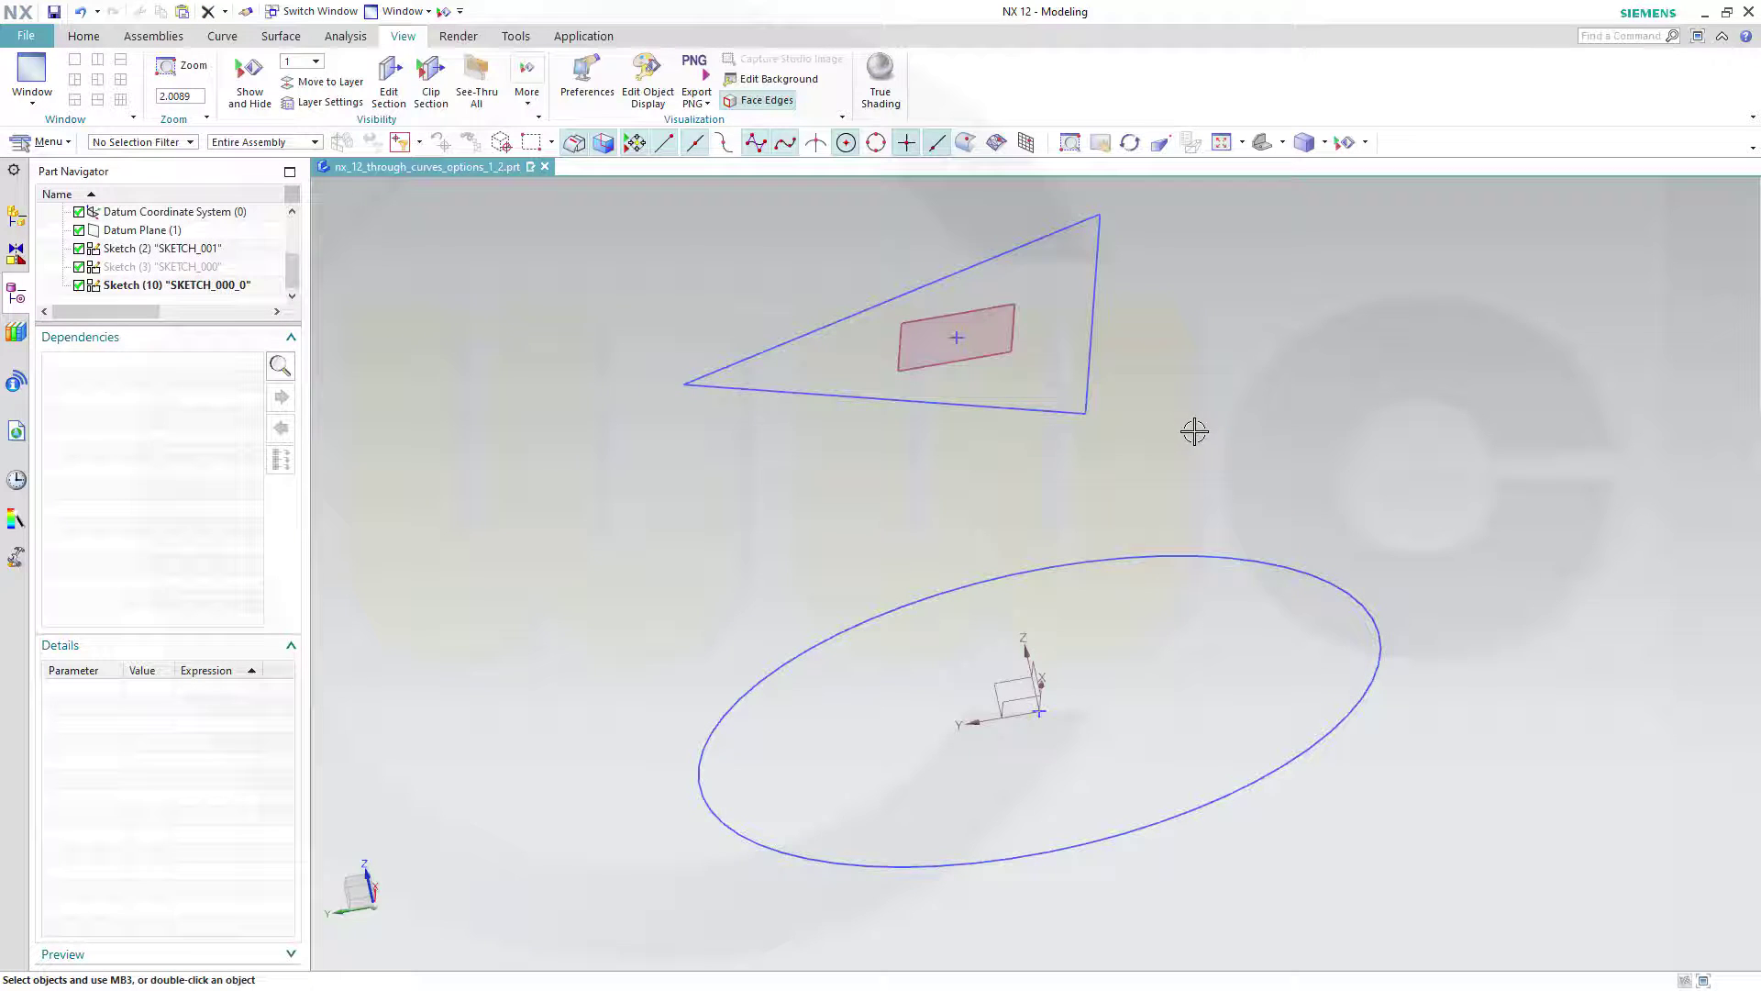
{"action": "mouse_move", "coordinate": [1168, 419]}
{"action": "middle_mouse_down"}
{"action": "mouse_move", "coordinate": [1176, 385]}
{"action": "mouse_move", "coordinate": [1113, 335]}
{"action": "mouse_move", "coordinate": [892, 235]}
{"action": "mouse_move", "coordinate": [948, 276]}
{"action": "middle_mouse_up"}
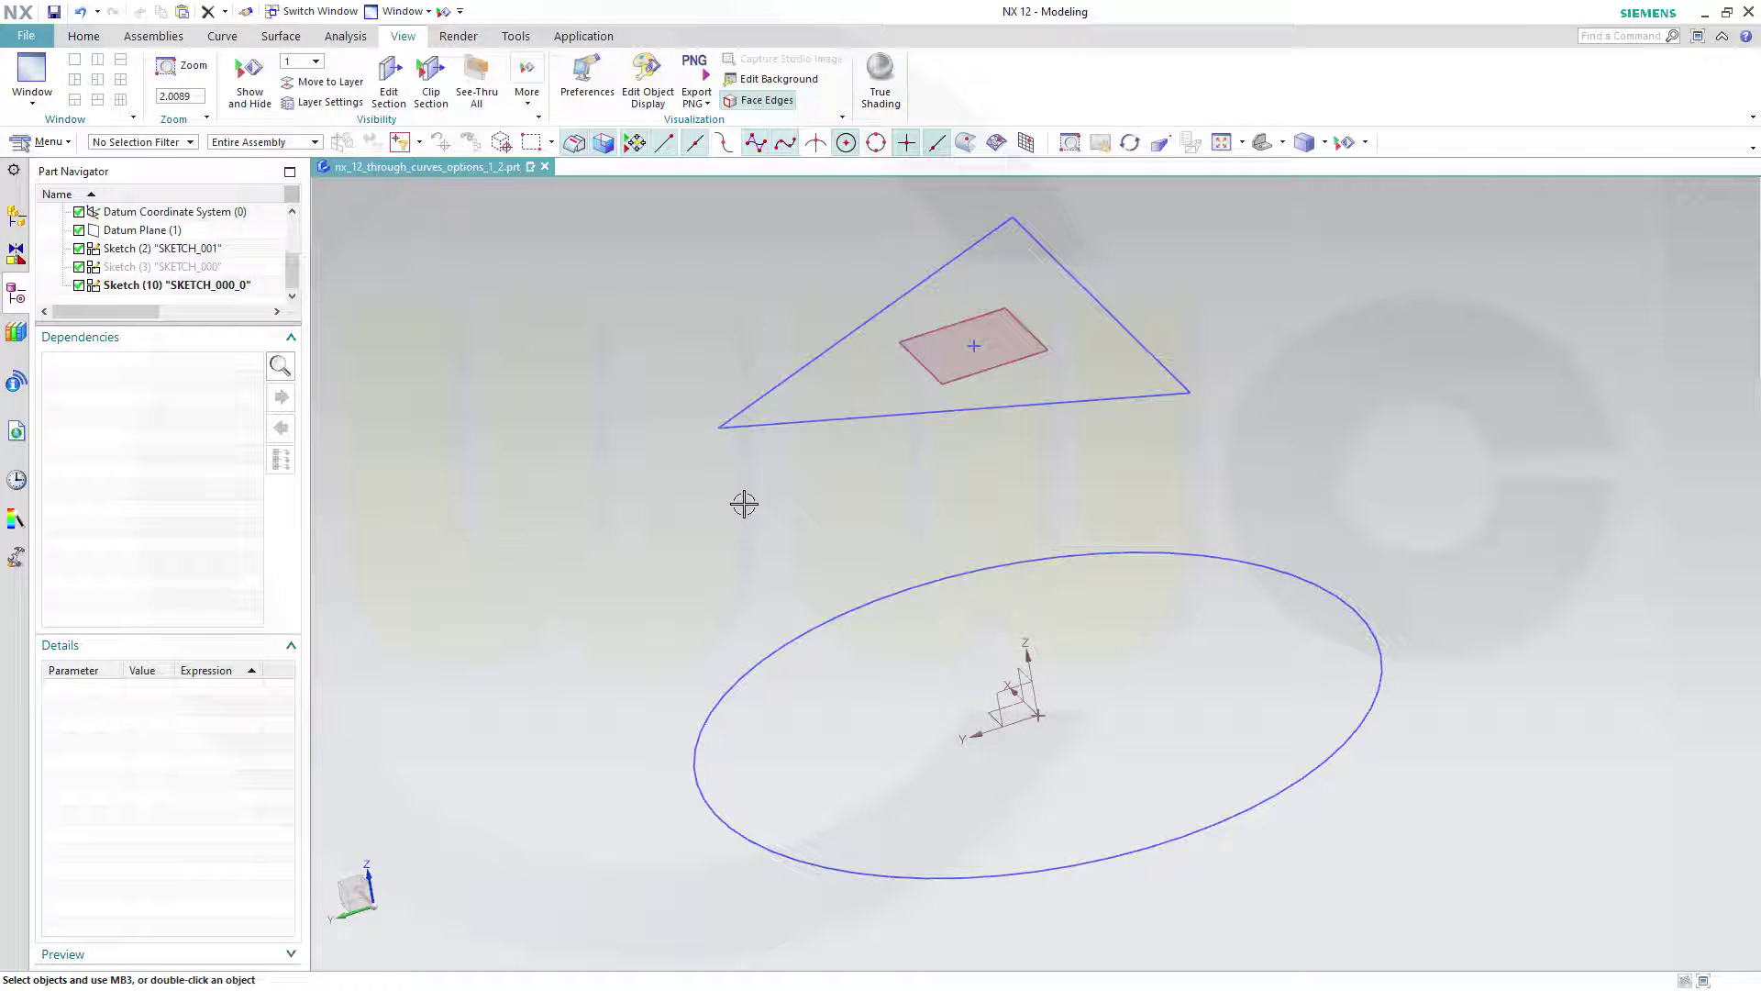
{"action": "middle_click_drag", "start_coordinate": [743, 505], "coordinate": [710, 457]}
{"action": "left_click", "coordinate": [281, 39]}
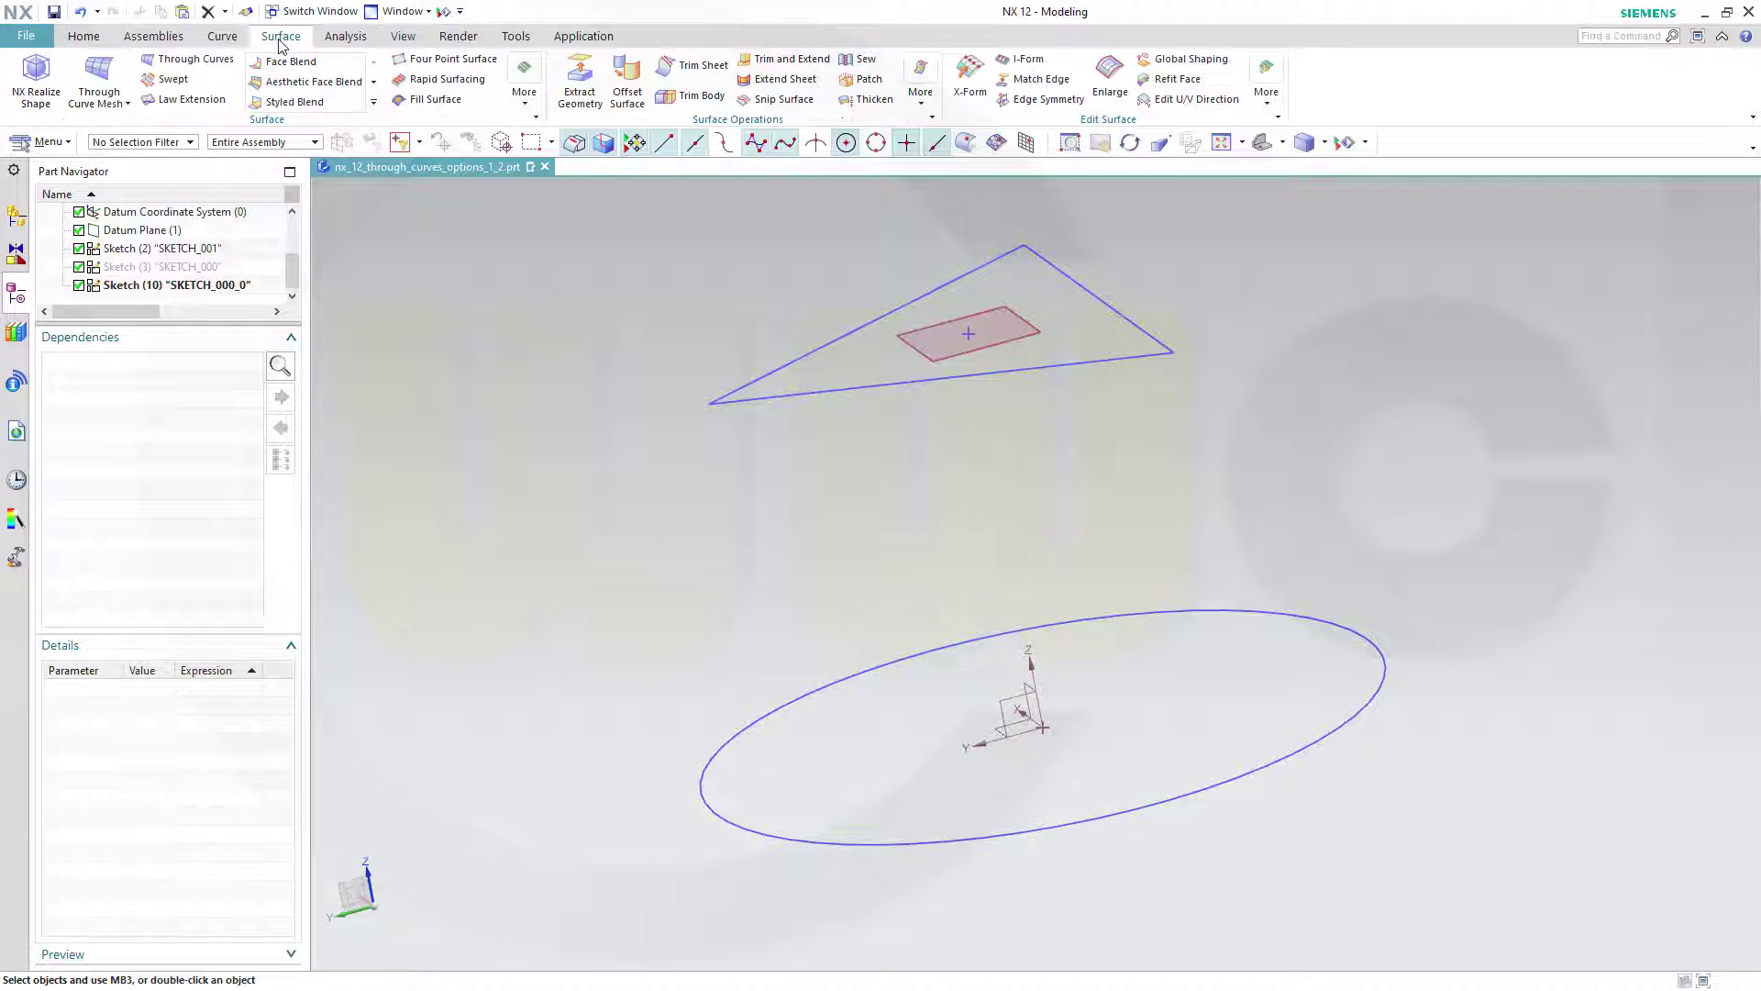
Step: Loft Through Curves from the triangle as section one to the circle as section two
{"action": "left_click", "coordinate": [192, 59]}
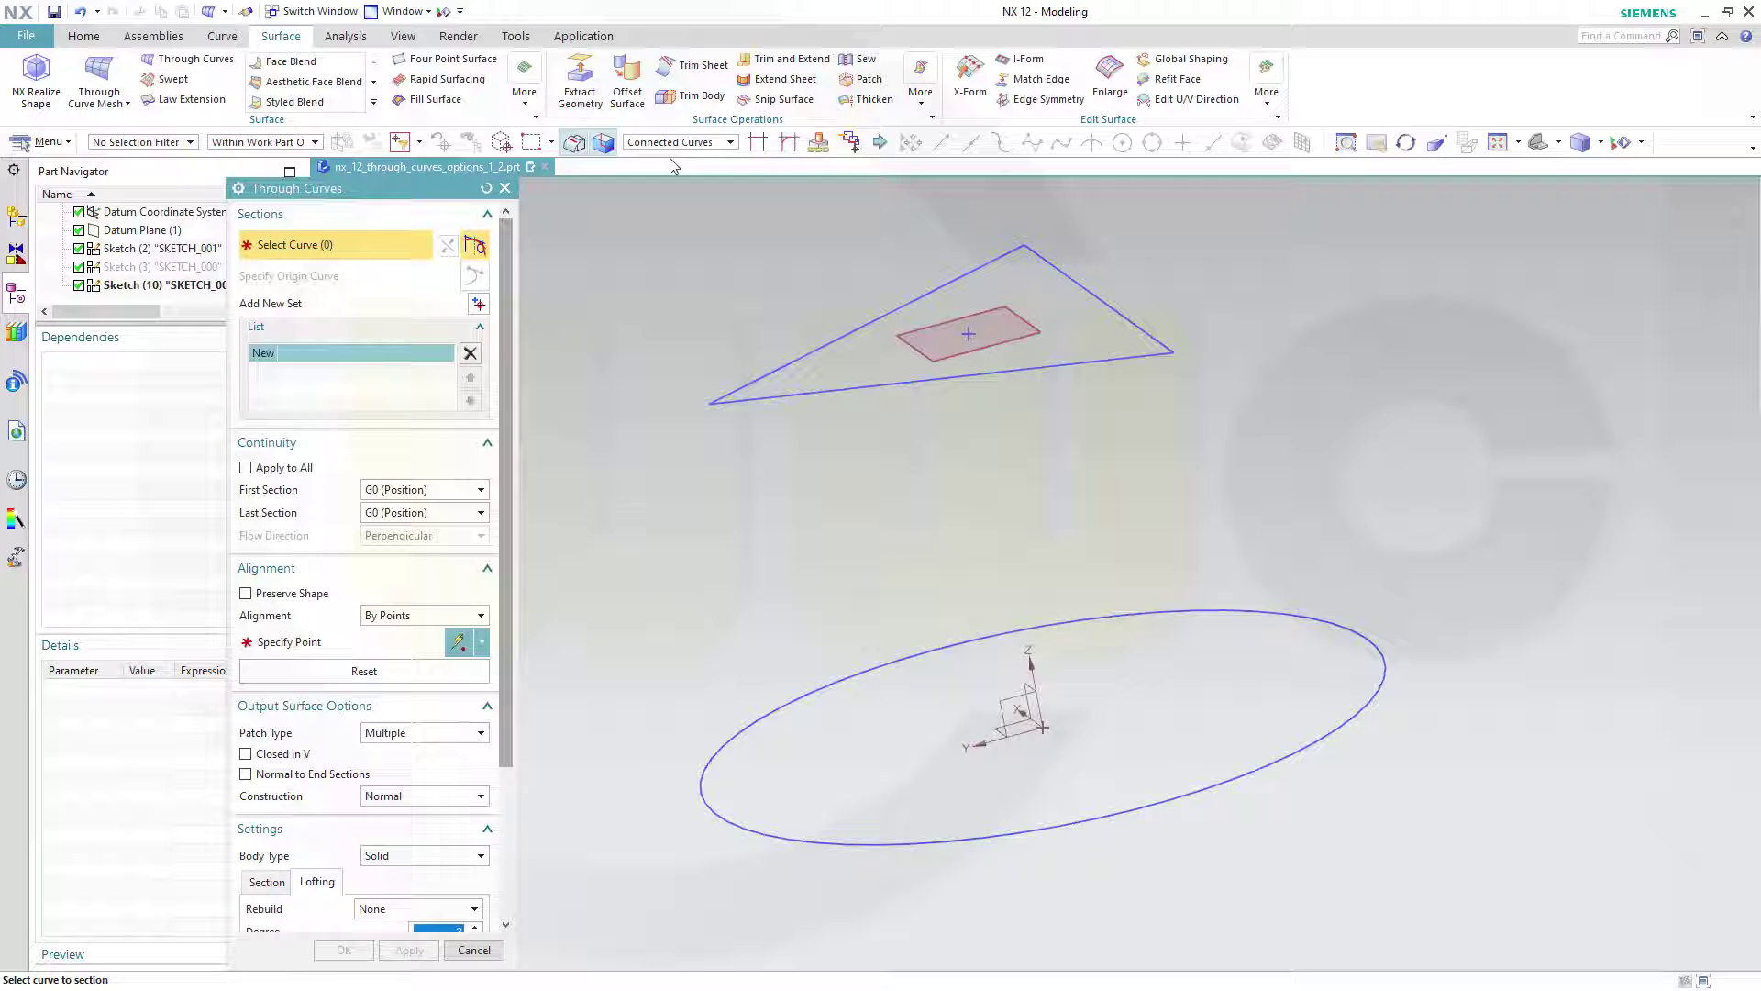
{"action": "left_click", "coordinate": [787, 393]}
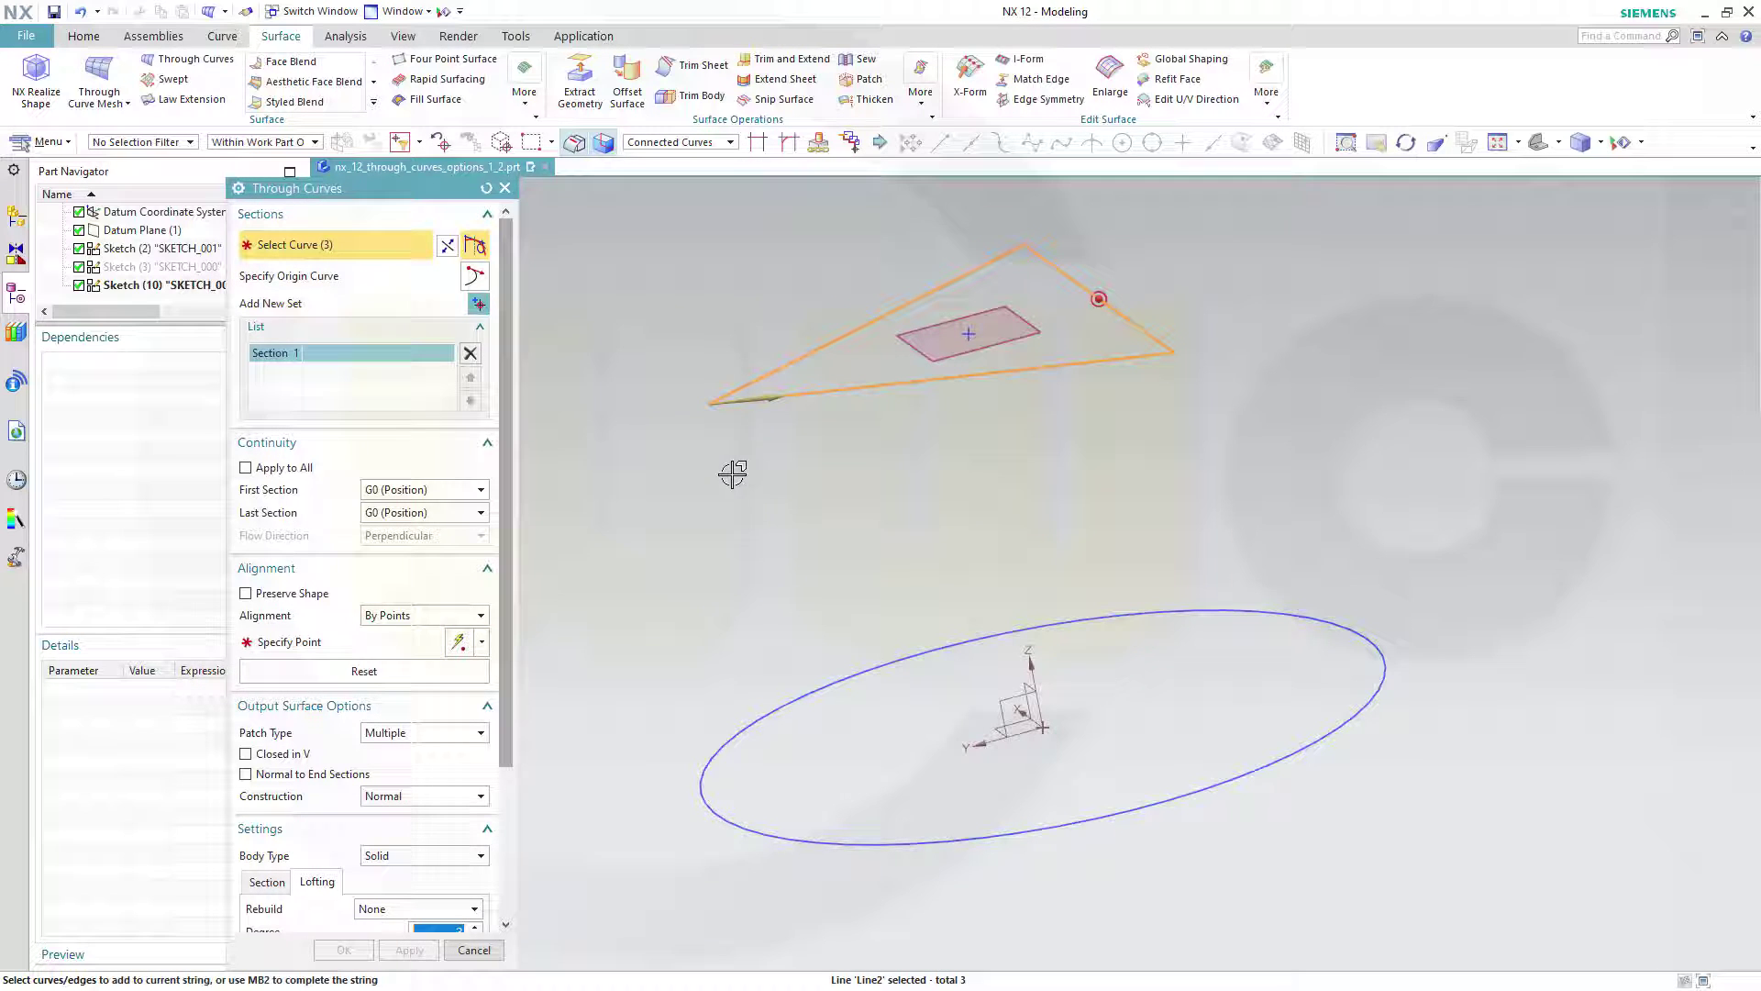
{"action": "left_click", "coordinate": [478, 305]}
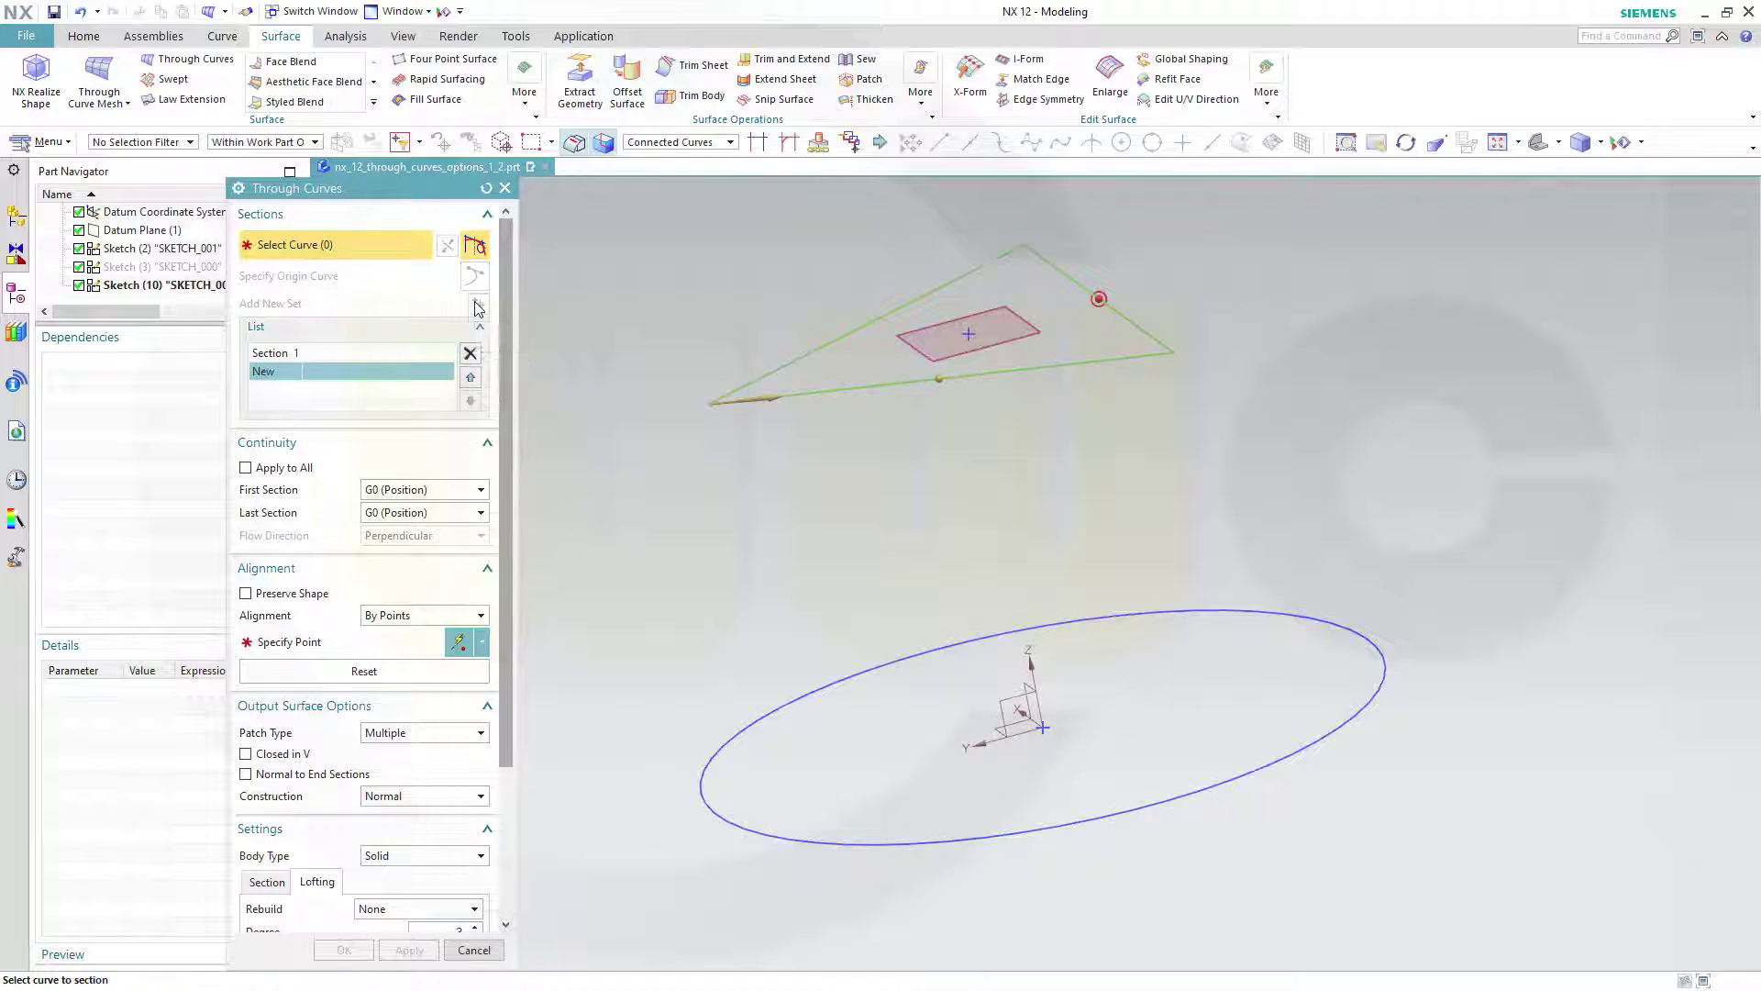
{"action": "left_click", "coordinate": [889, 837]}
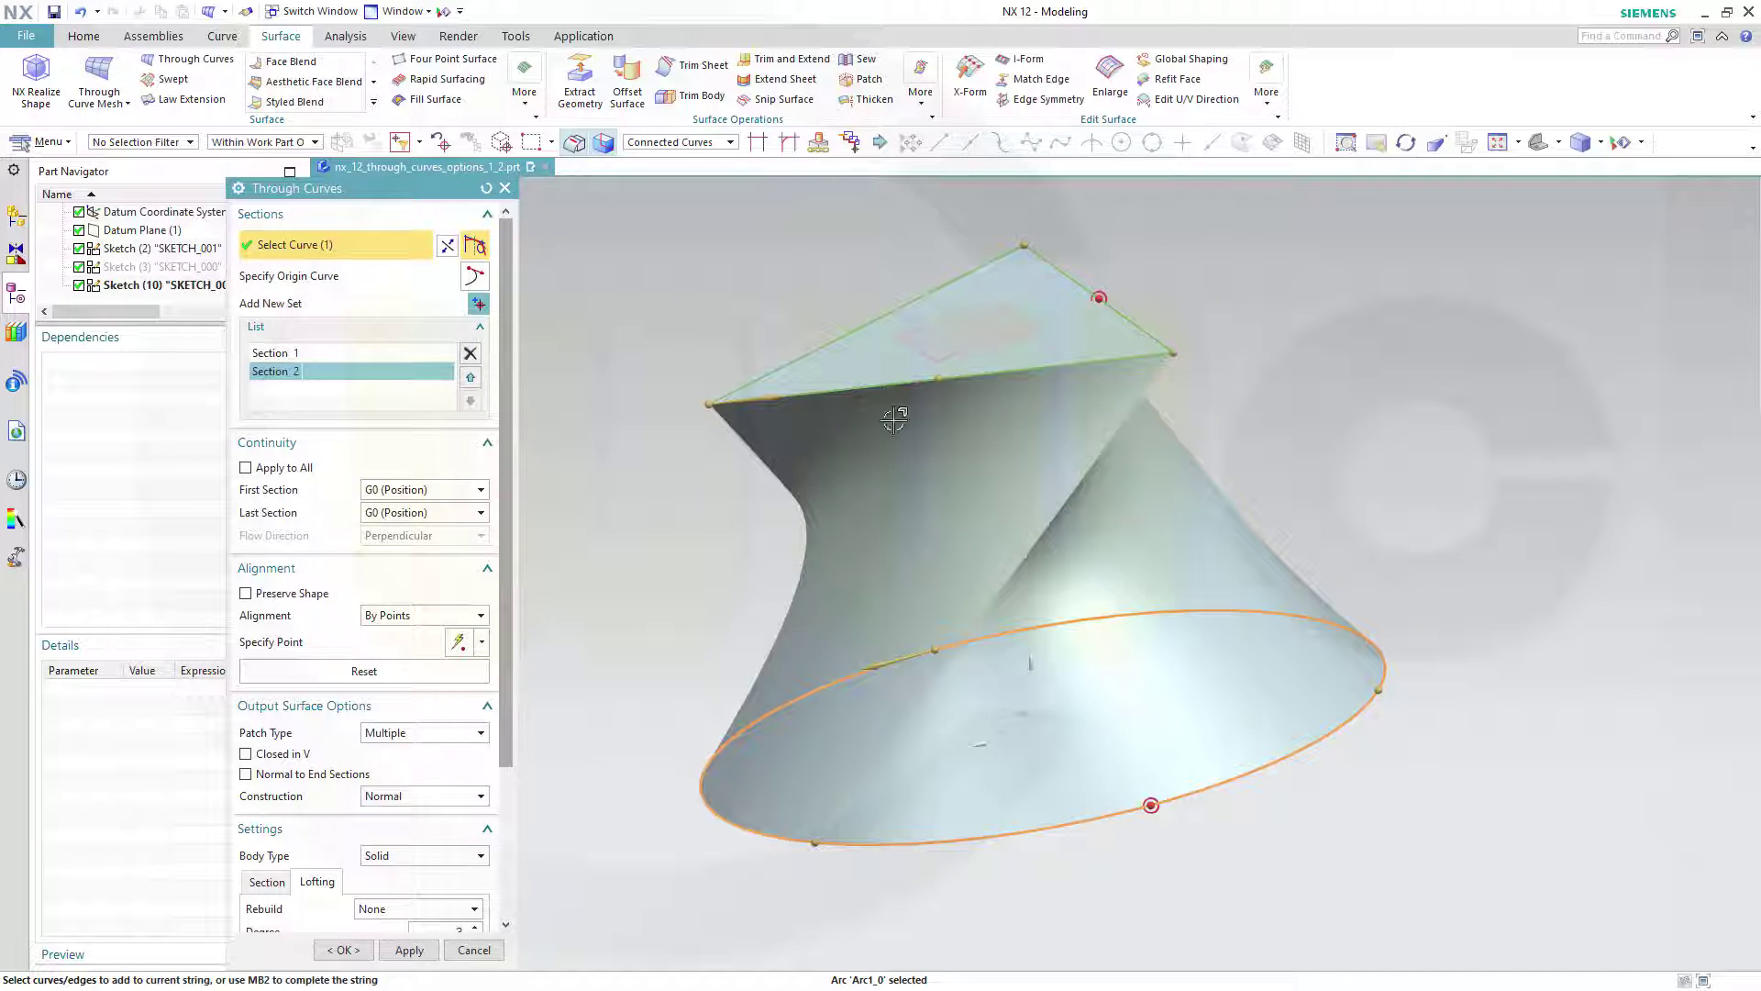
{"action": "mouse_move", "coordinate": [1466, 546]}
{"action": "middle_mouse_down"}
{"action": "mouse_move", "coordinate": [1288, 570]}
{"action": "mouse_move", "coordinate": [1322, 538]}
{"action": "mouse_move", "coordinate": [1391, 533]}
{"action": "mouse_move", "coordinate": [1180, 595]}
{"action": "middle_mouse_up"}
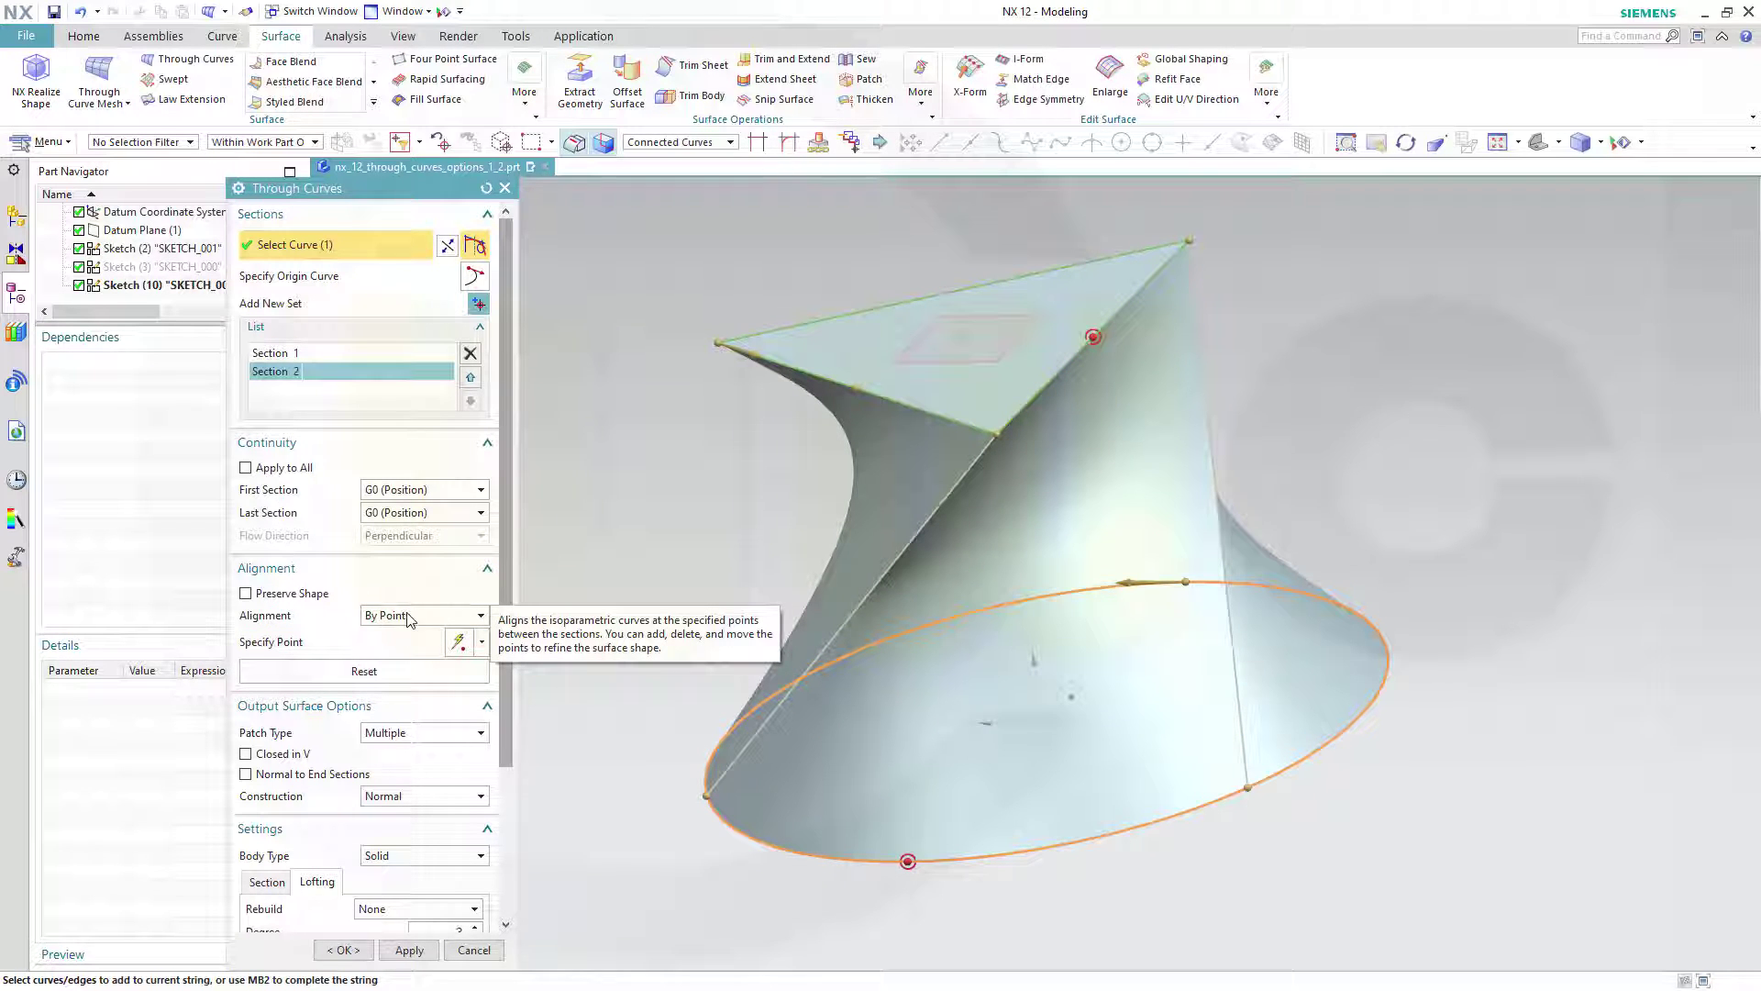
{"action": "left_click", "coordinate": [481, 621]}
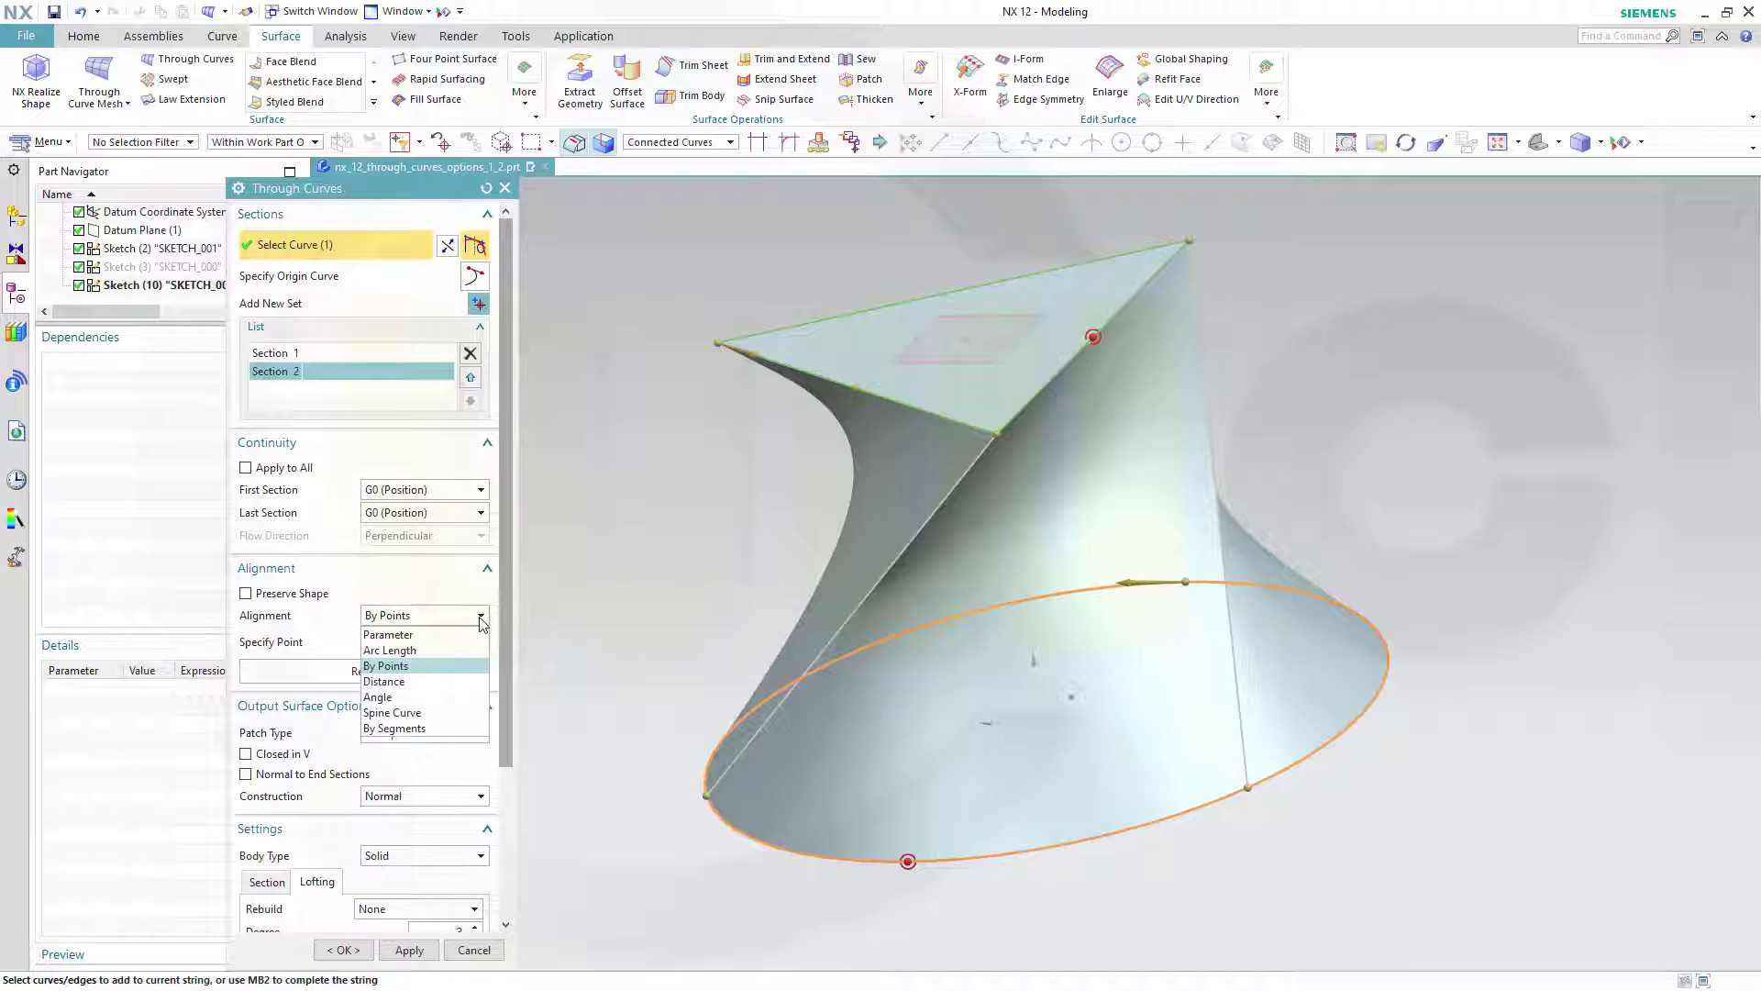
{"action": "left_click", "coordinate": [417, 641]}
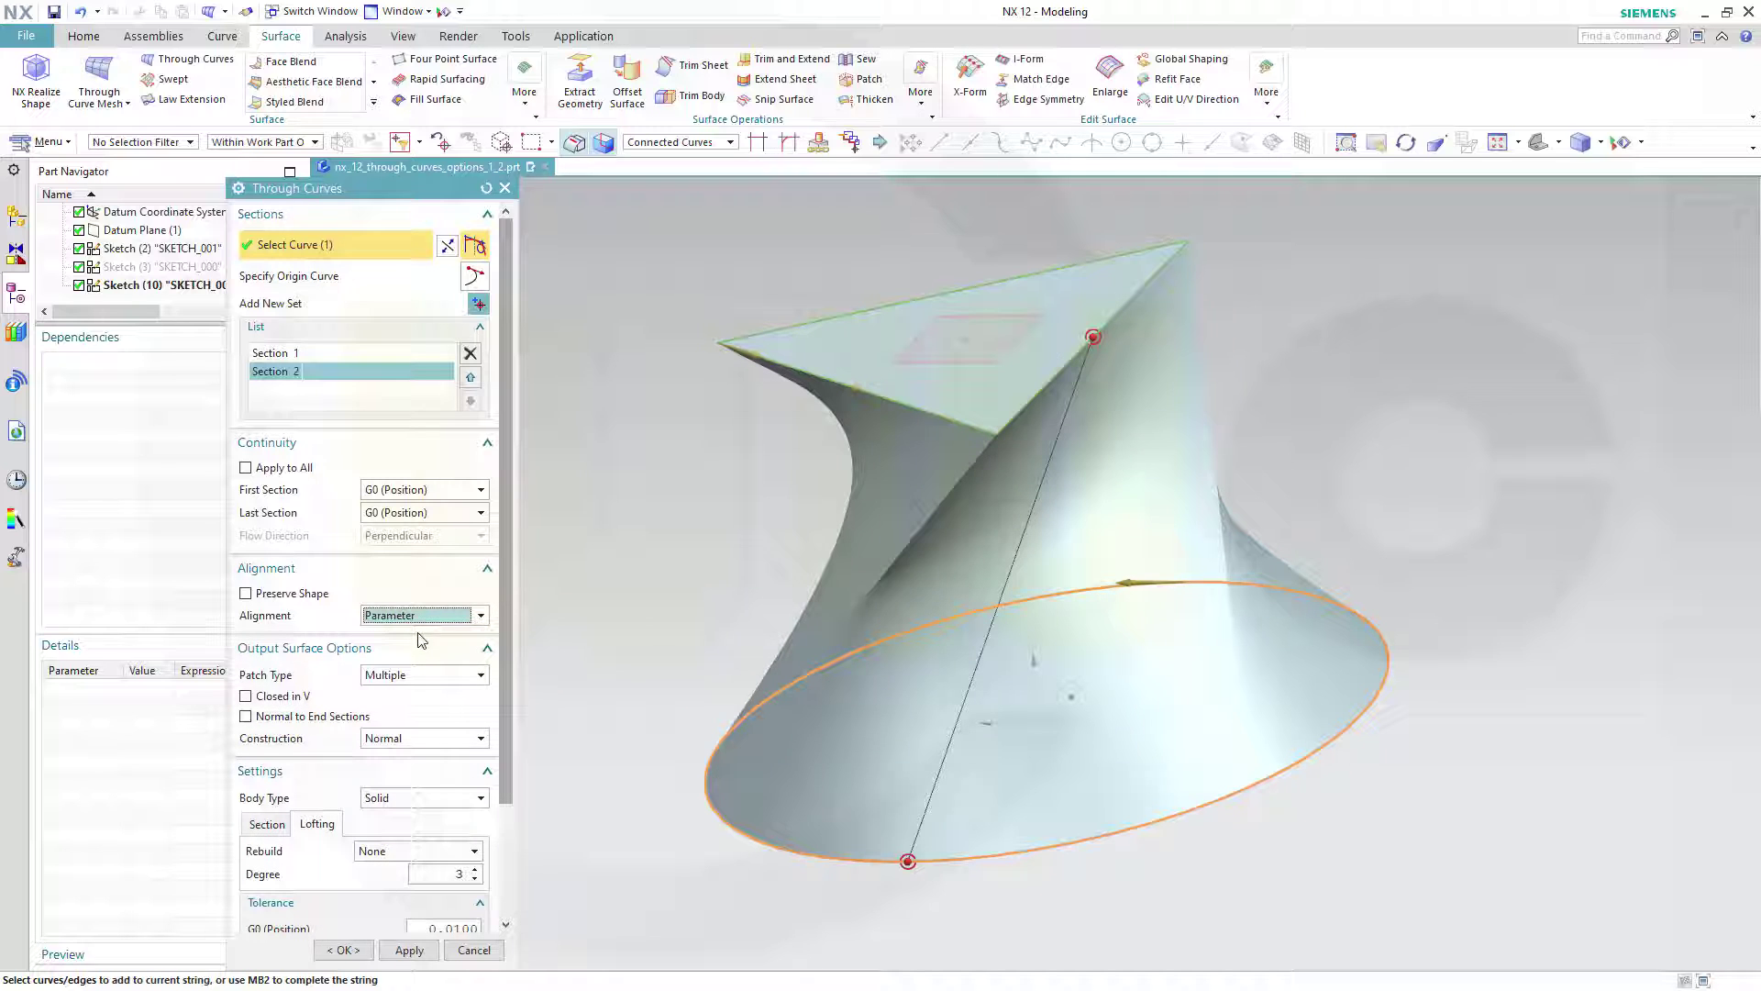
{"action": "left_click", "coordinate": [466, 619]}
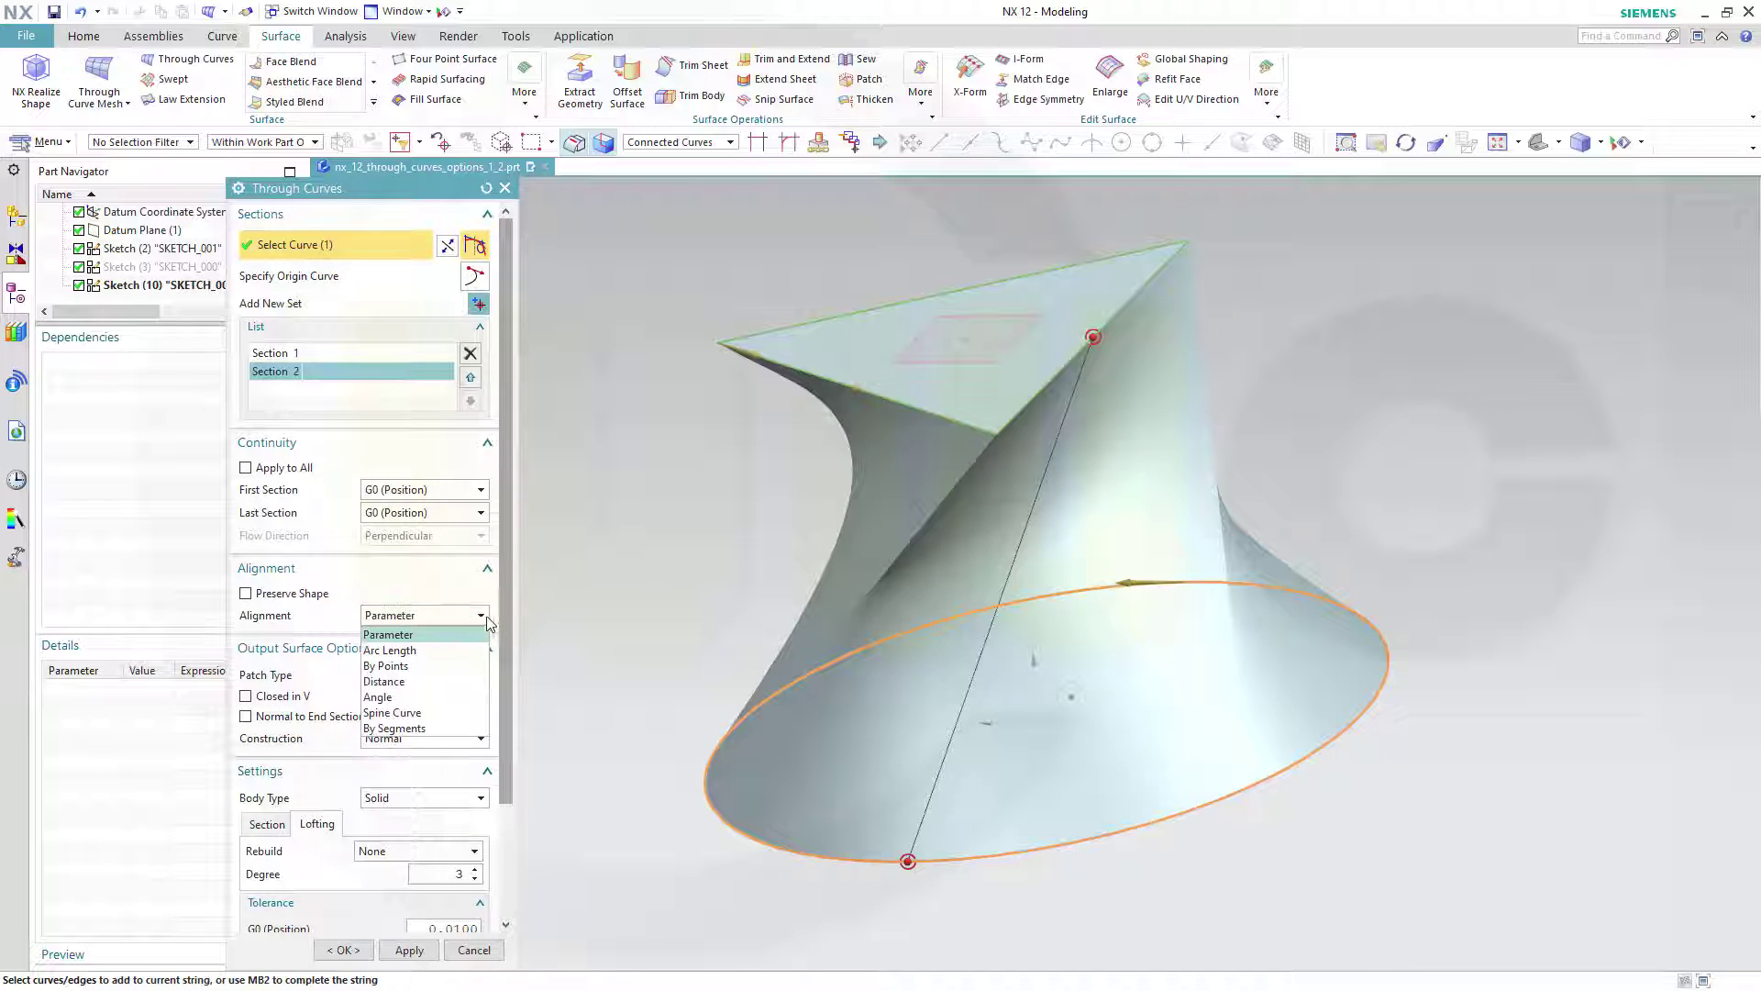
{"action": "left_click", "coordinate": [421, 649]}
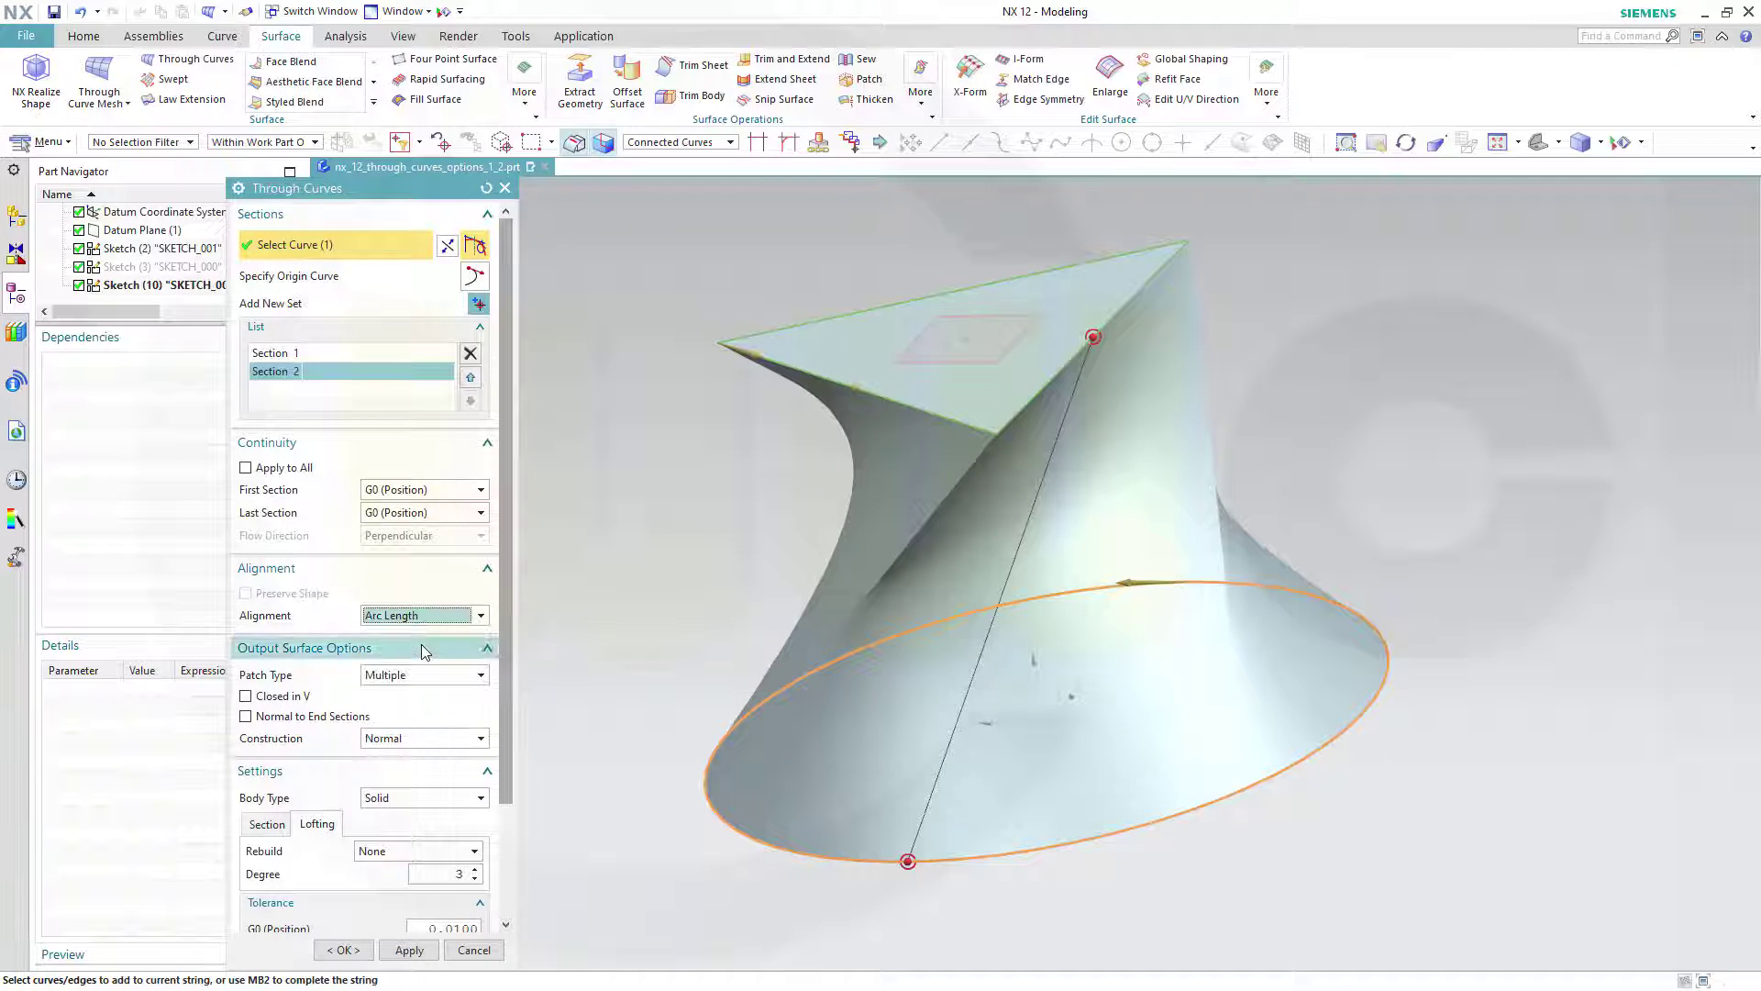
{"action": "left_click", "coordinate": [480, 622]}
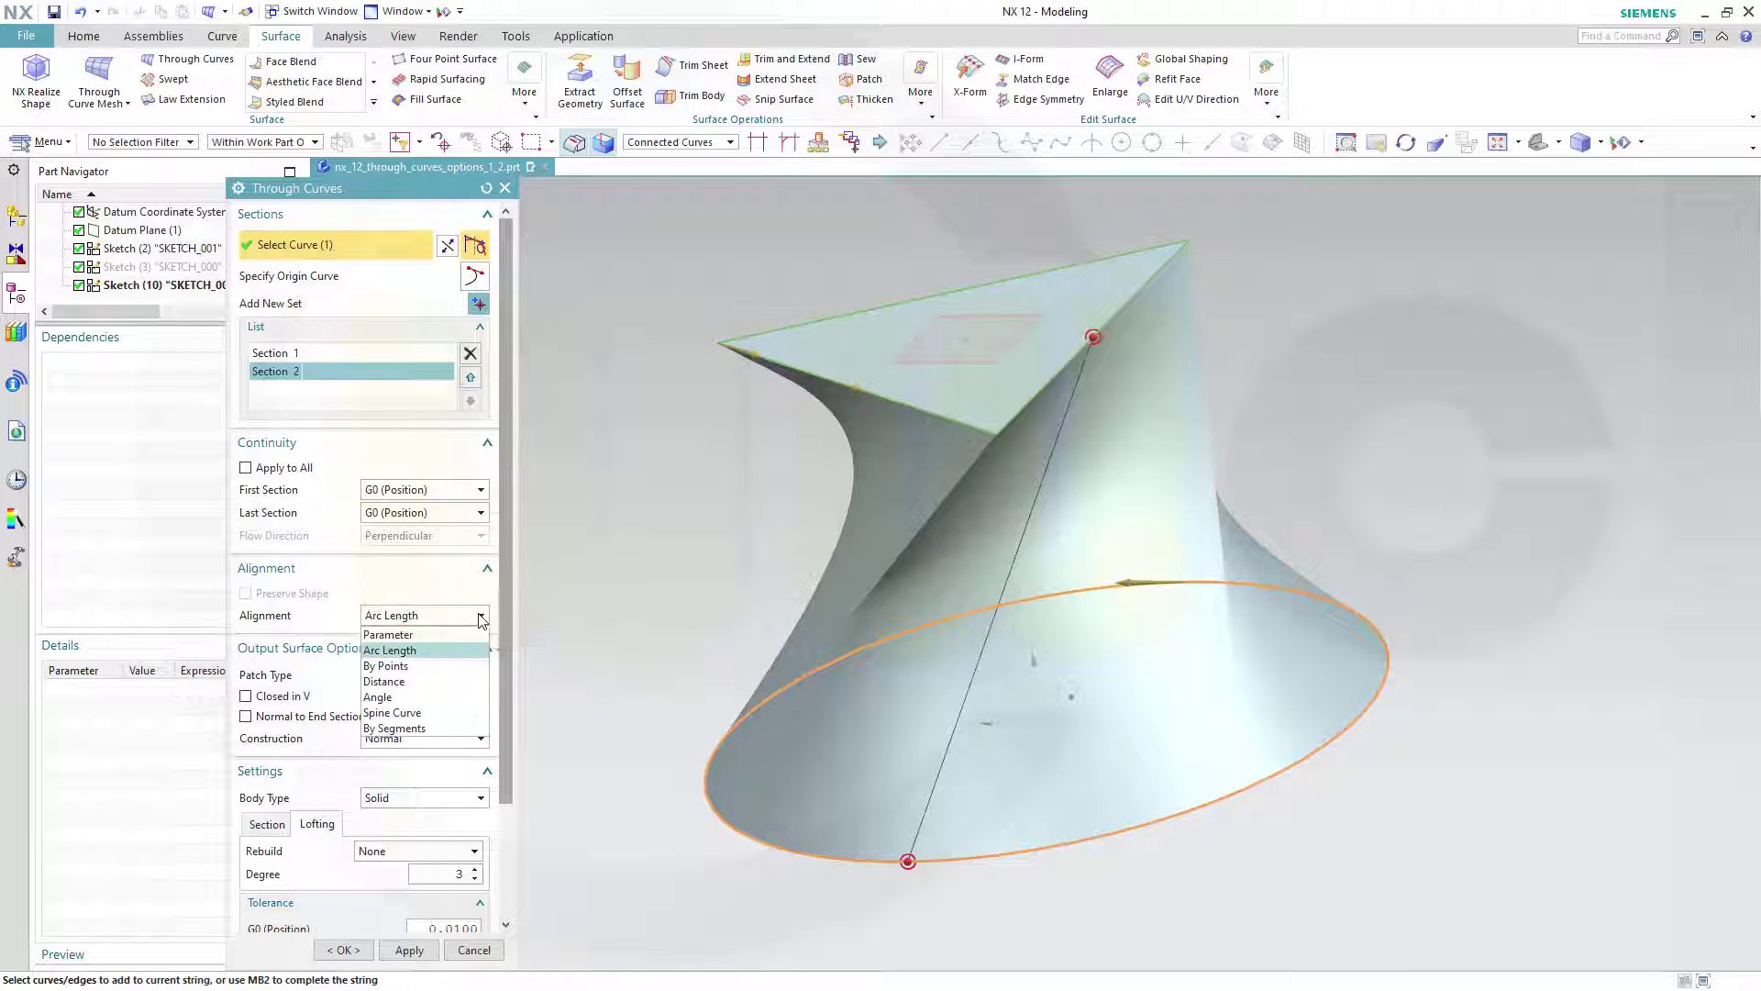
{"action": "left_click", "coordinate": [420, 673]}
{"action": "middle_click_drag", "start_coordinate": [1244, 842], "coordinate": [1067, 723]}
Step: Set Body Type to Sheet and slide the circle's alignment point (about 77.5%) to remove the twist
{"action": "left_click", "coordinate": [481, 857]}
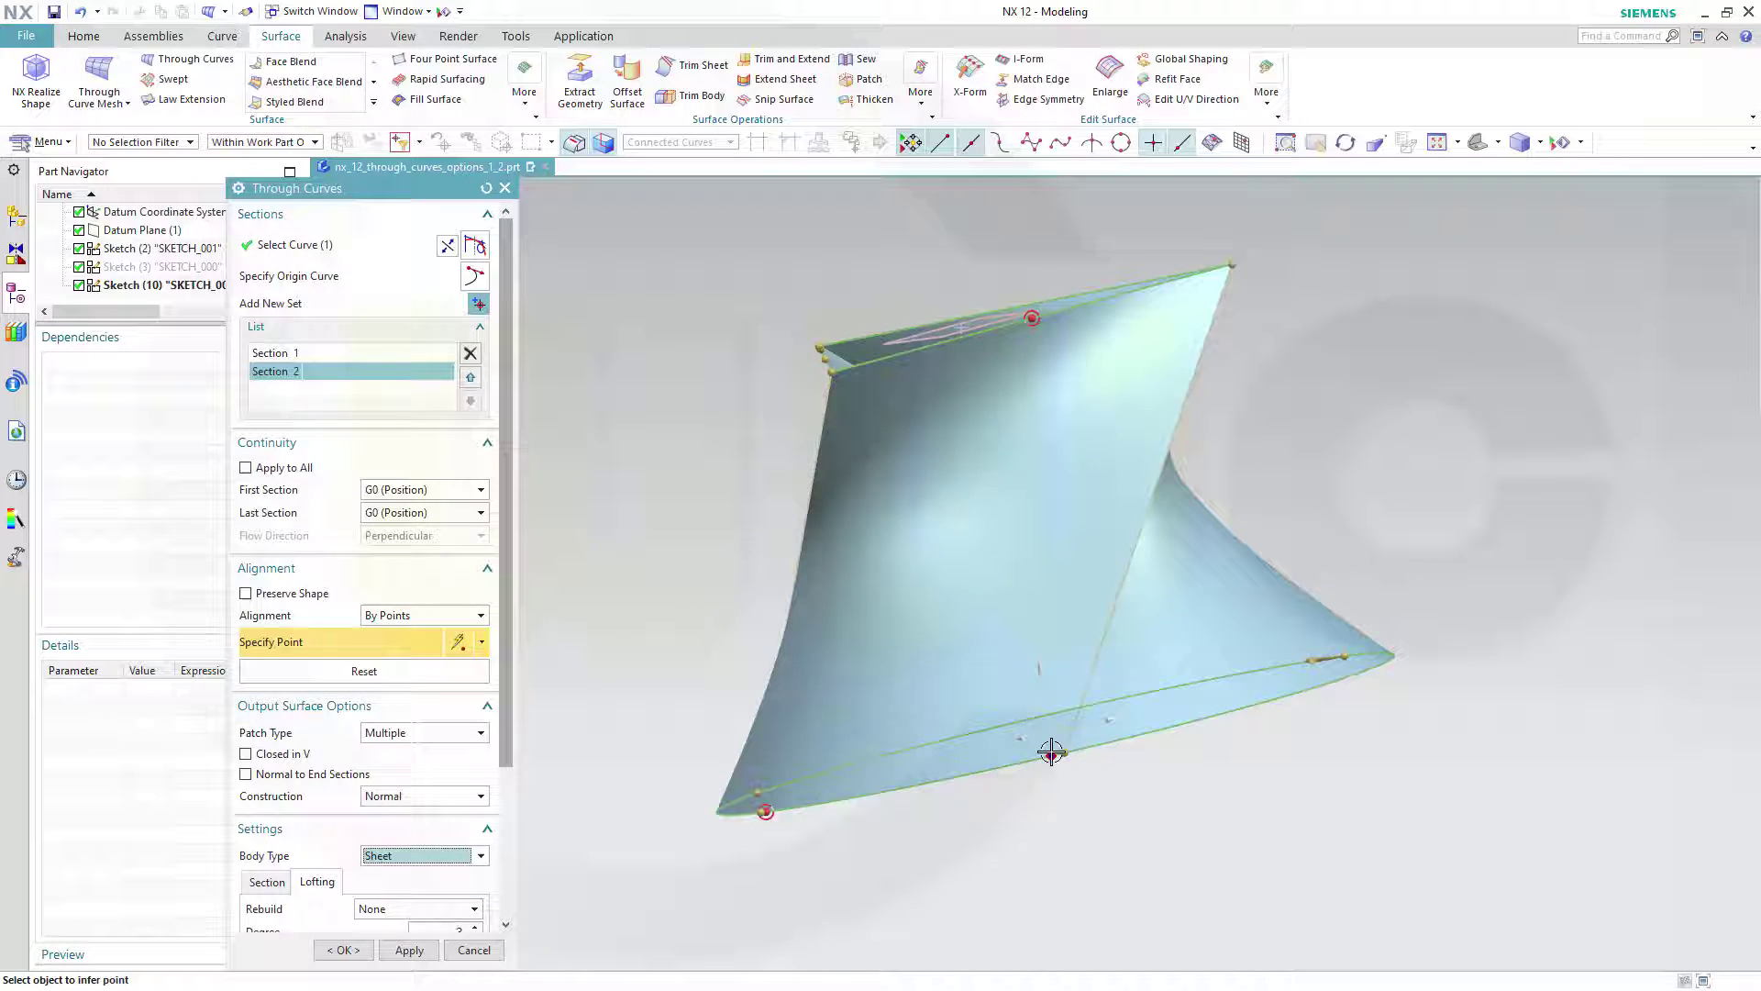
{"action": "left_click", "coordinate": [1122, 733]}
{"action": "left_click_drag", "start_coordinate": [1128, 732], "coordinate": [1278, 693]}
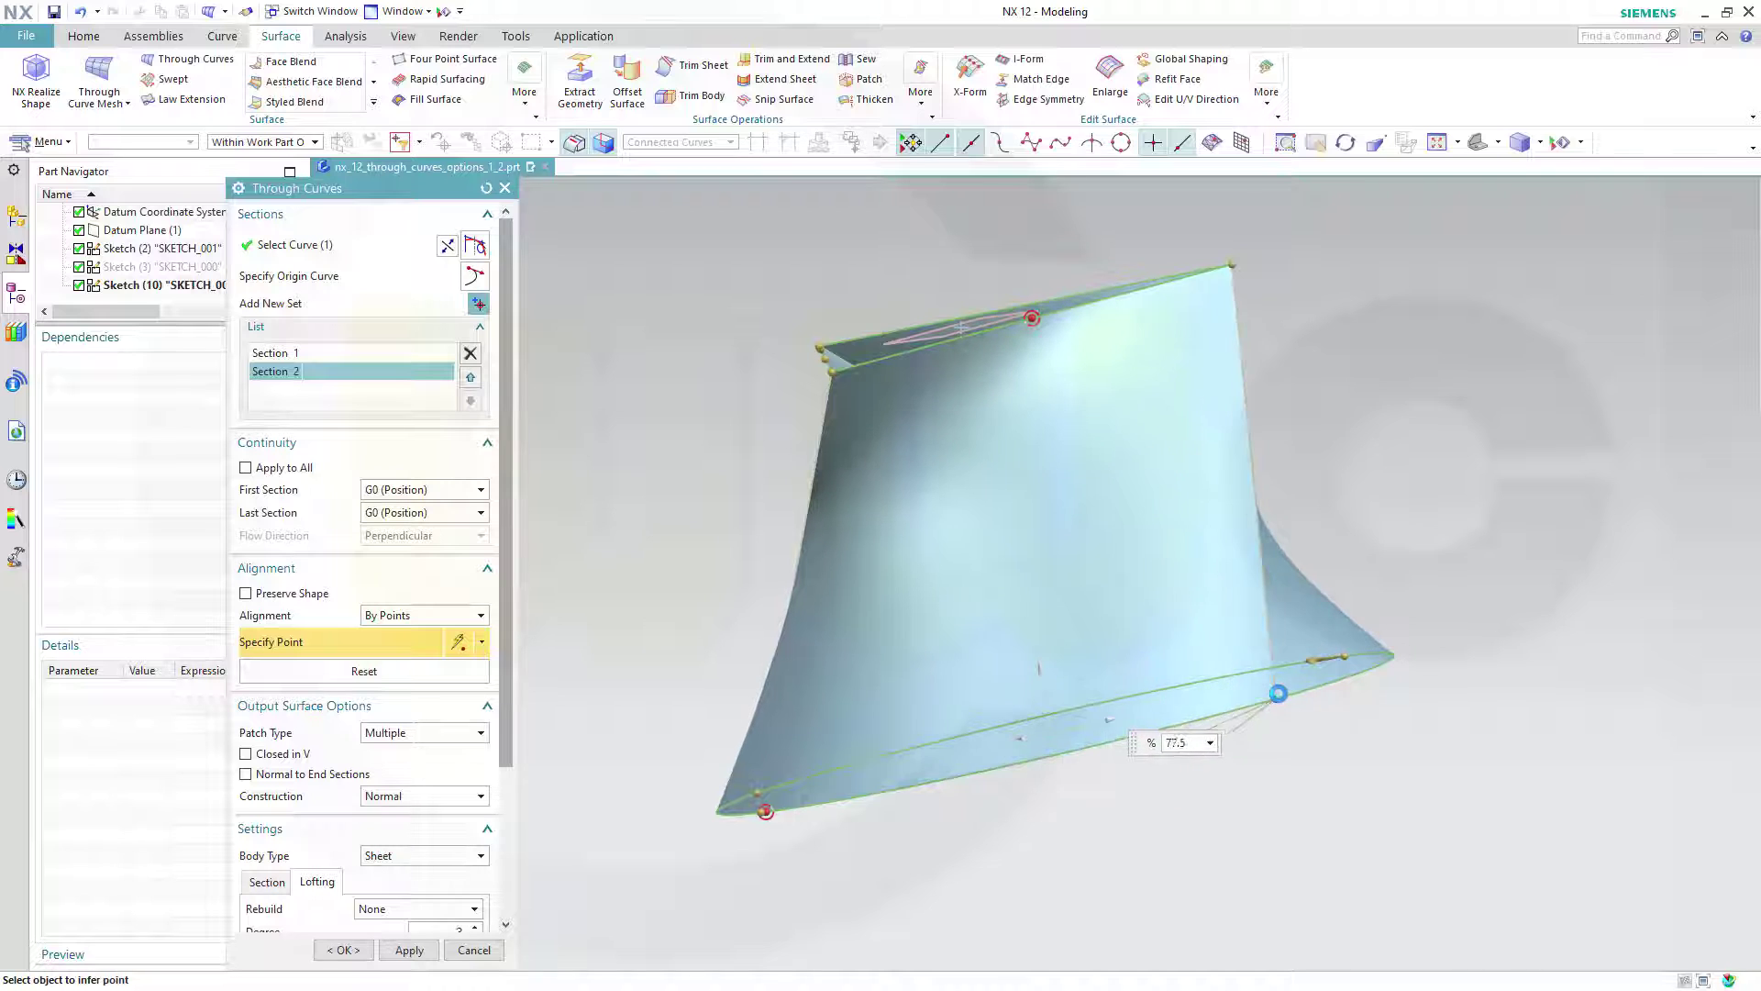
{"action": "middle_click_drag", "start_coordinate": [1265, 807], "coordinate": [1324, 788]}
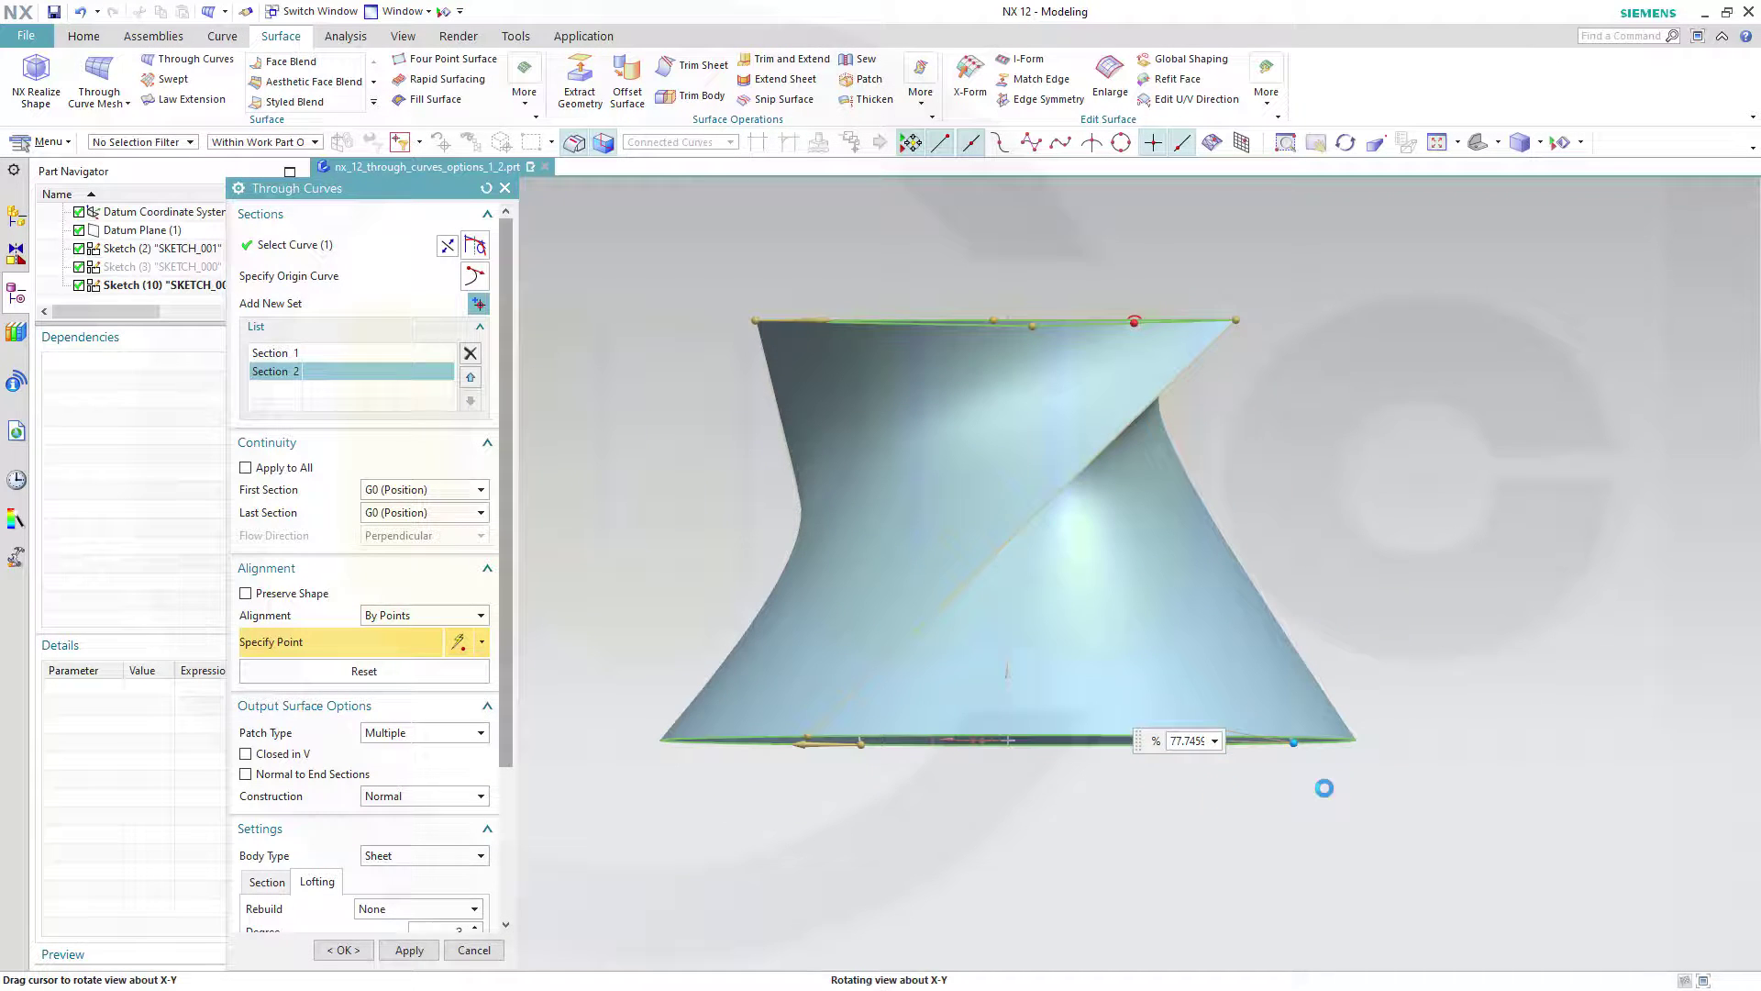
{"action": "left_click_drag", "start_coordinate": [813, 736], "coordinate": [1054, 730]}
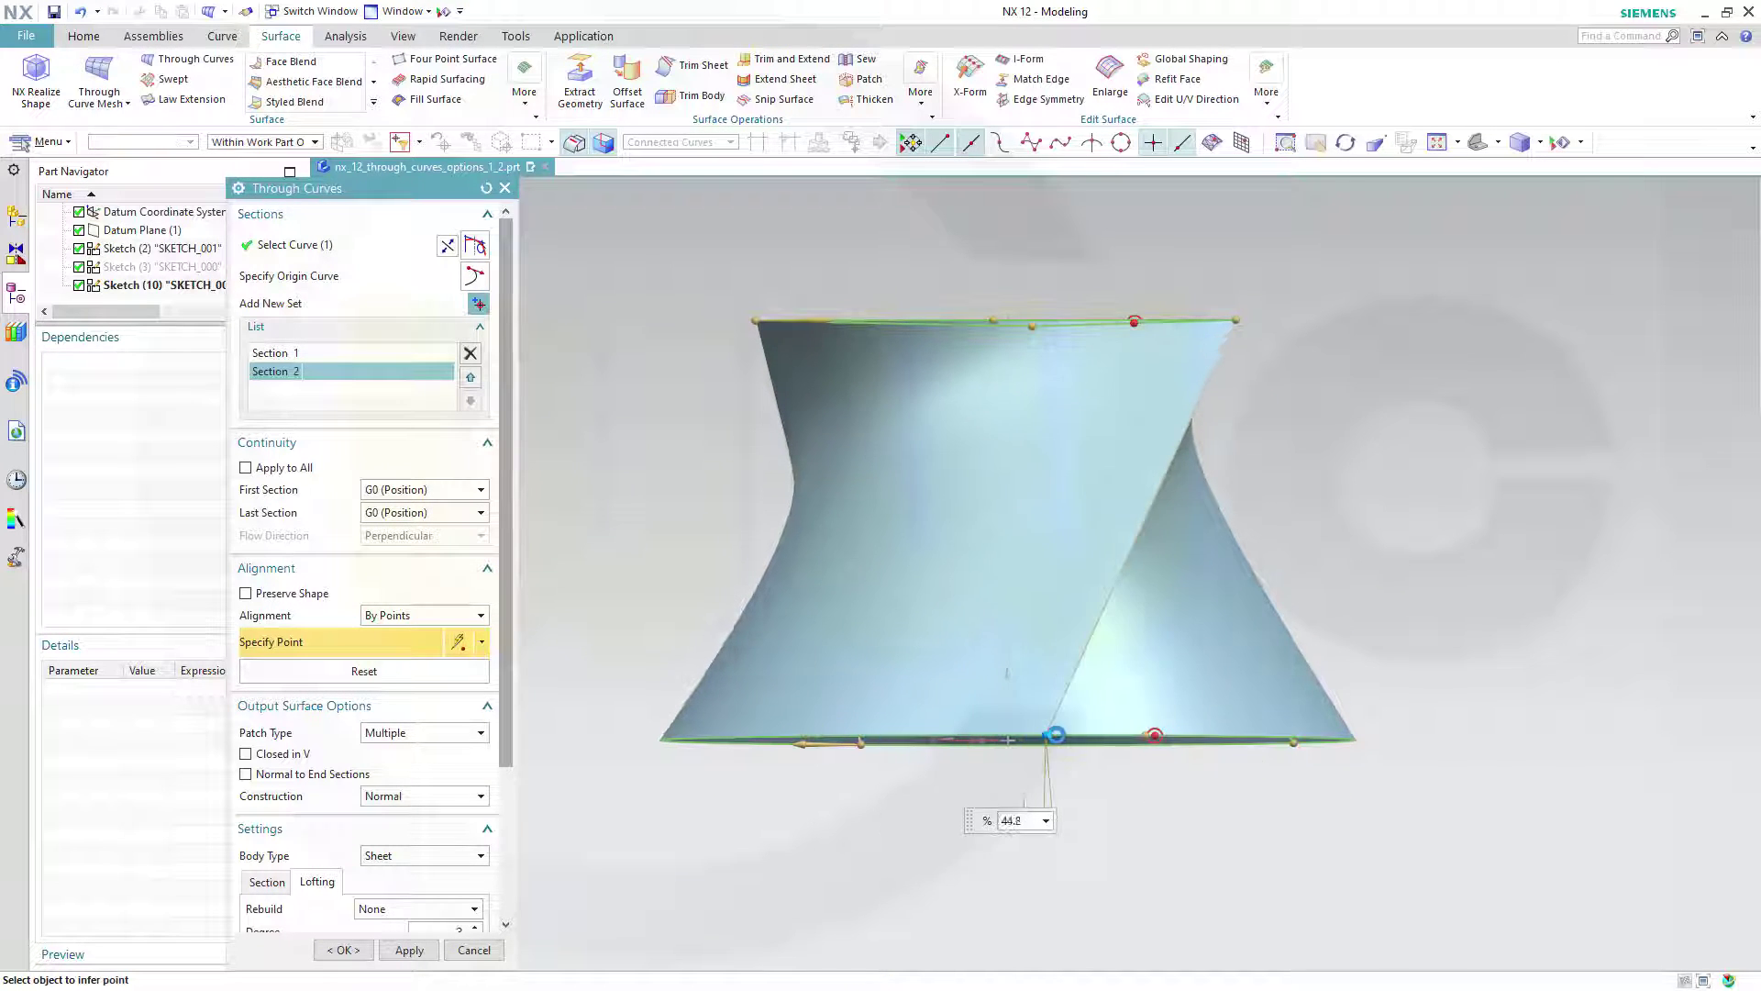
{"action": "middle_click_drag", "start_coordinate": [896, 806], "coordinate": [1141, 818]}
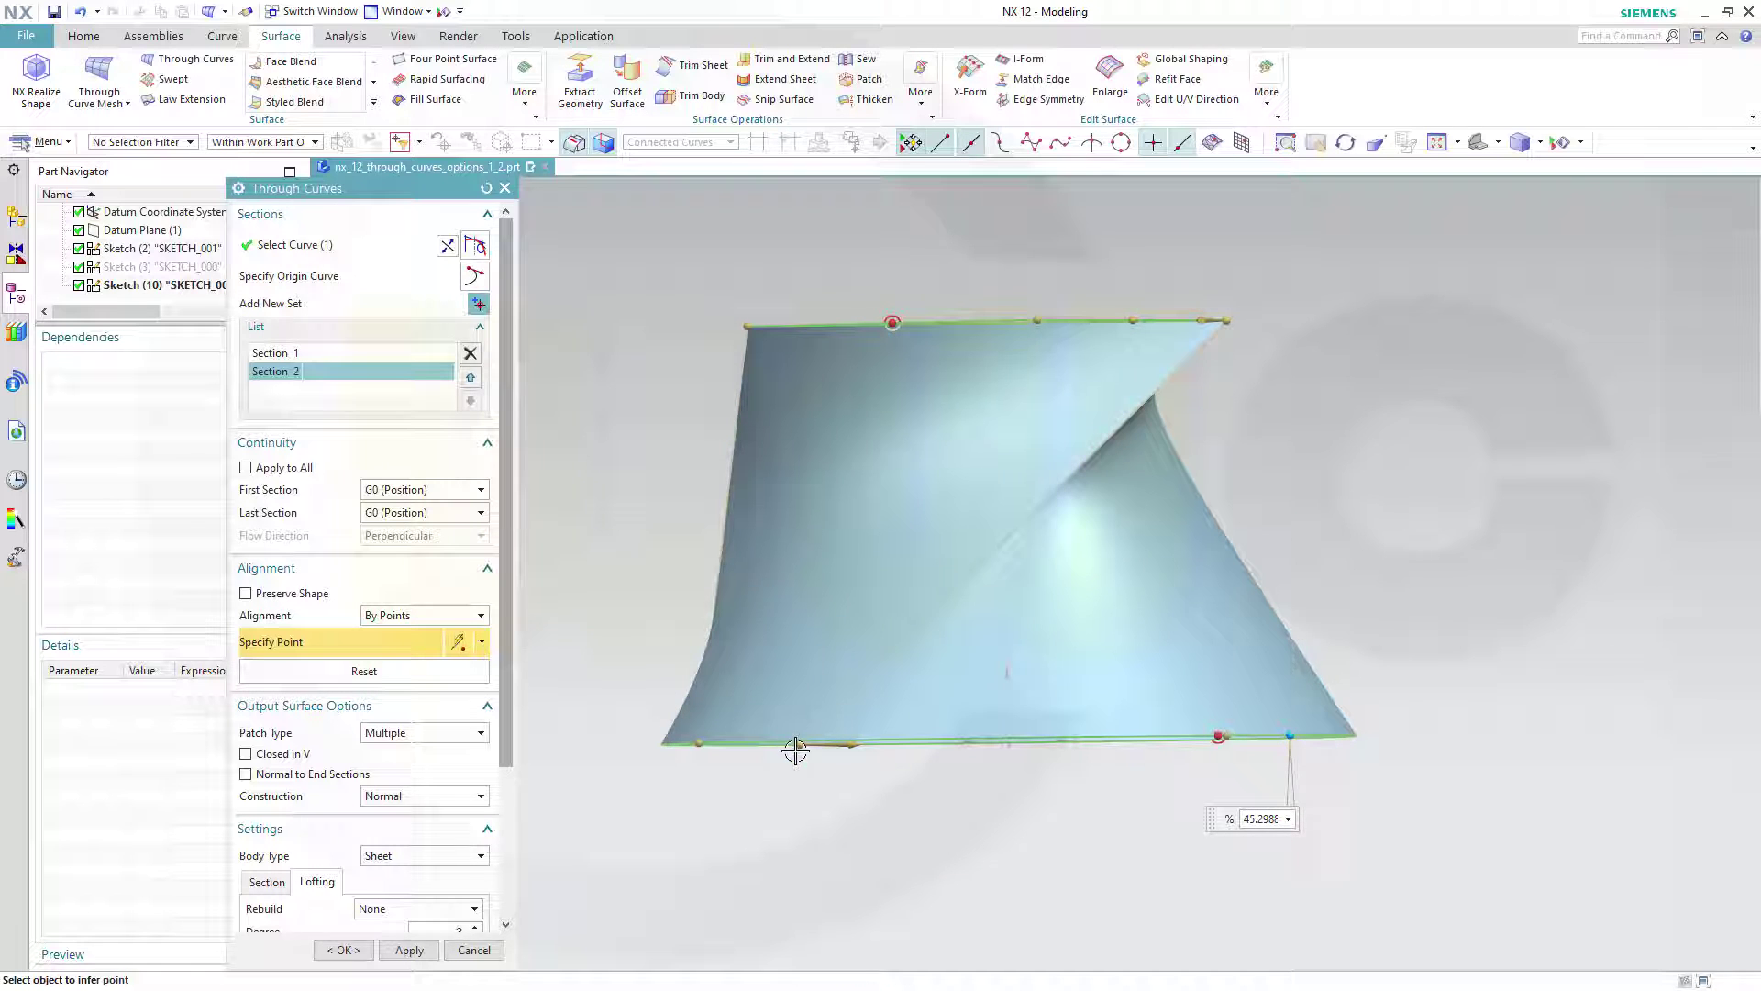
{"action": "left_click_drag", "start_coordinate": [806, 743], "coordinate": [1031, 739]}
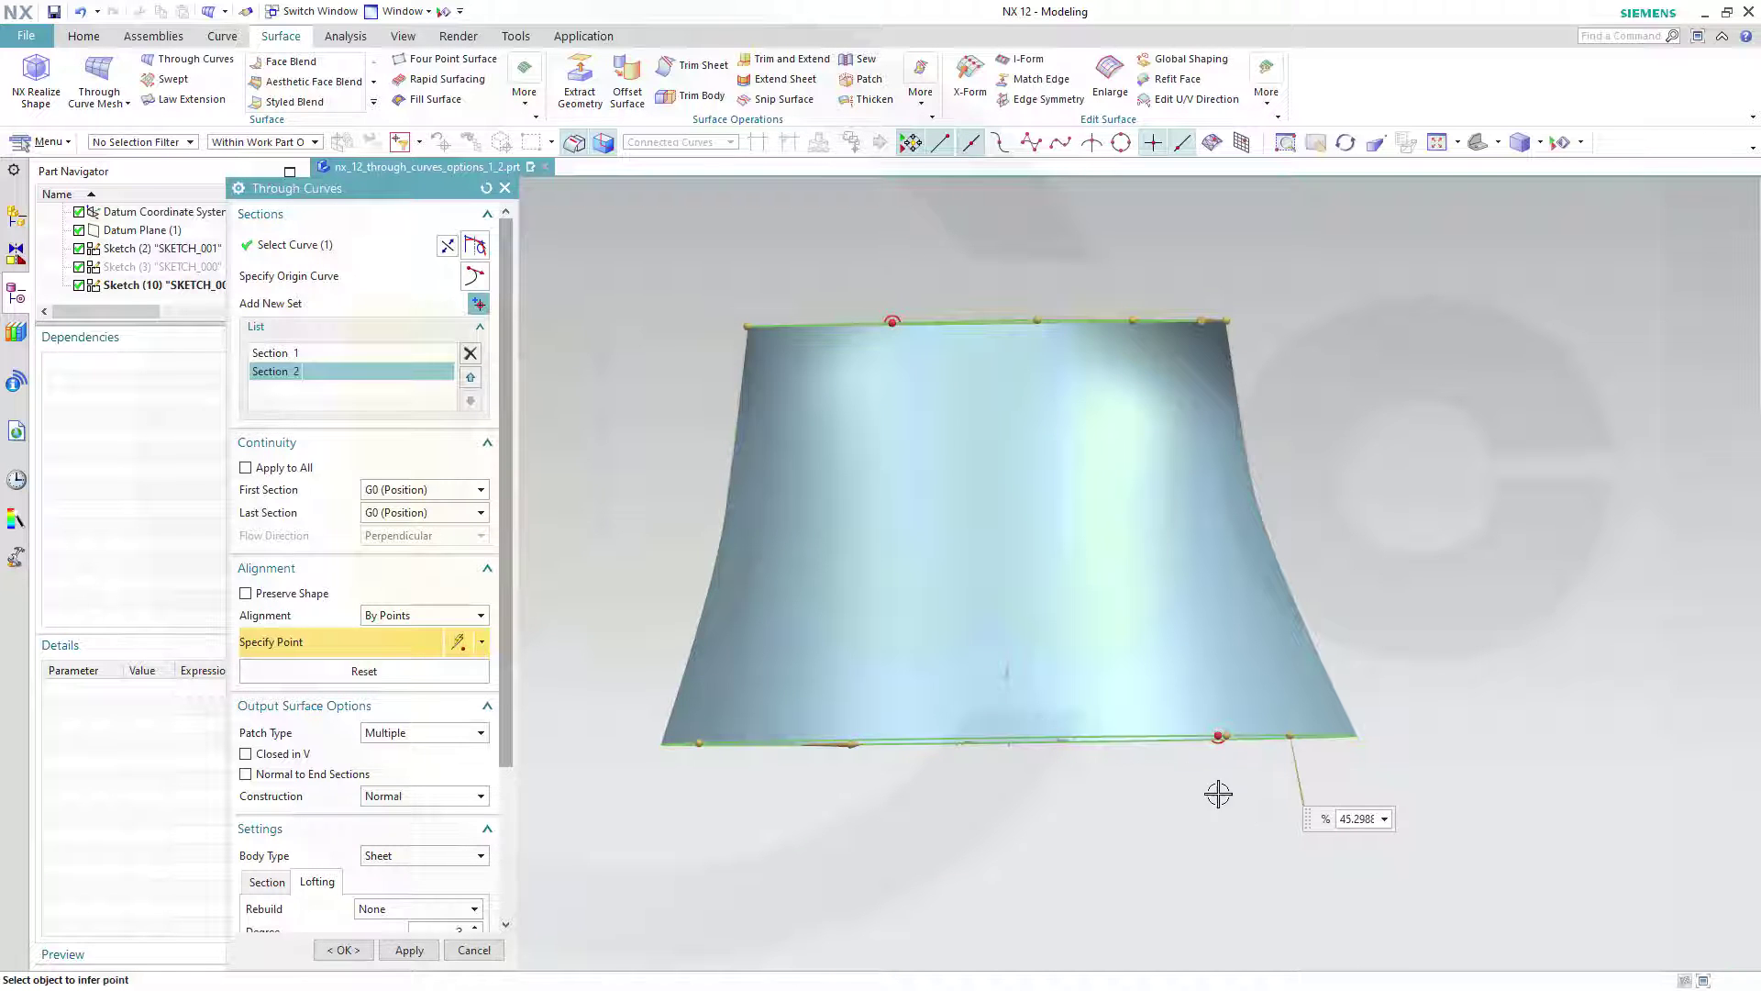
{"action": "mouse_move", "coordinate": [1219, 794]}
{"action": "middle_mouse_down"}
{"action": "mouse_move", "coordinate": [1098, 883]}
{"action": "mouse_move", "coordinate": [903, 709]}
{"action": "middle_mouse_up"}
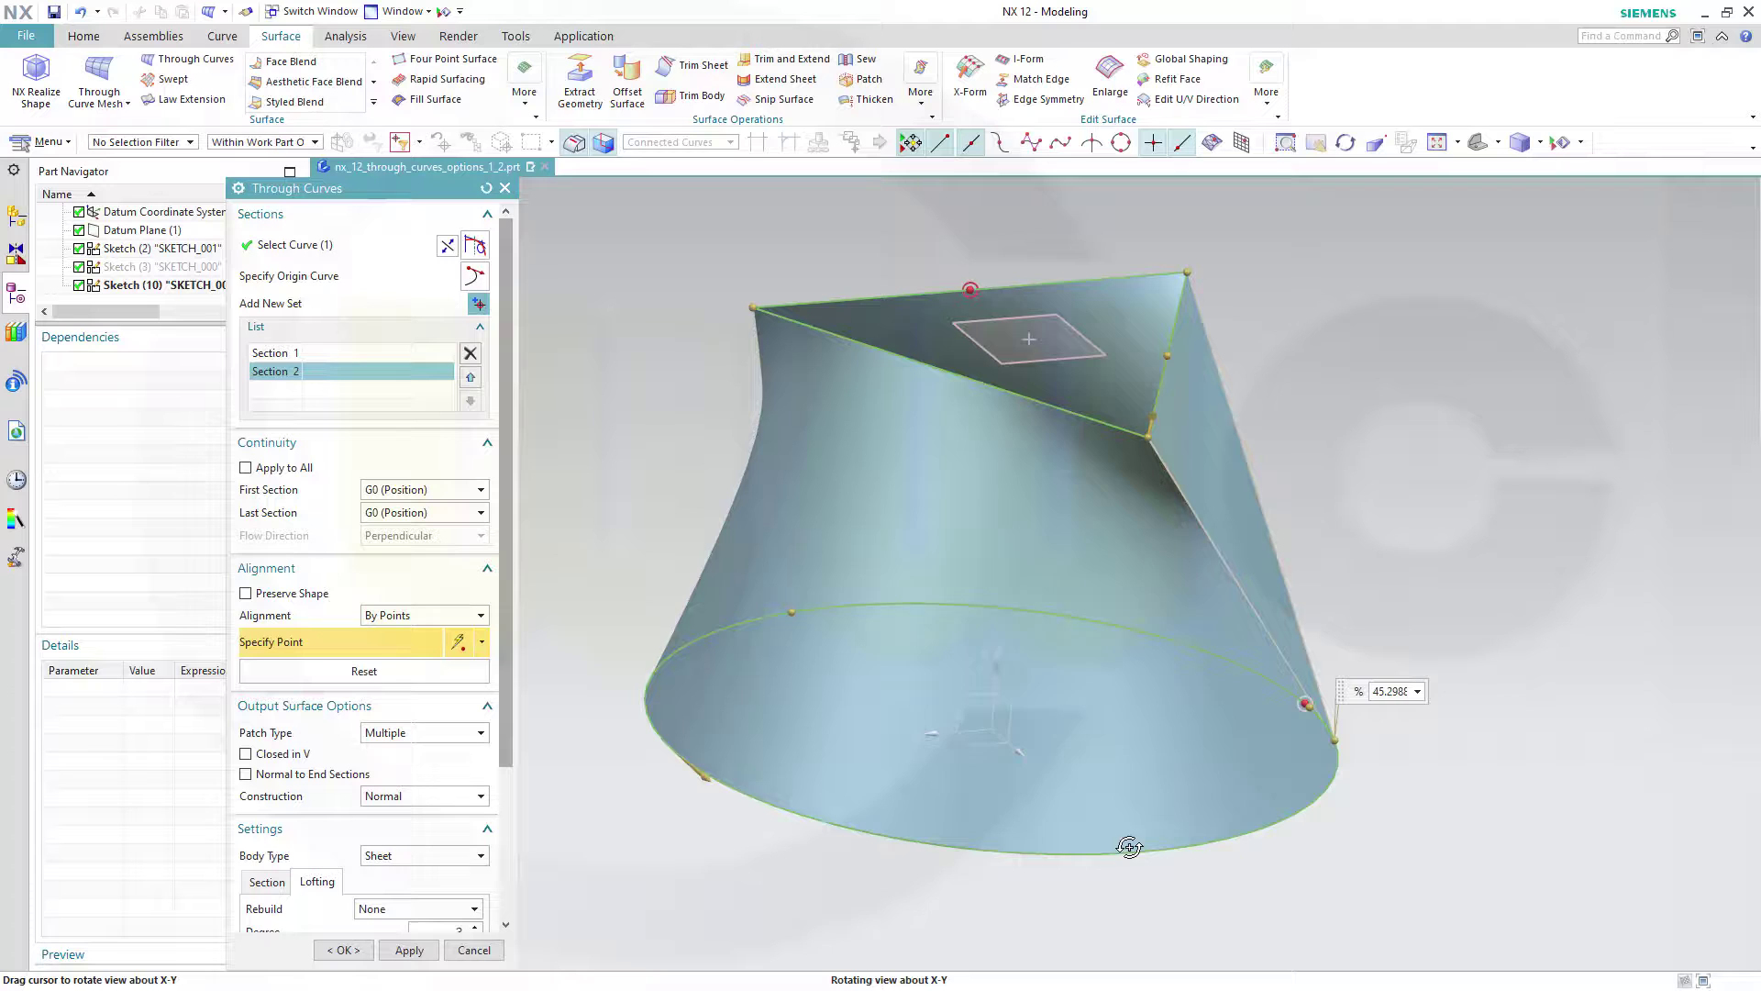
Step: Cancel the loft and hide Sketch (10) and Sketch (3), the inscribed triangle
{"action": "left_click", "coordinate": [476, 949]}
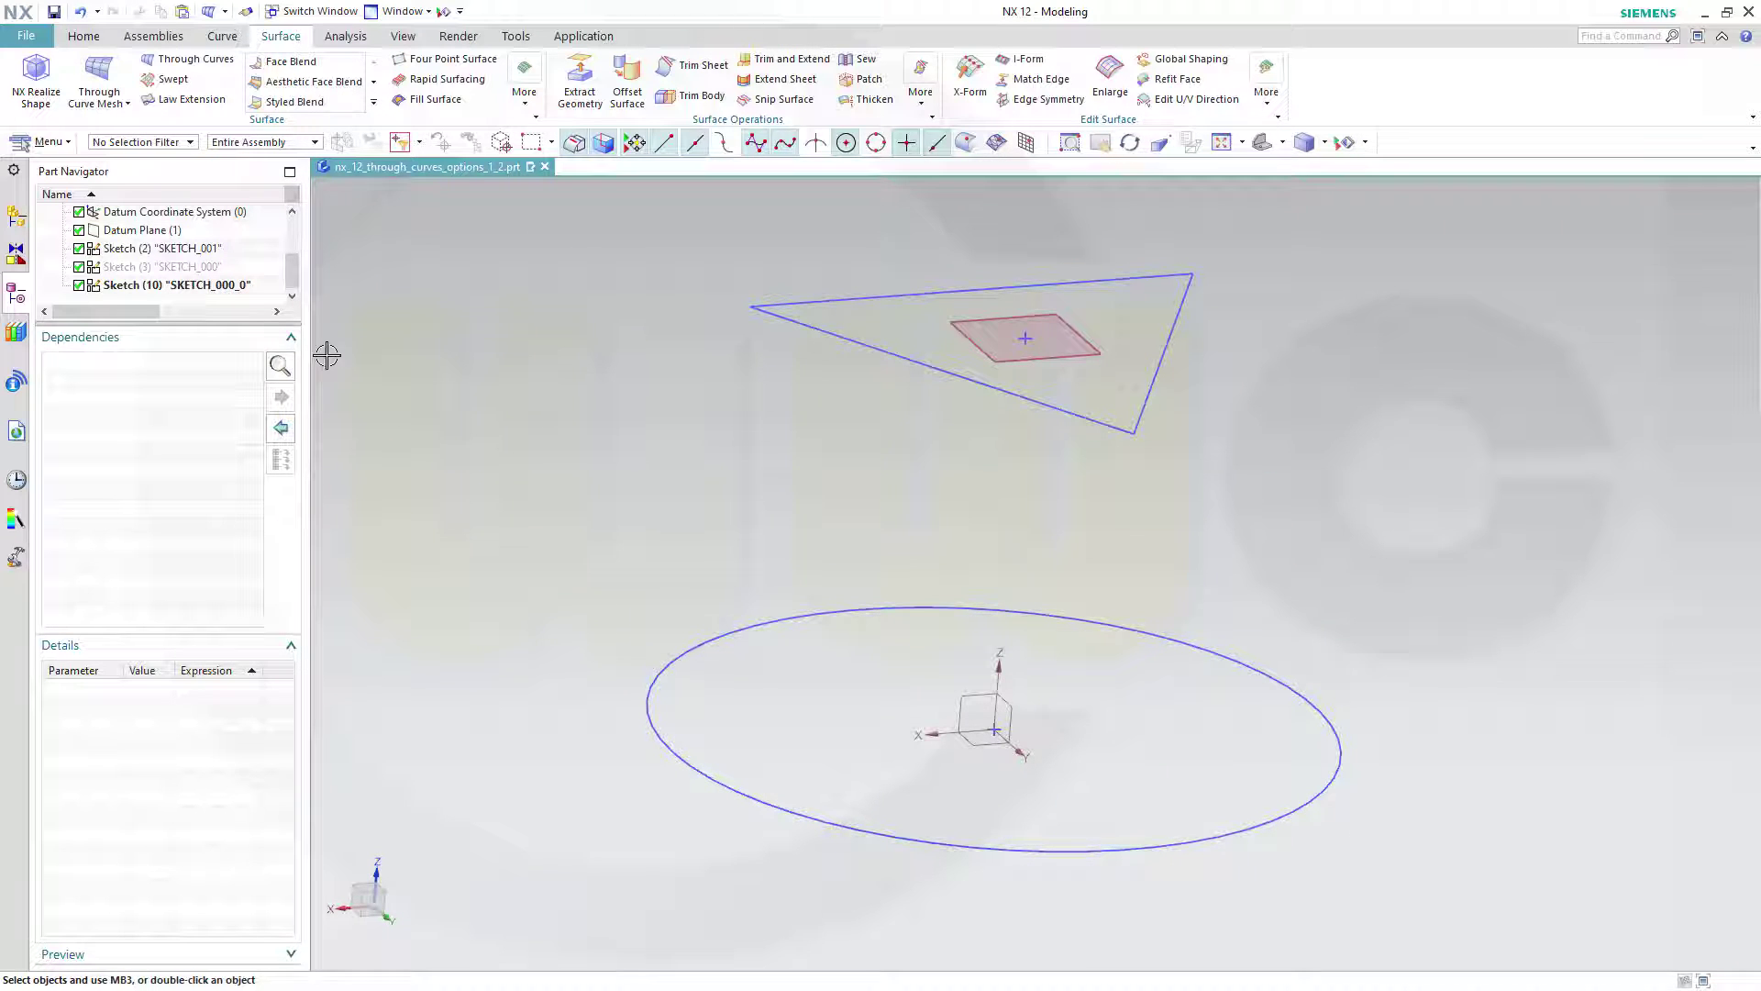
{"action": "right_click", "coordinate": [202, 285]}
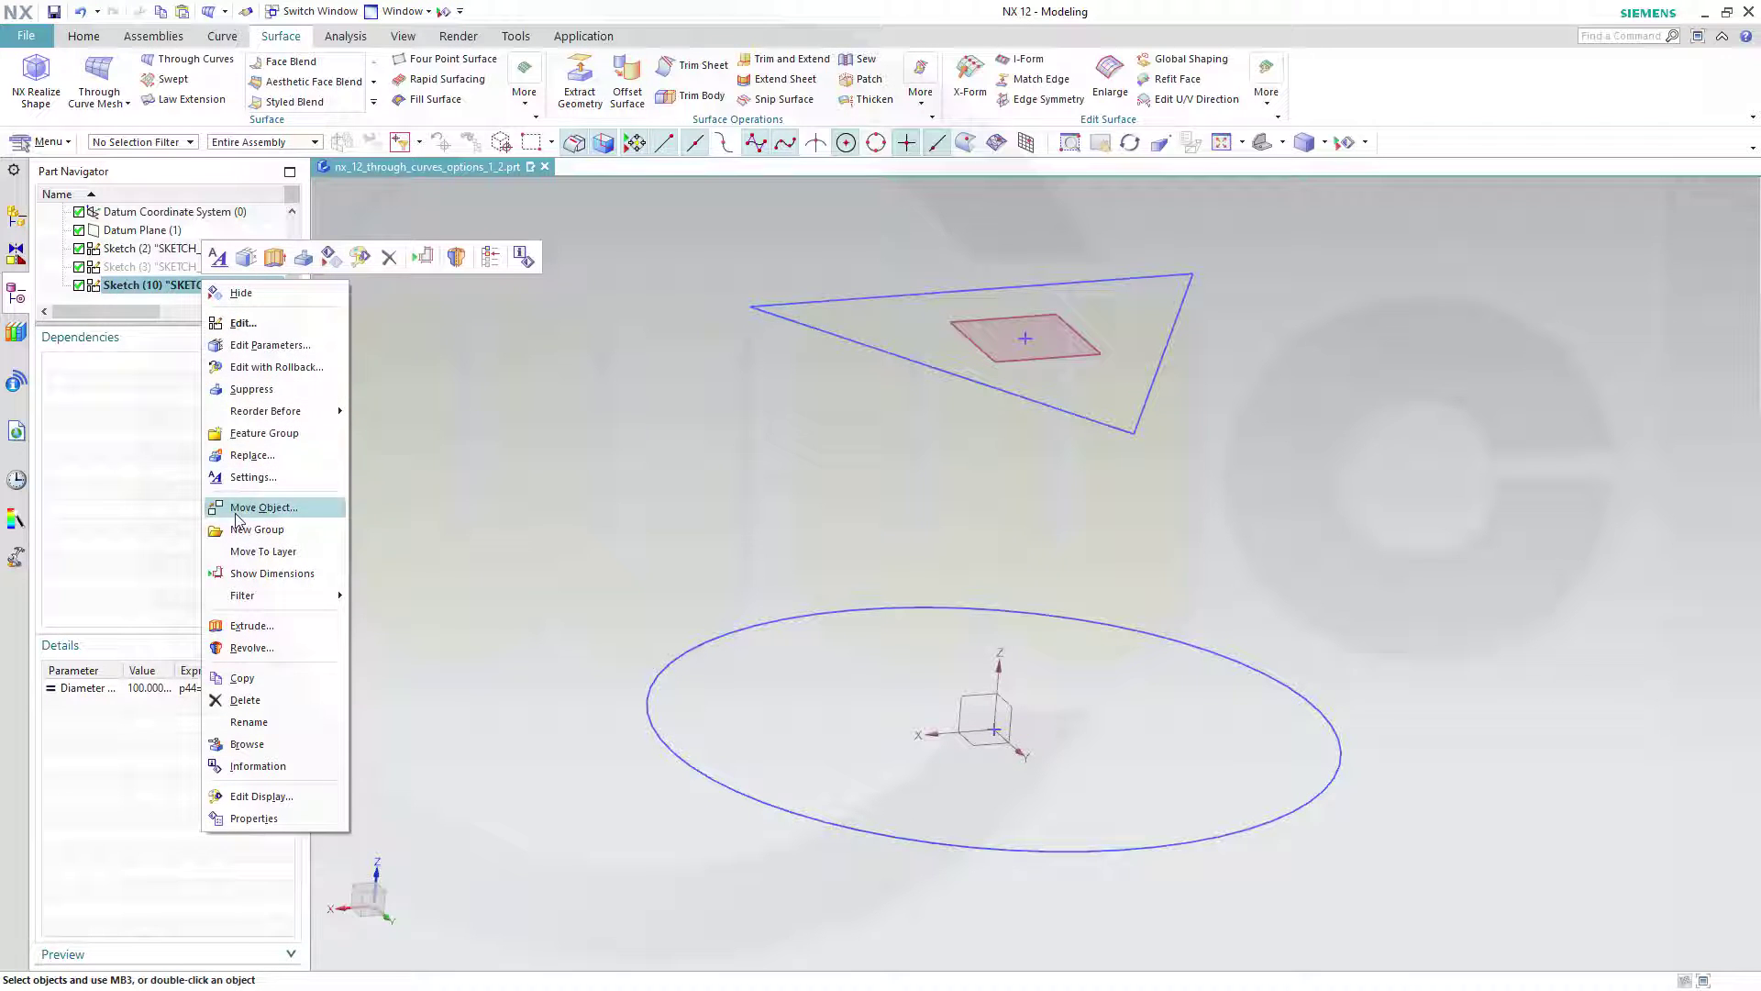
{"action": "left_click", "coordinate": [240, 293]}
{"action": "left_click", "coordinate": [194, 268]}
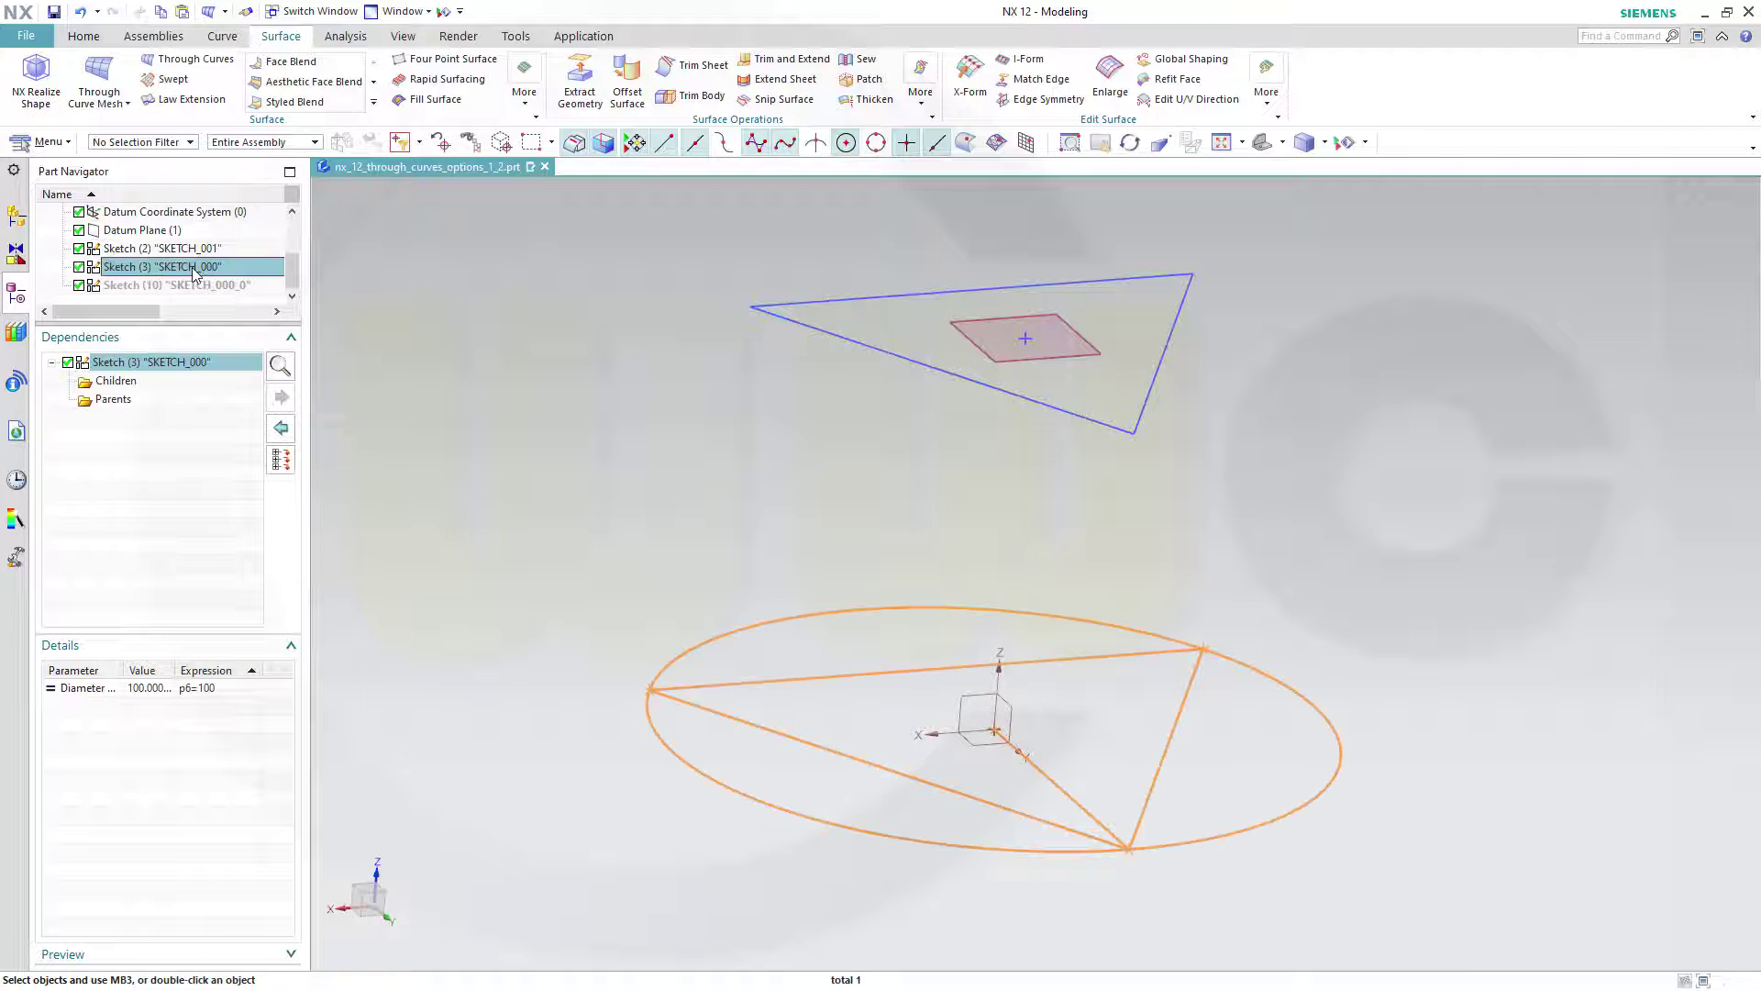
{"action": "right_click", "coordinate": [193, 271]}
{"action": "left_click", "coordinate": [220, 282]}
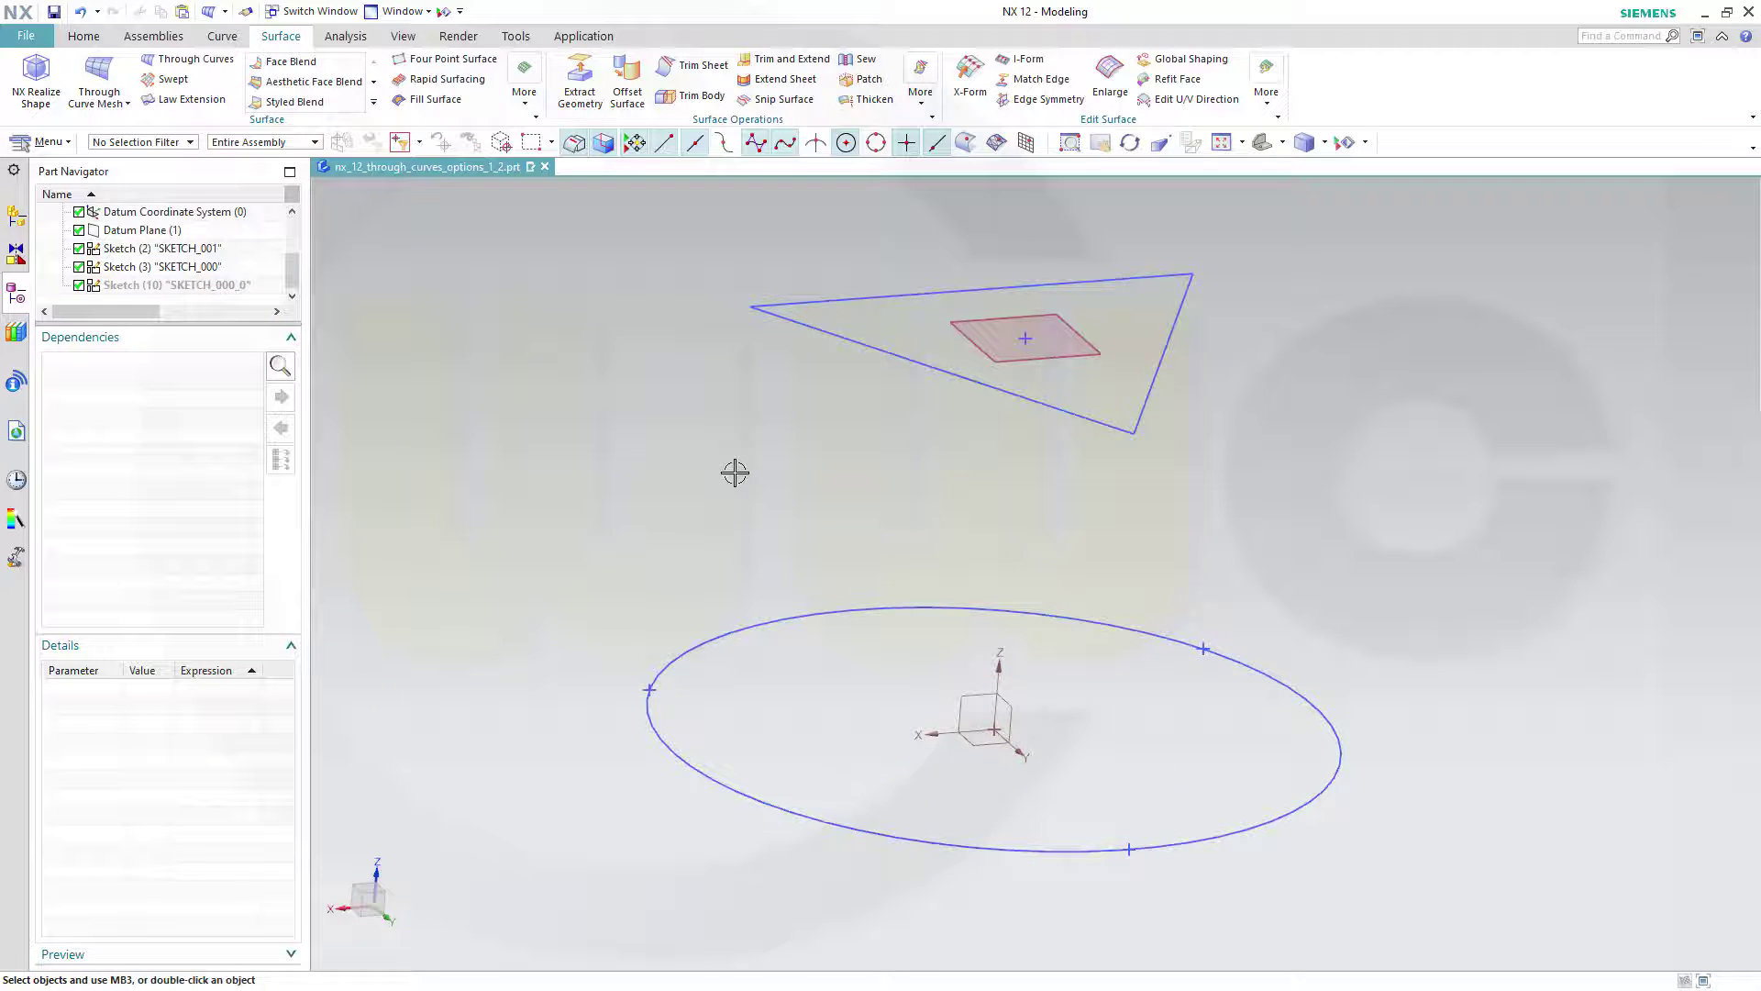
Step: Orbit the view to see the triangle from above with the circle below it
{"action": "middle_click_drag", "start_coordinate": [735, 472], "coordinate": [740, 513]}
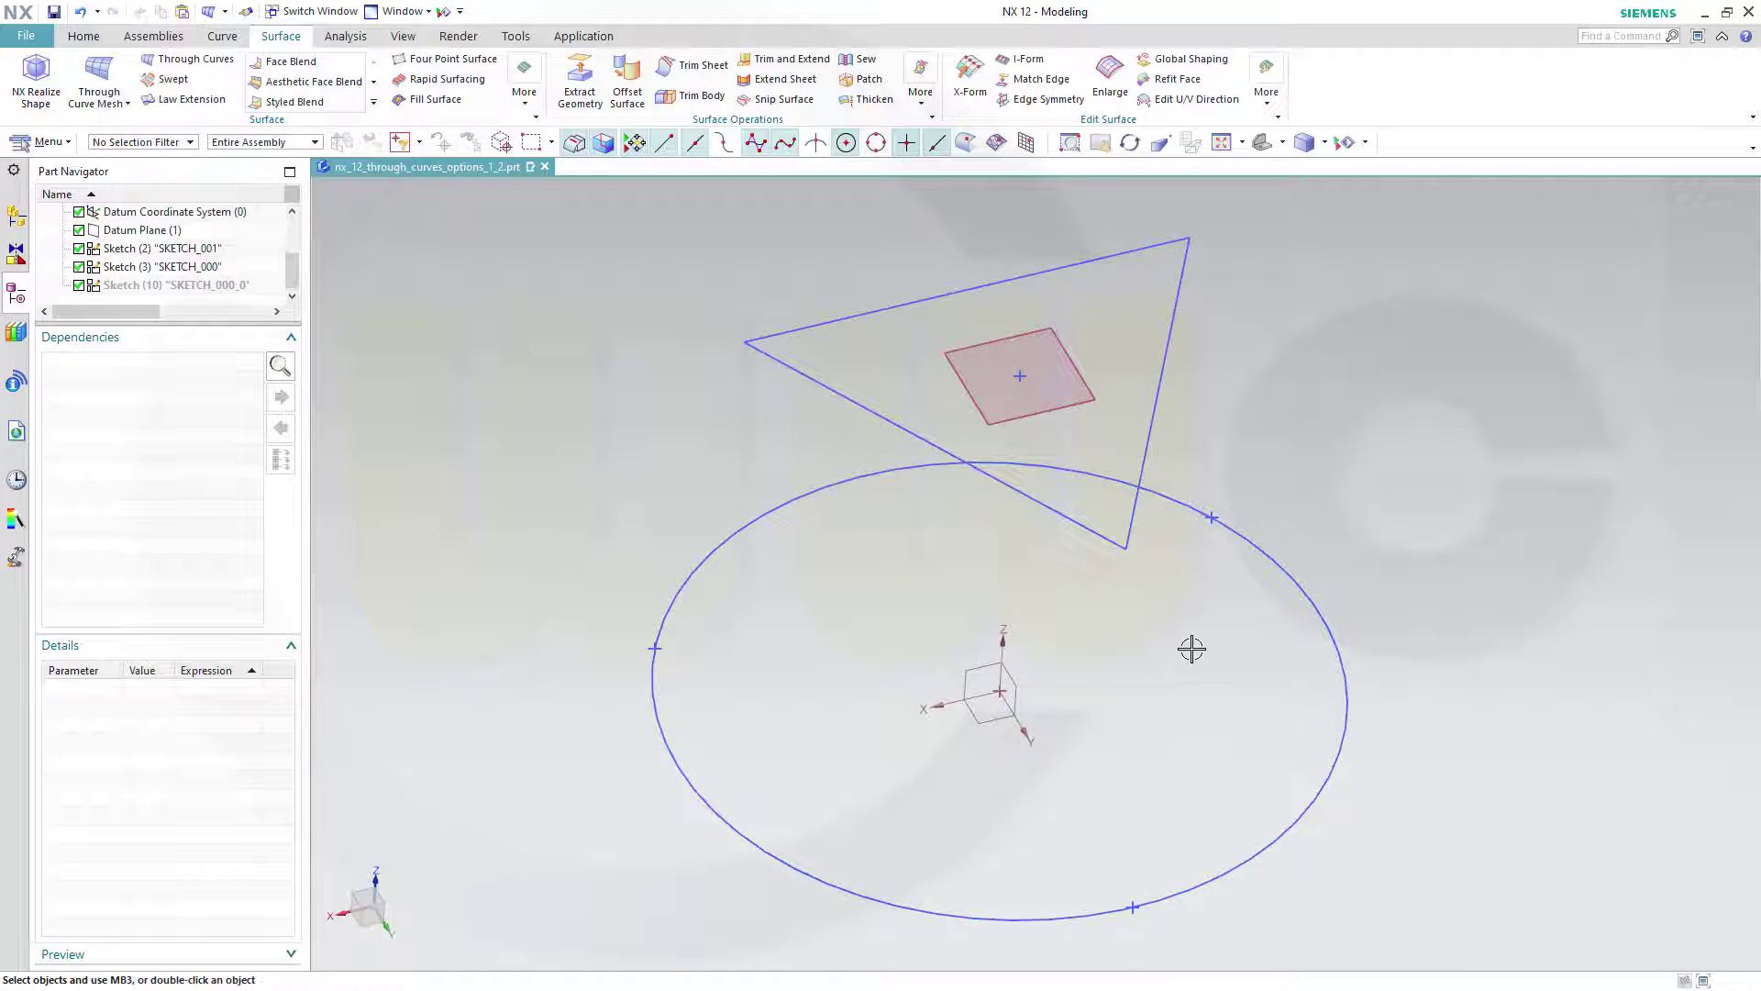
{"action": "middle_click_drag", "start_coordinate": [1191, 649], "coordinate": [1210, 736]}
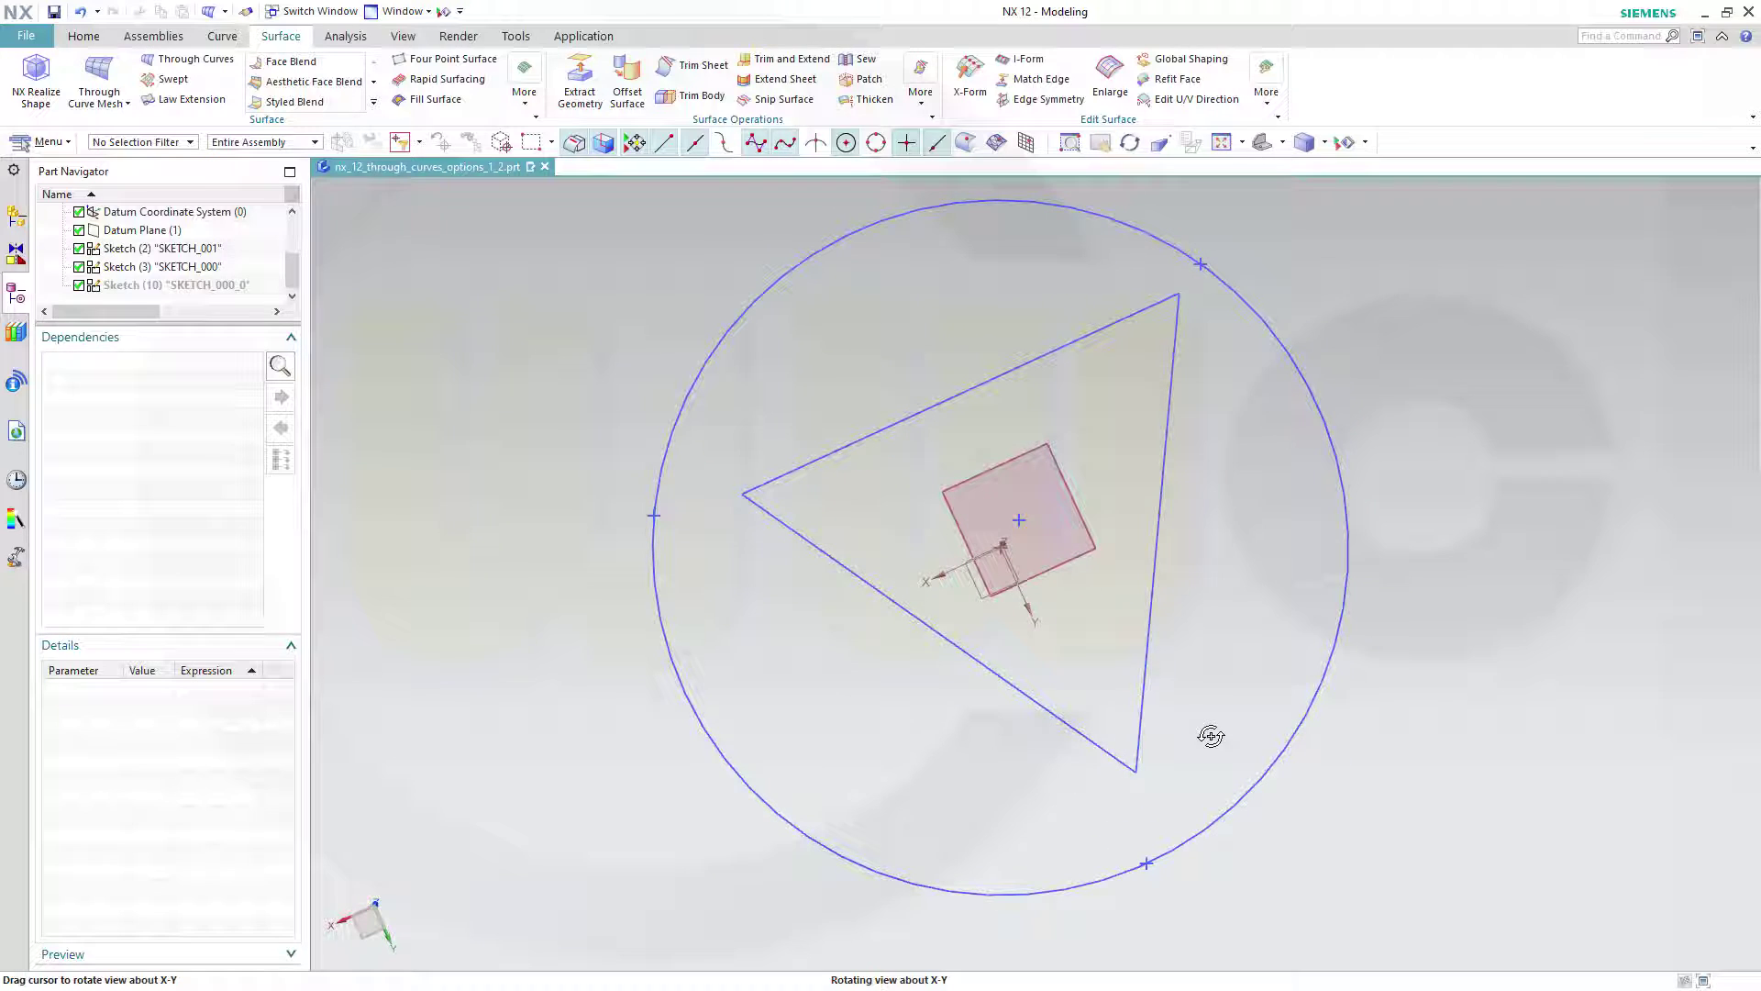
{"action": "middle_click_drag", "start_coordinate": [1209, 736], "coordinate": [1211, 735]}
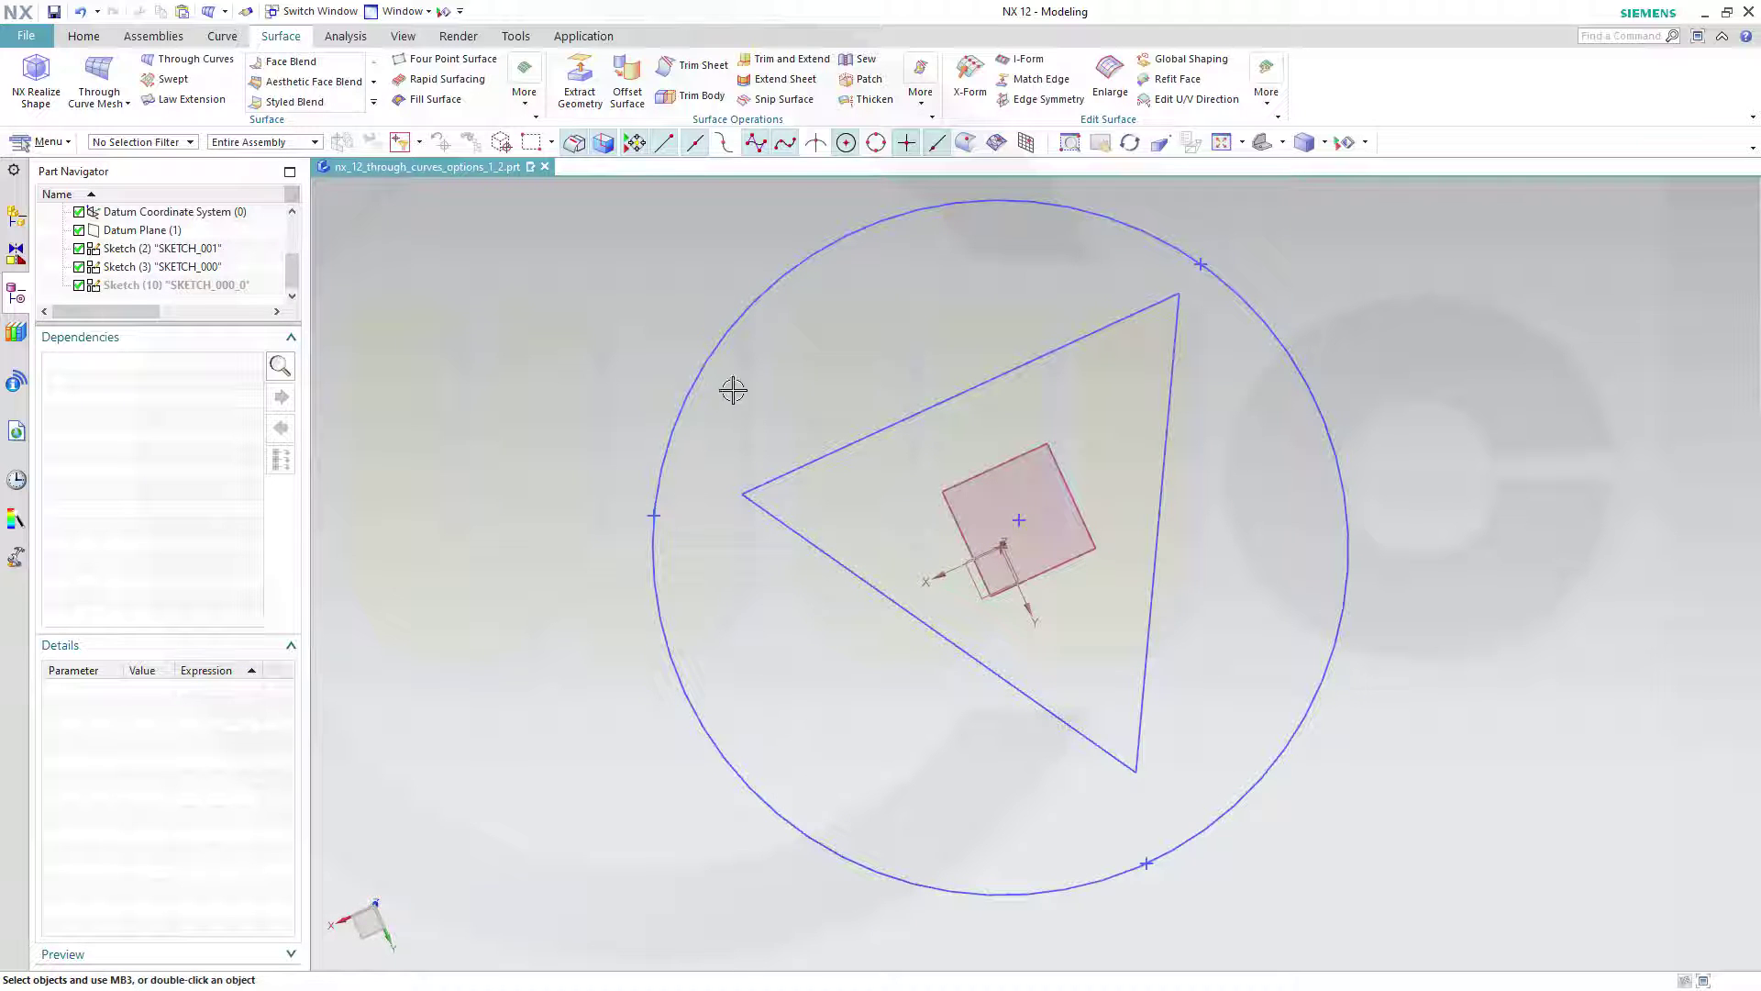
{"action": "middle_click_drag", "start_coordinate": [1057, 777], "coordinate": [1031, 688]}
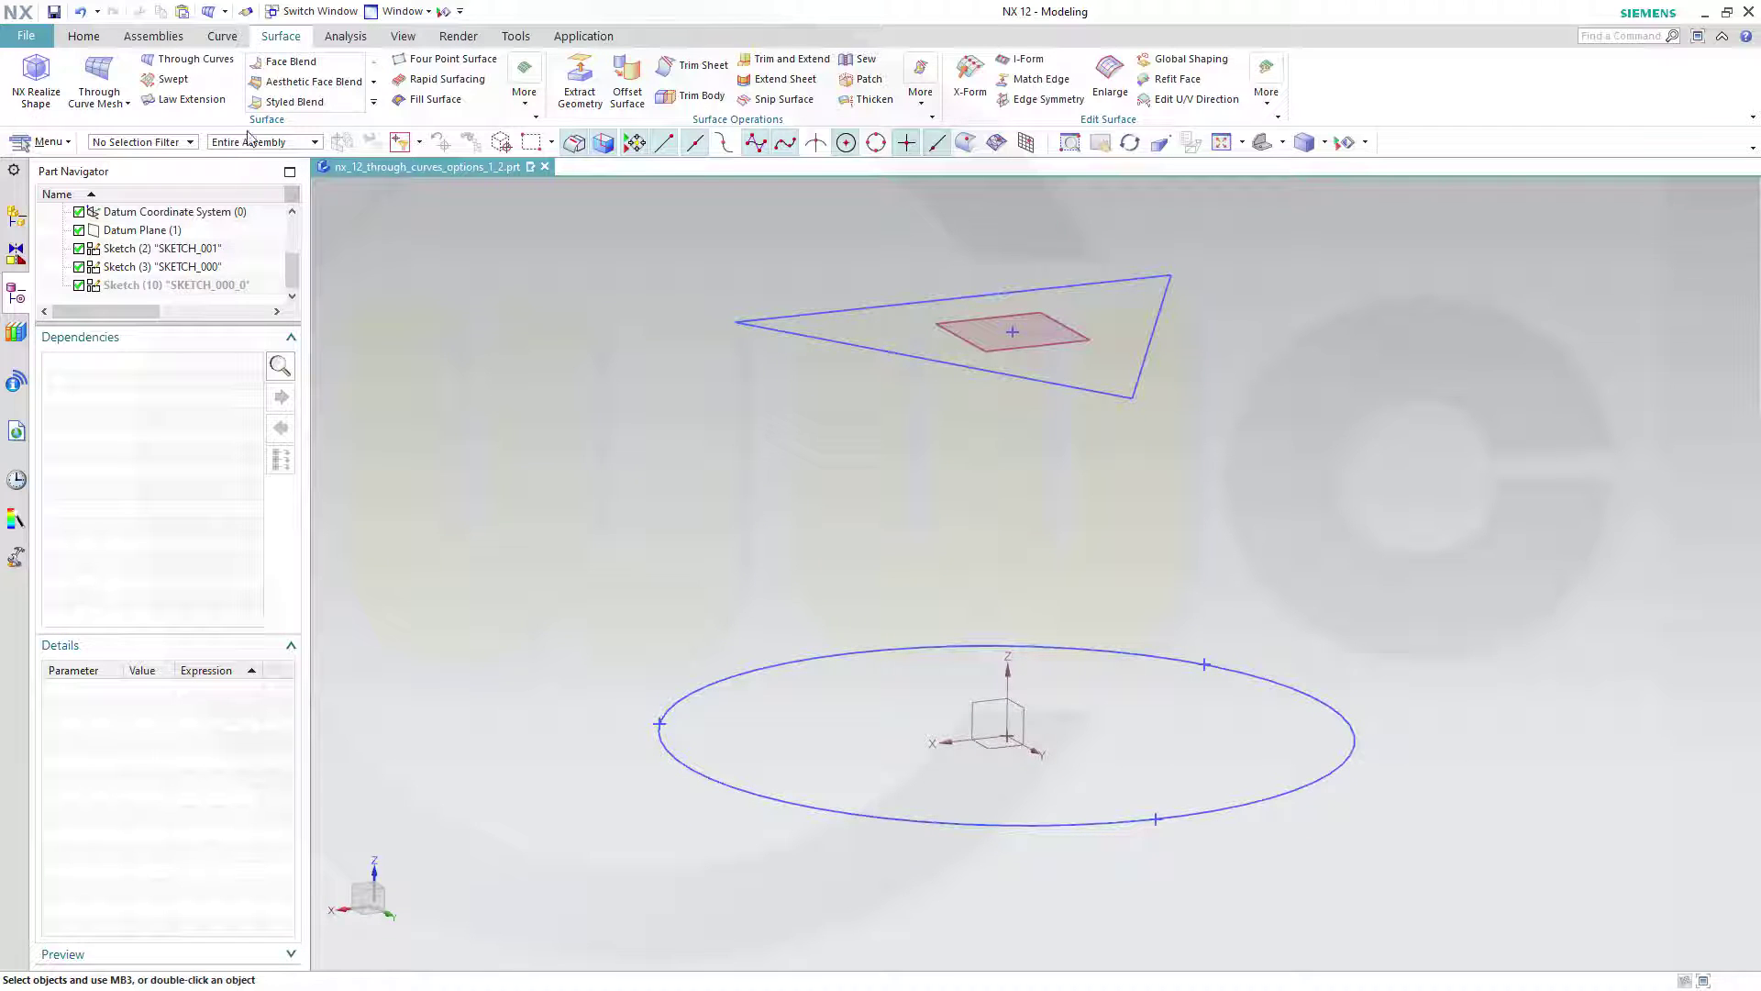
Step: Pick the triangle and circle as Through Curves sections, reversing the circle's direction
{"action": "left_click", "coordinate": [190, 64]}
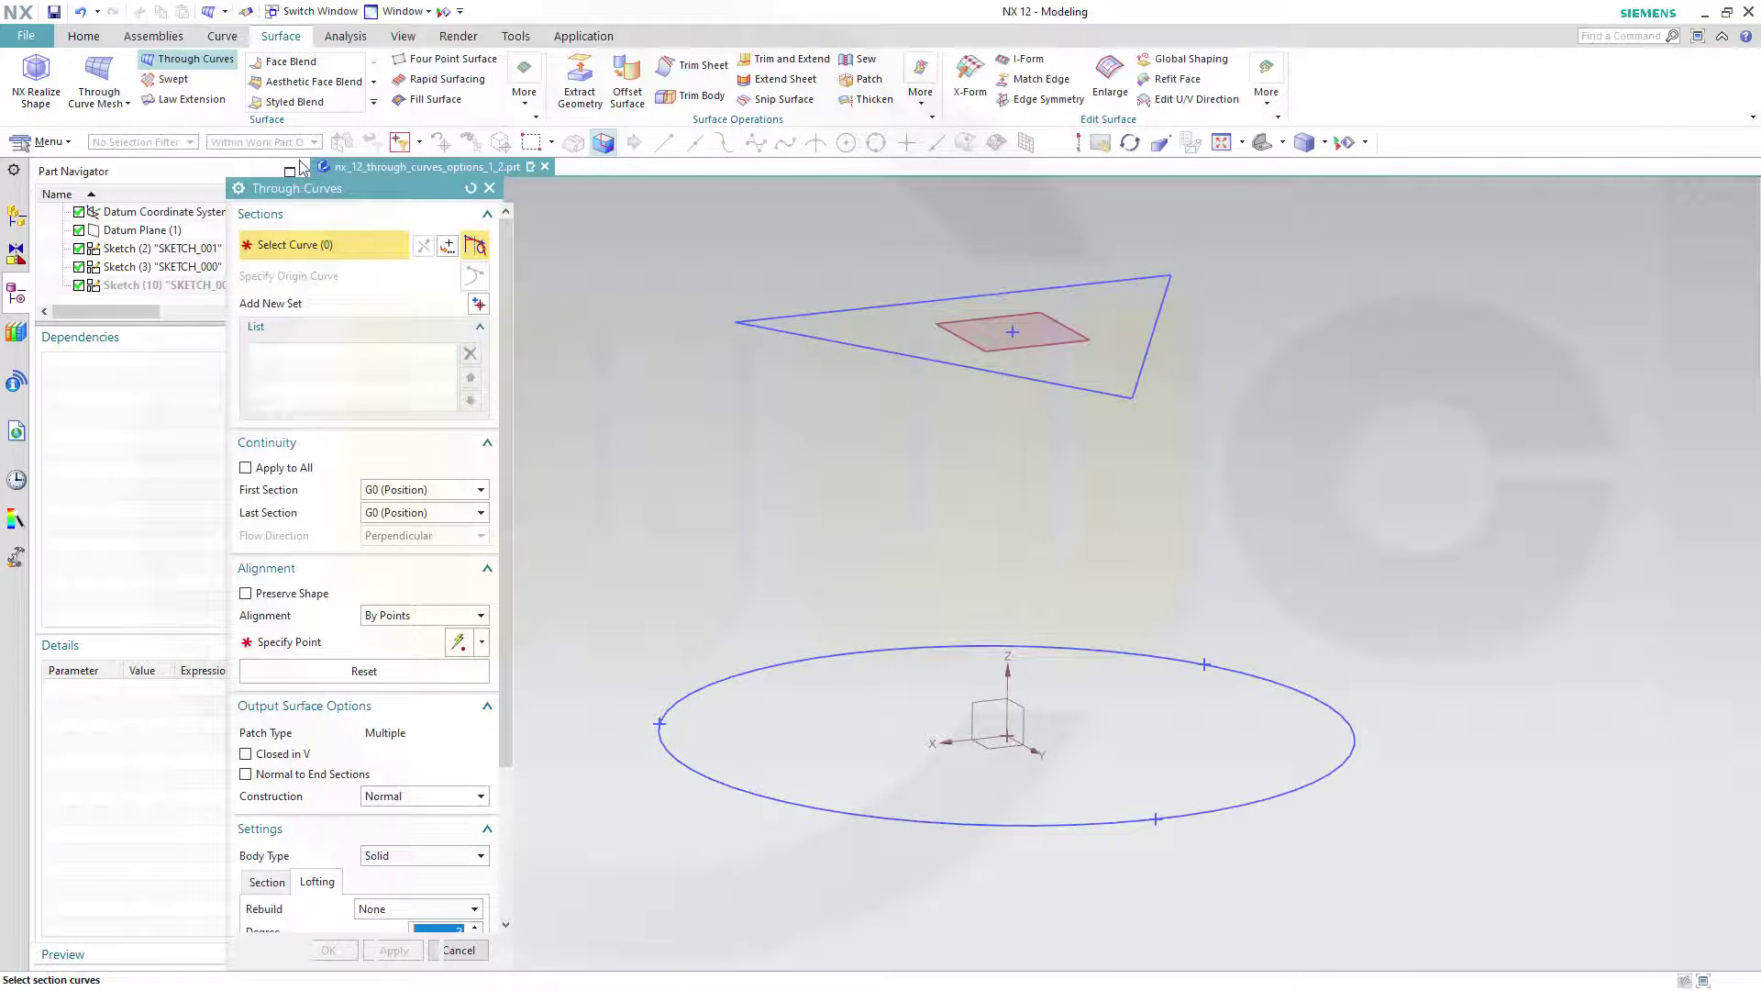
{"action": "left_click", "coordinate": [776, 334]}
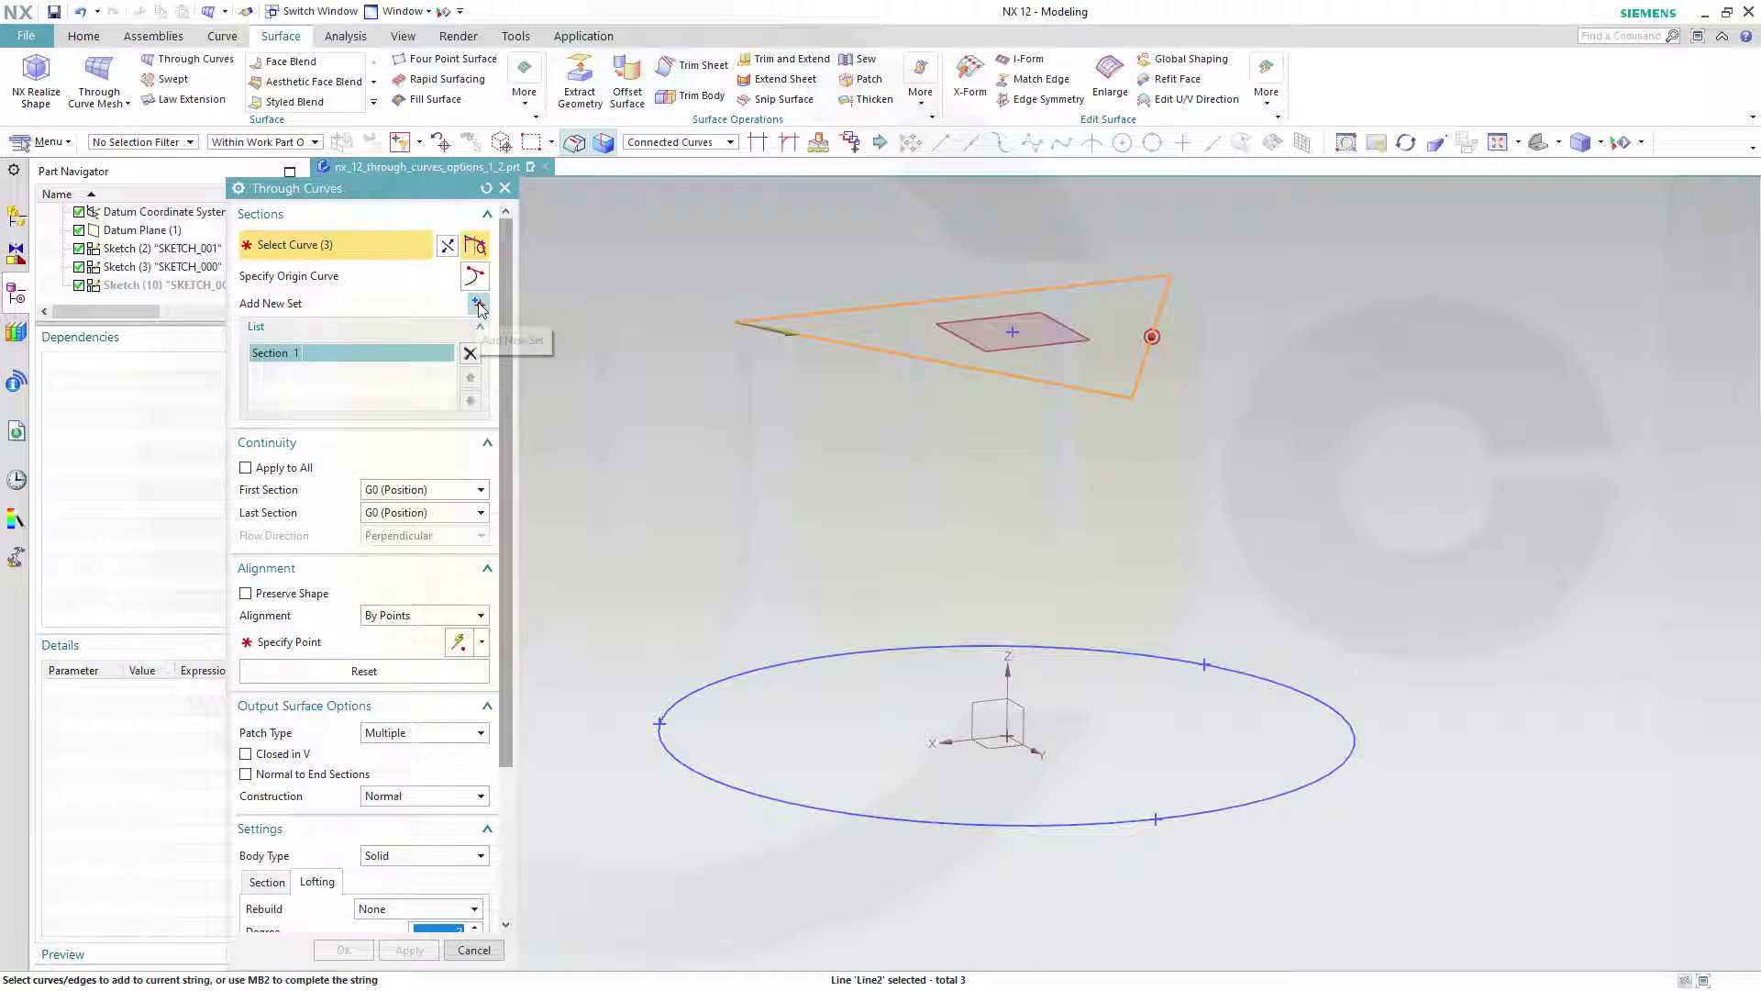
{"action": "left_click", "coordinate": [480, 304]}
{"action": "left_click", "coordinate": [675, 754]}
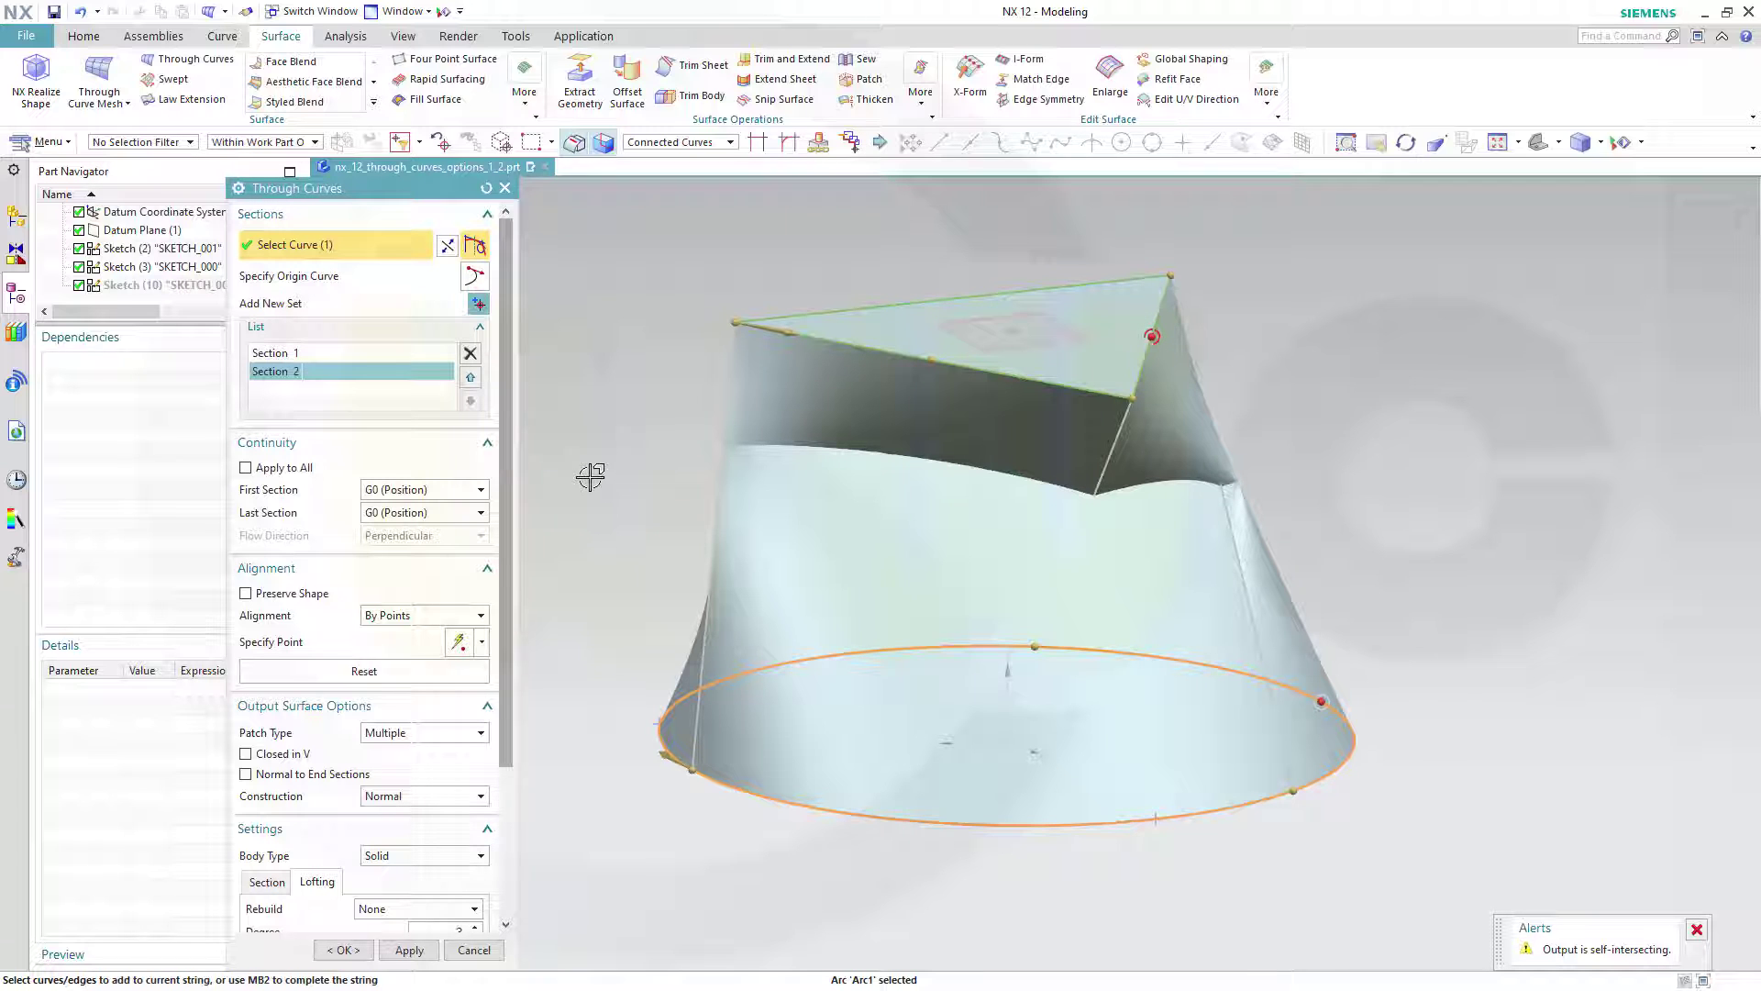
{"action": "middle_click_drag", "start_coordinate": [571, 468], "coordinate": [652, 497]}
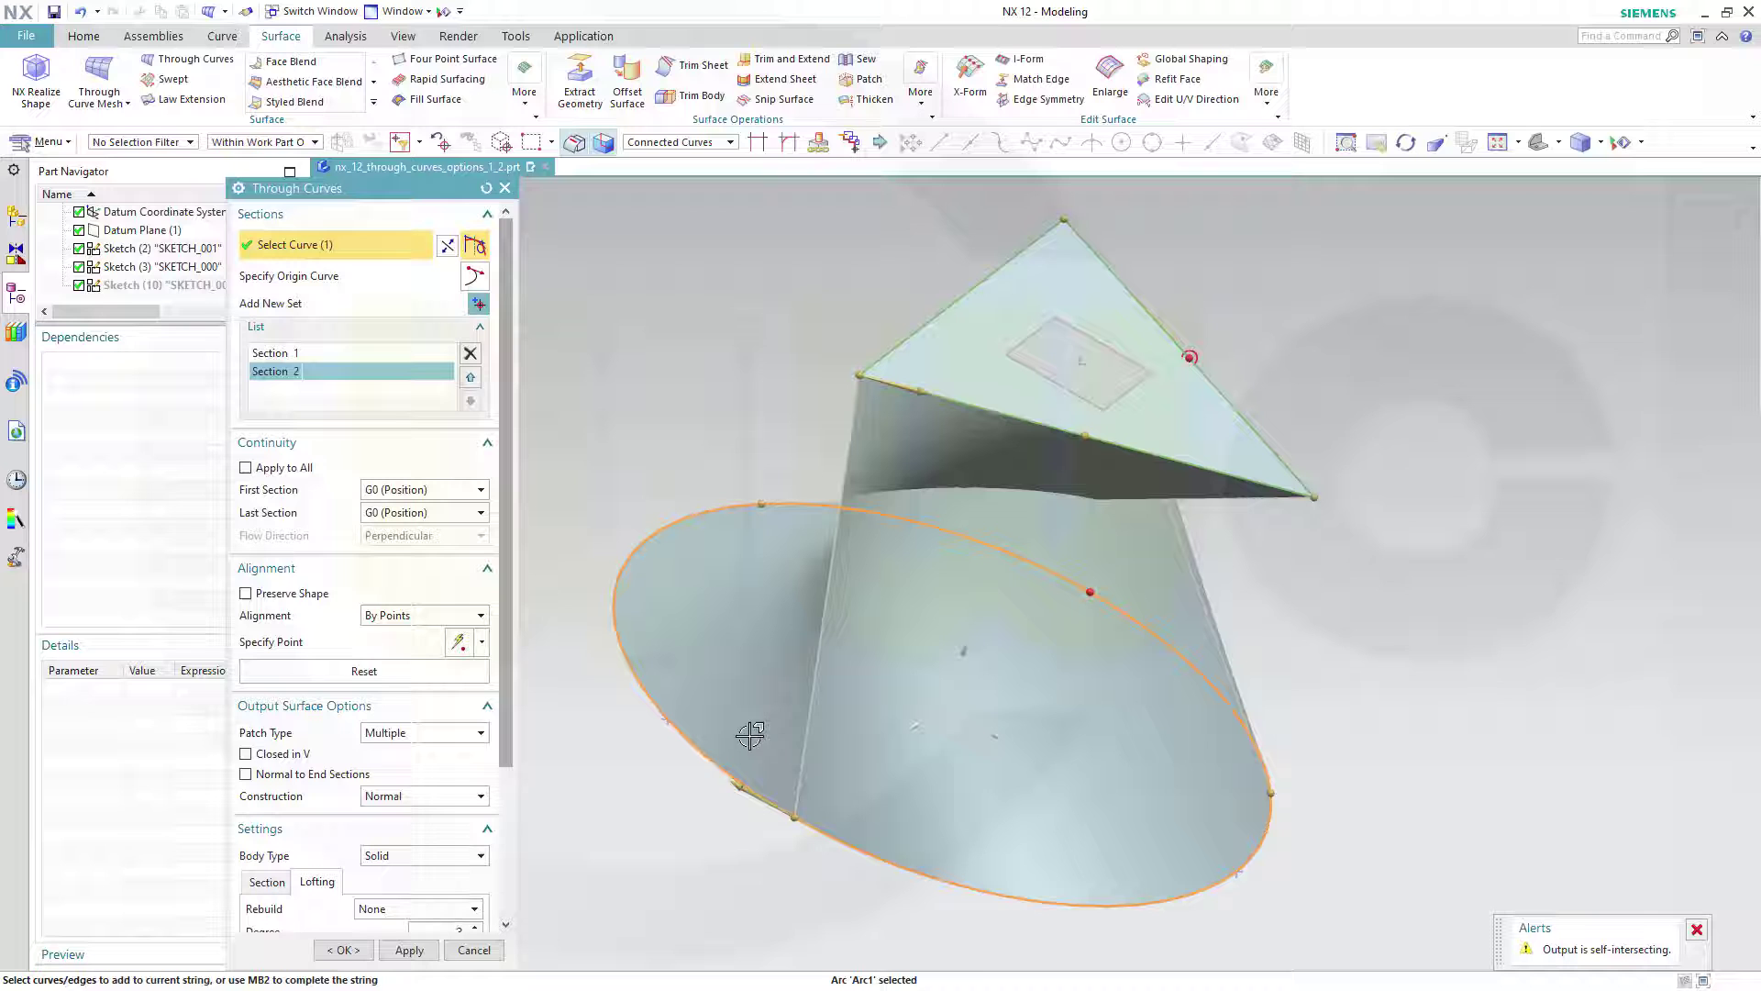
{"action": "double_click", "coordinate": [726, 782]}
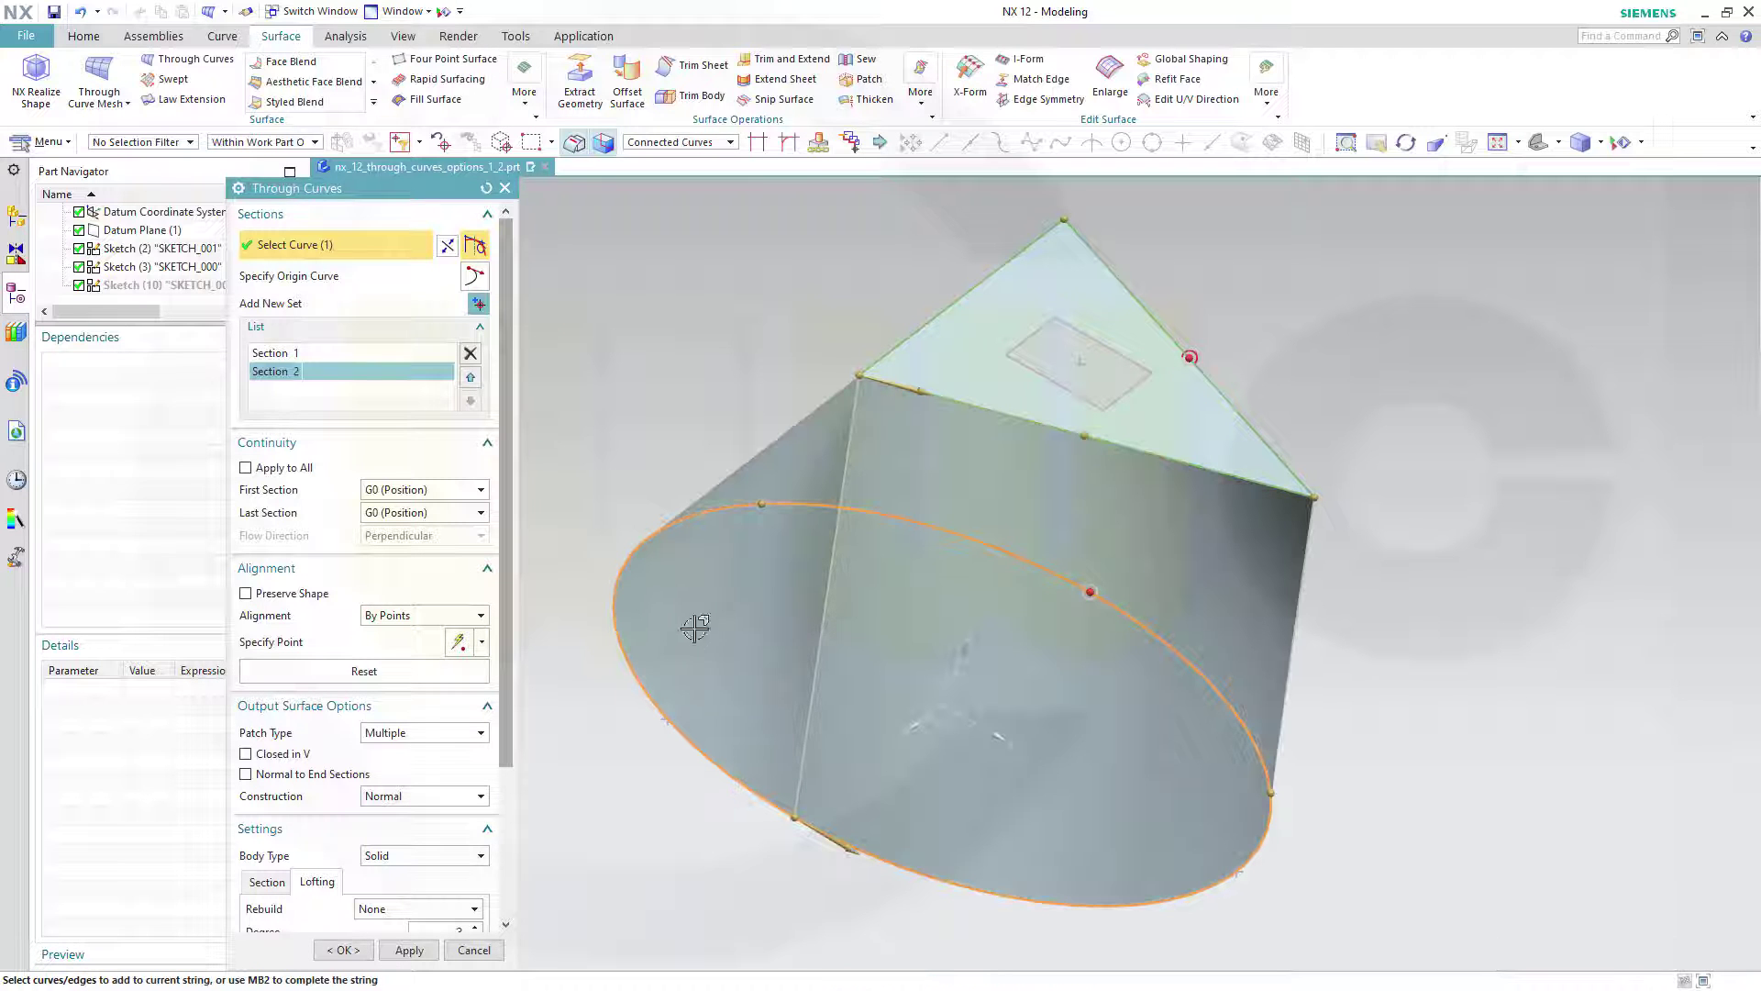
{"action": "middle_click_drag", "start_coordinate": [1452, 835], "coordinate": [1502, 786]}
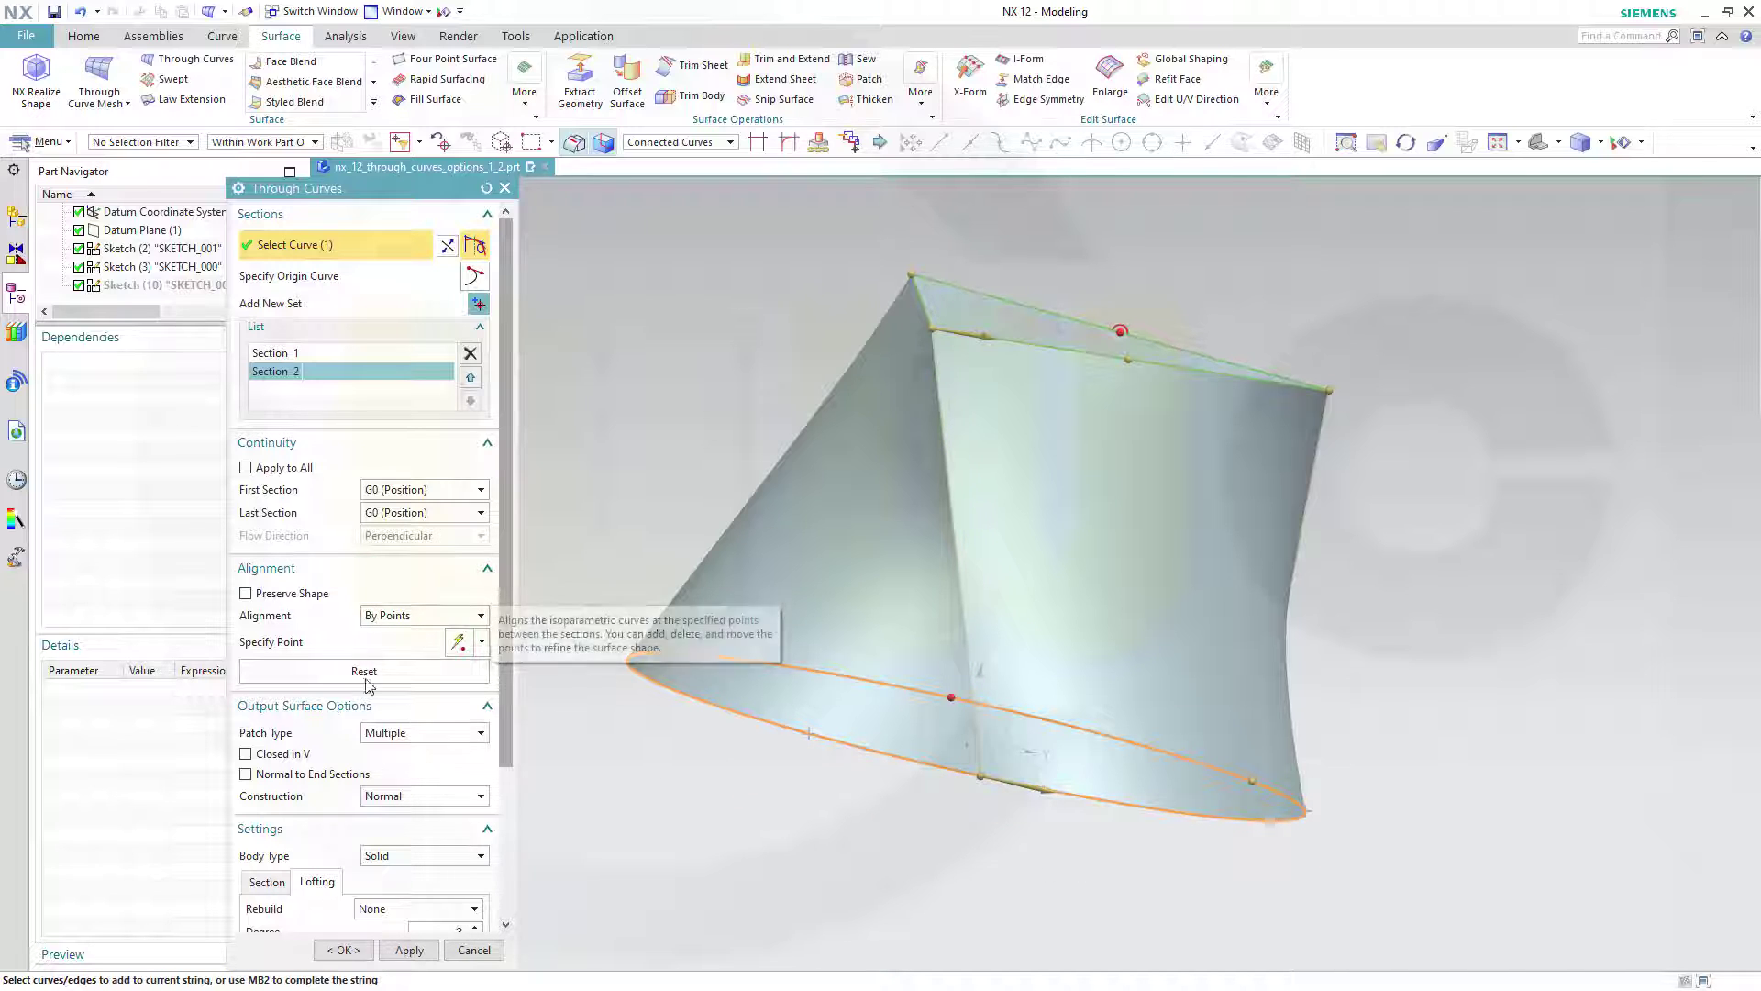
Step: Align the loft by the circle's three existing points, each chosen through QuickPick
{"action": "left_click", "coordinate": [402, 641]}
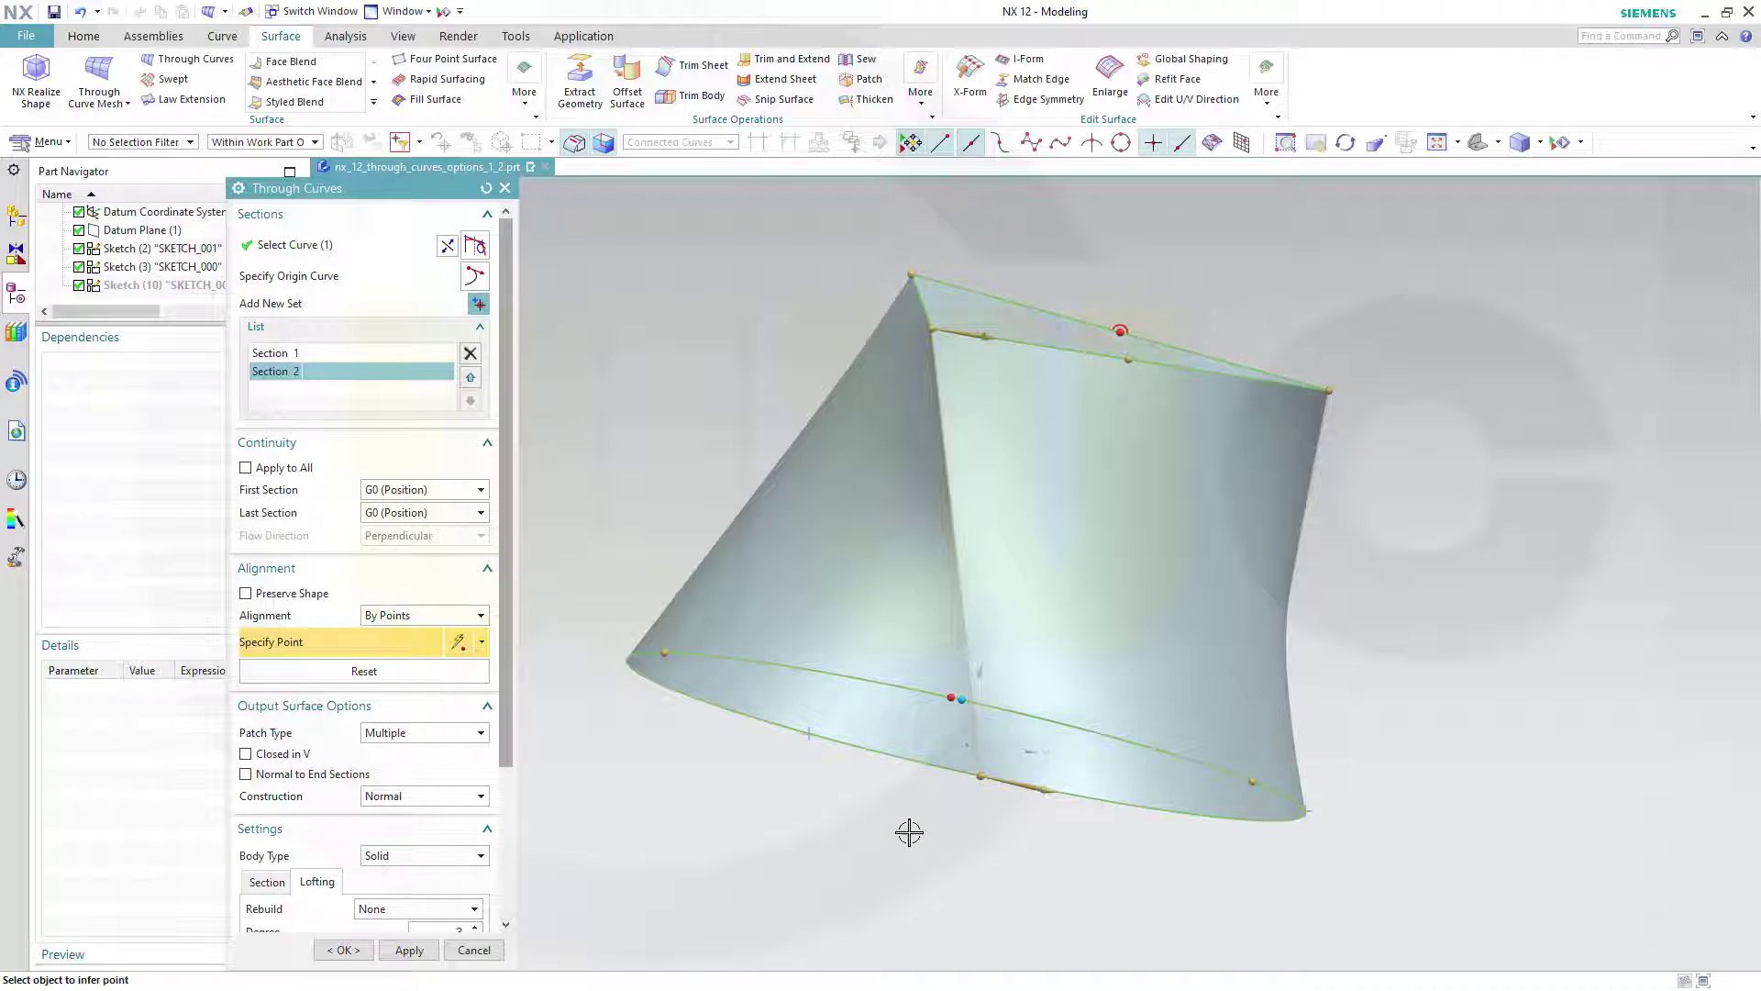
{"action": "left_click", "coordinate": [978, 777]}
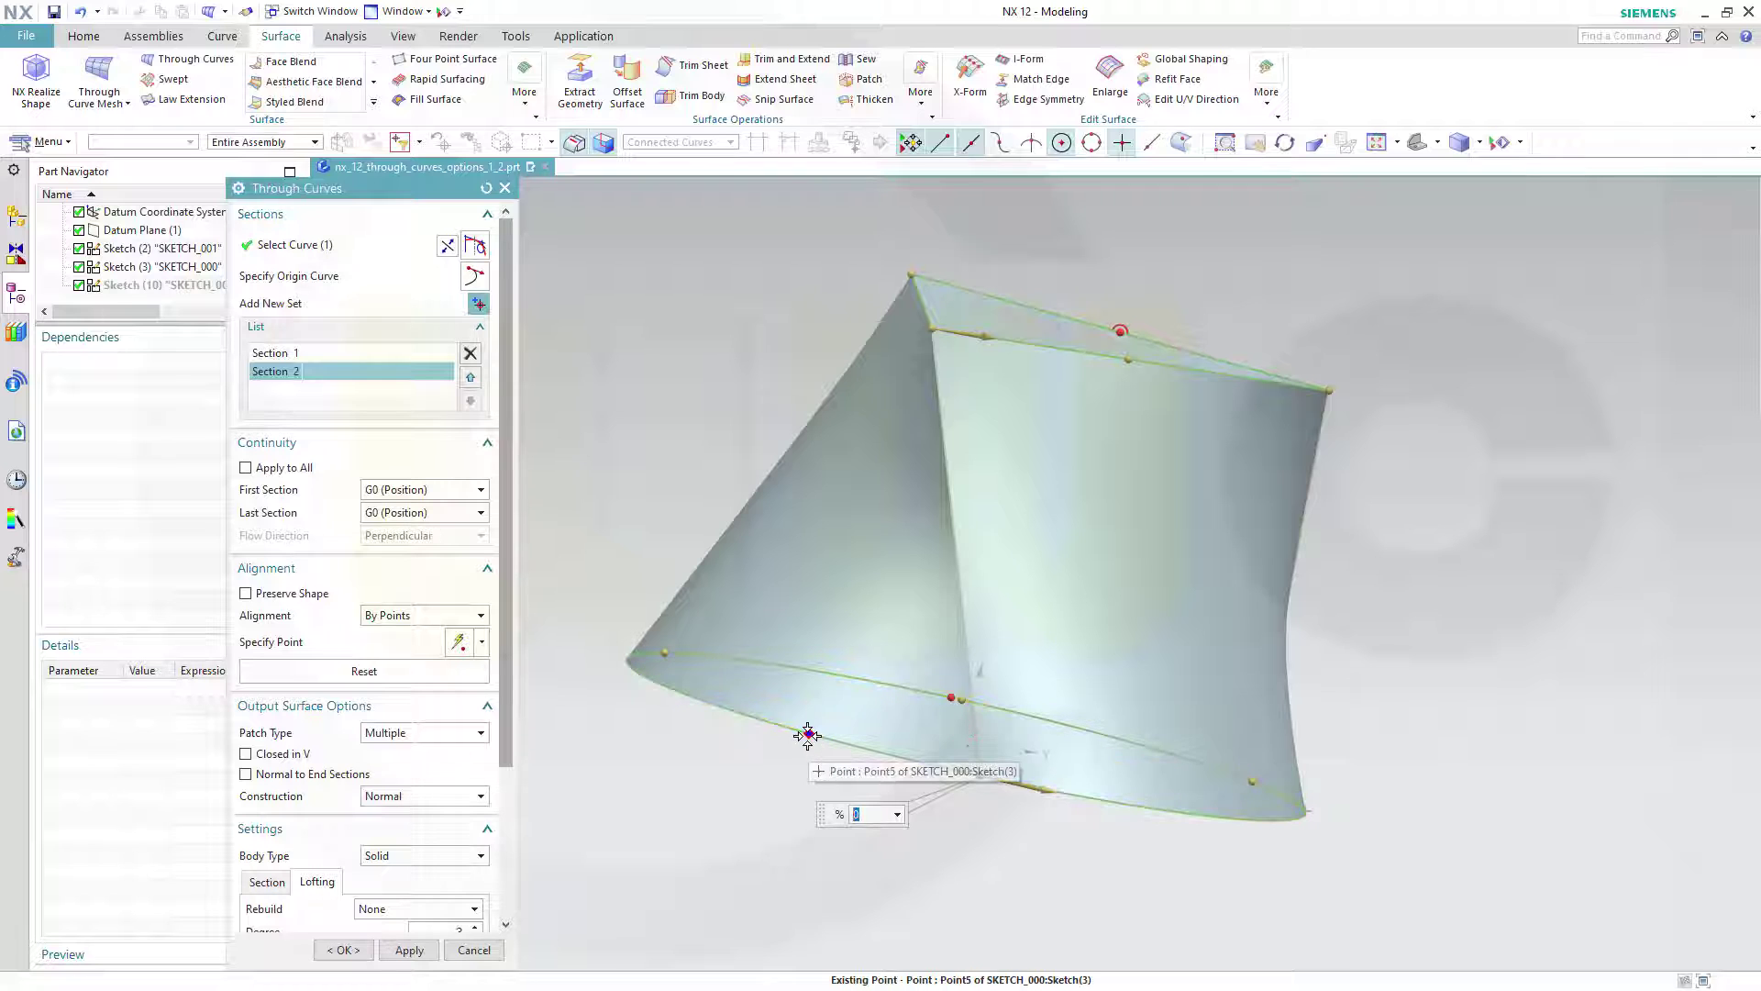
{"action": "left_click", "coordinate": [806, 736]}
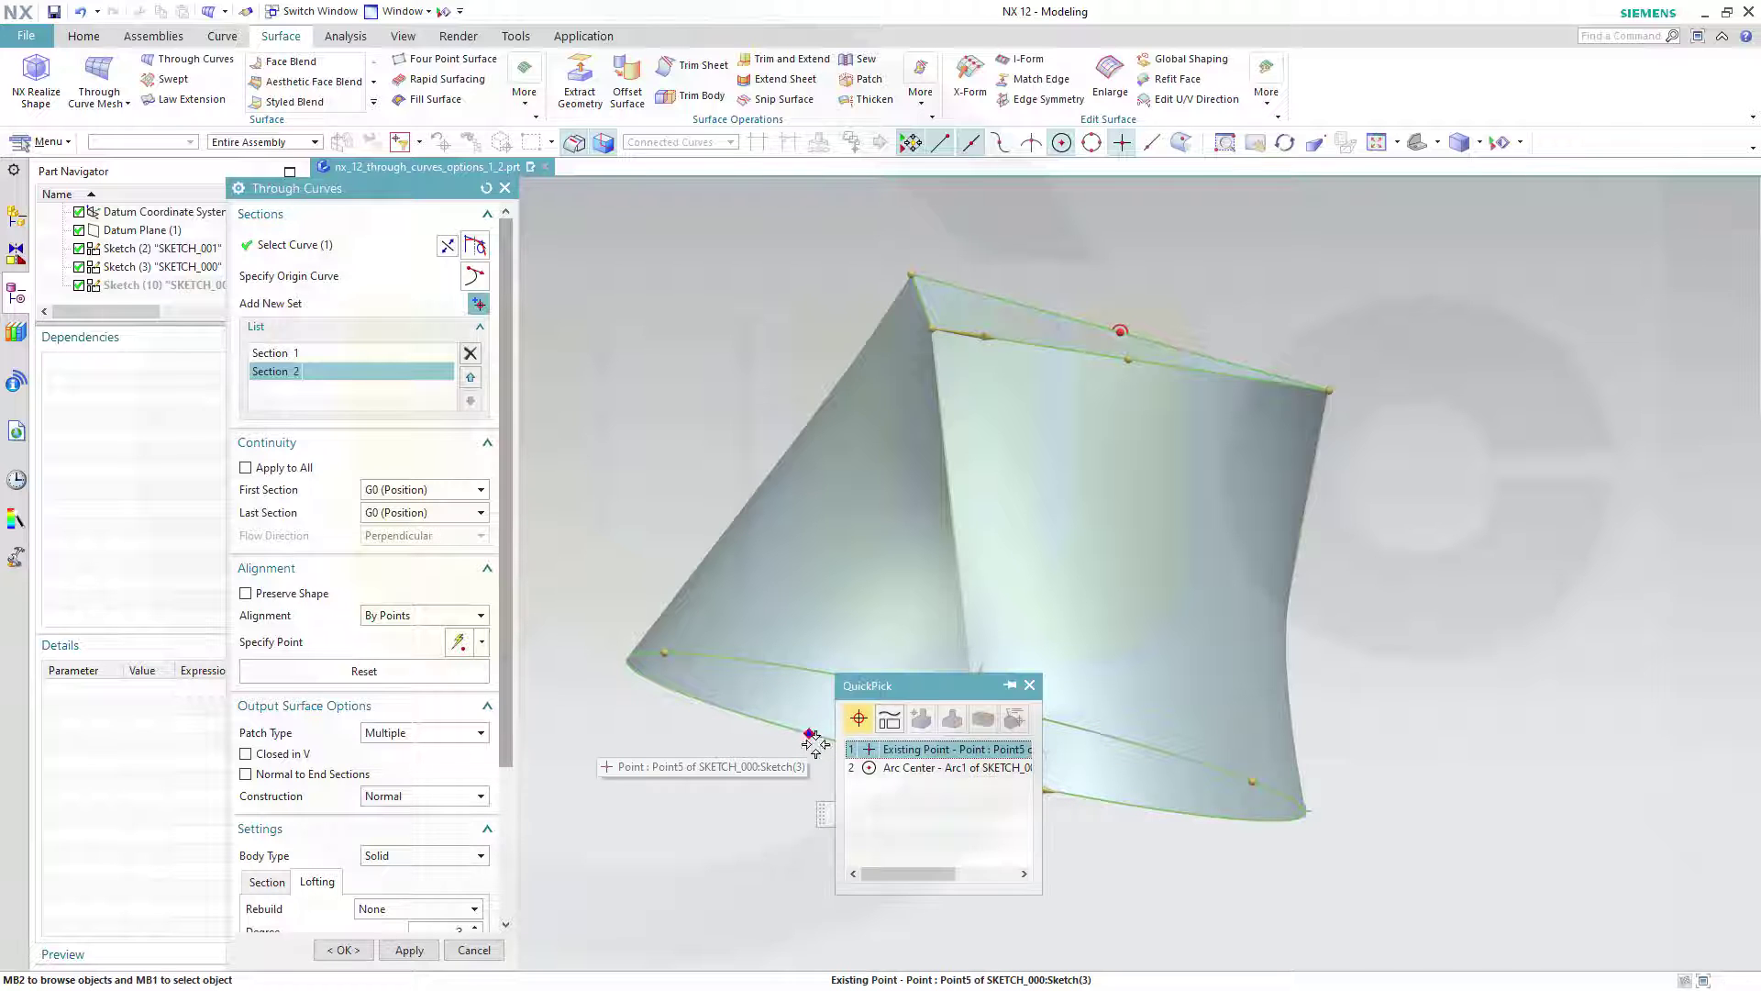
{"action": "left_click", "coordinate": [875, 761]}
{"action": "middle_click_drag", "start_coordinate": [1265, 866], "coordinate": [1103, 847]}
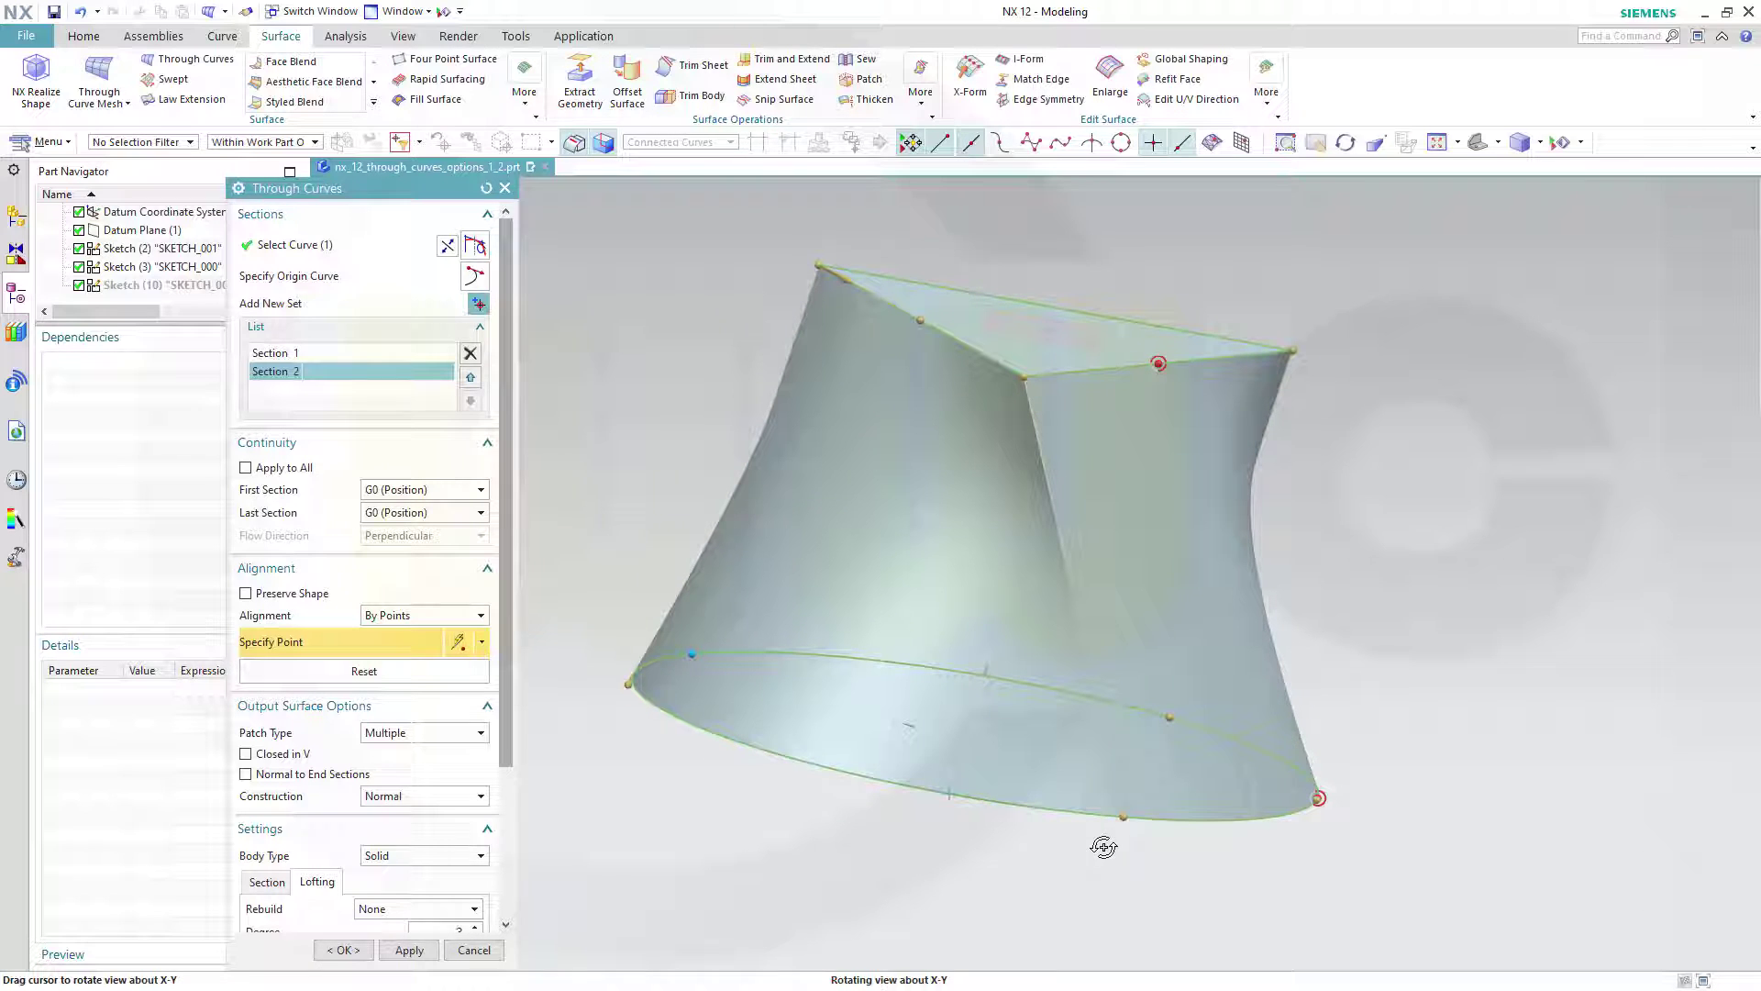
{"action": "left_click", "coordinate": [1126, 816]}
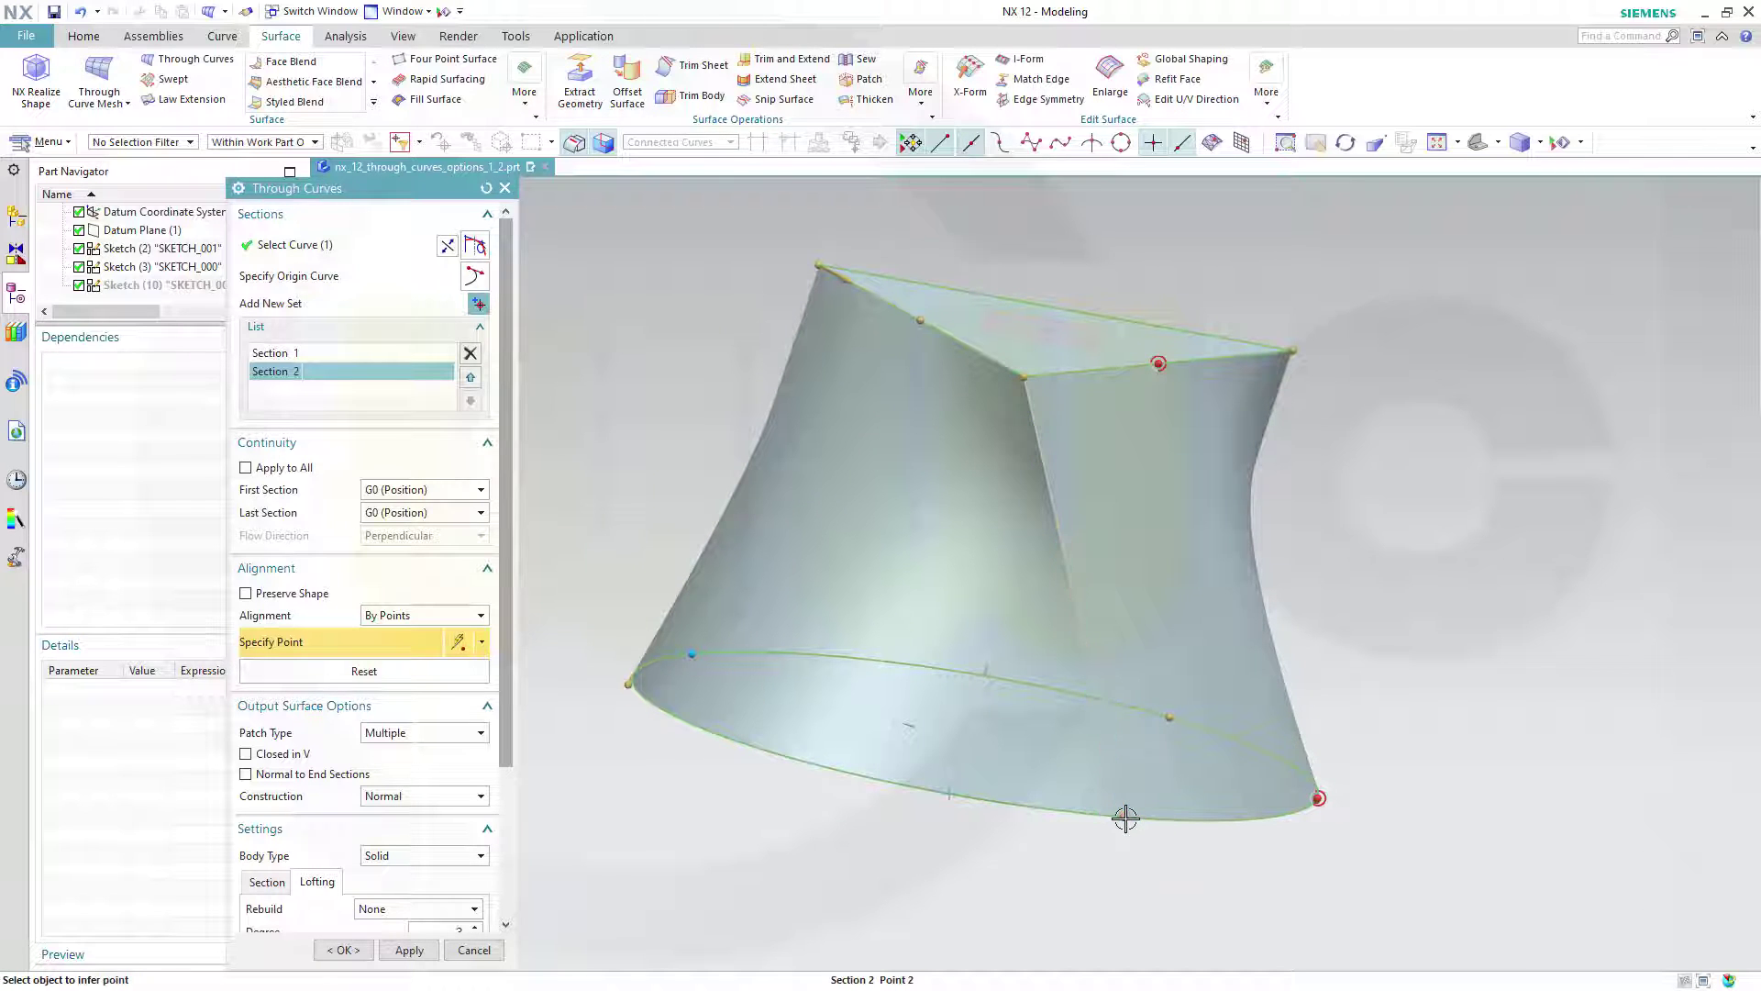
{"action": "left_click", "coordinate": [948, 796]}
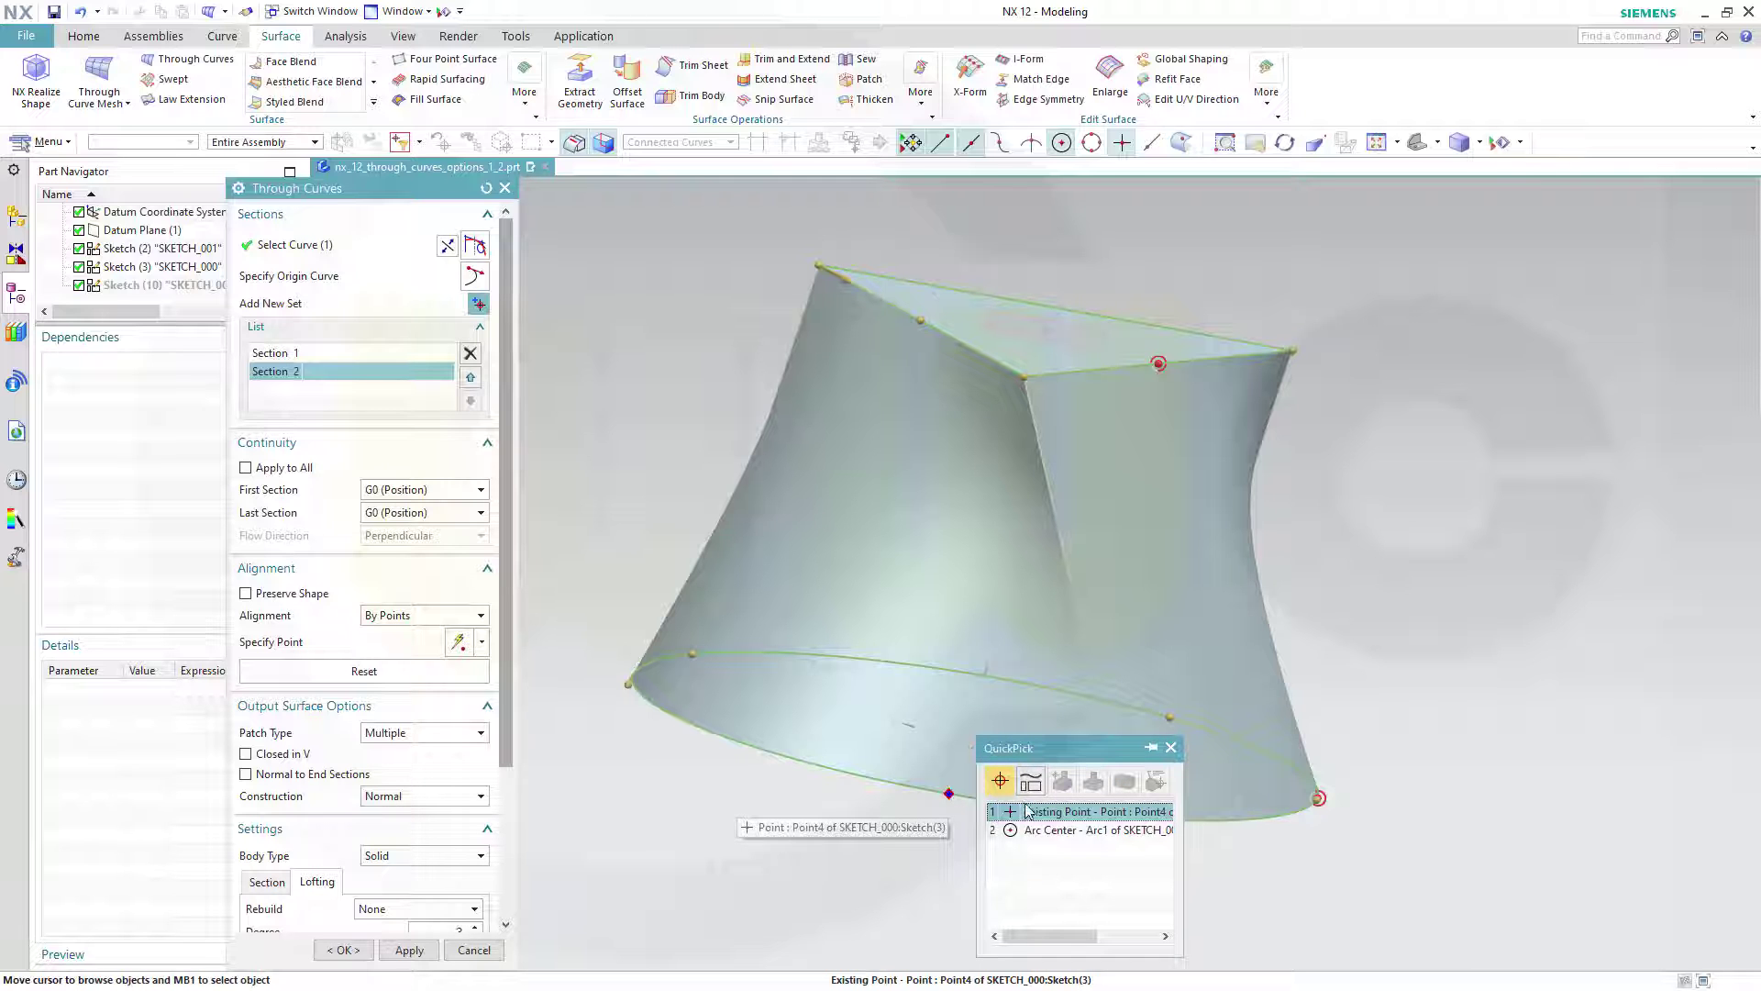
{"action": "left_click", "coordinate": [1026, 812]}
{"action": "middle_click_drag", "start_coordinate": [1448, 782], "coordinate": [1292, 768]}
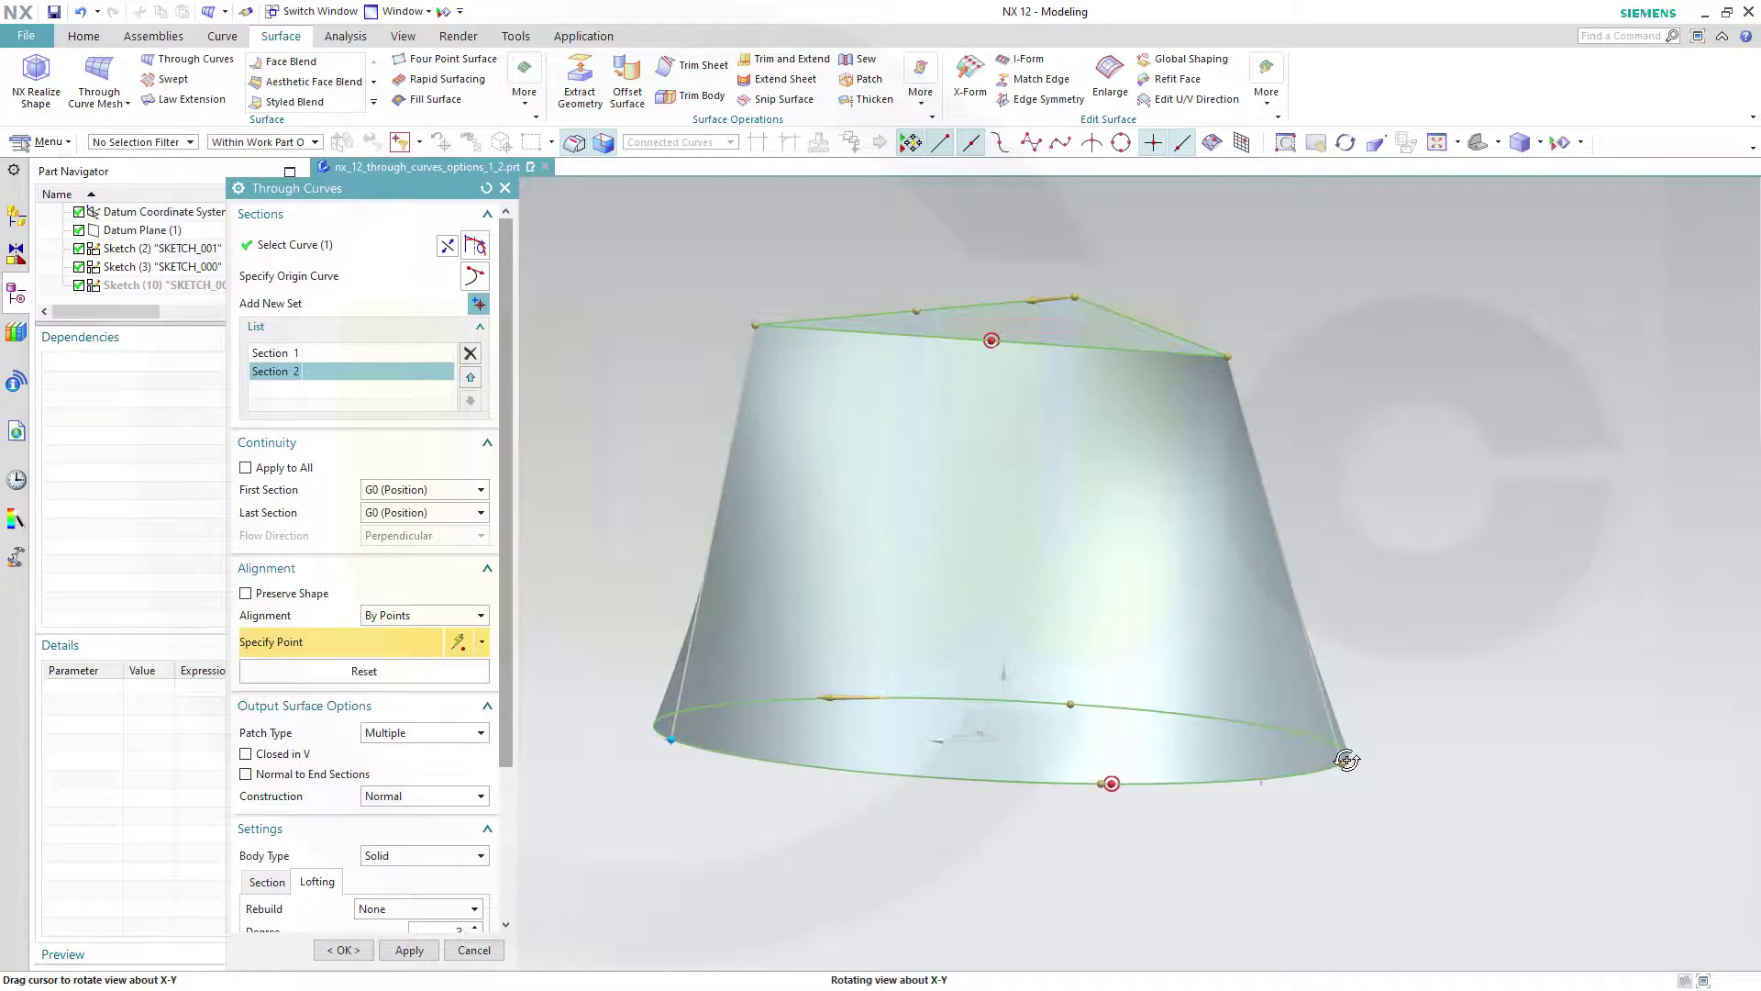
{"action": "left_click", "coordinate": [1244, 780]}
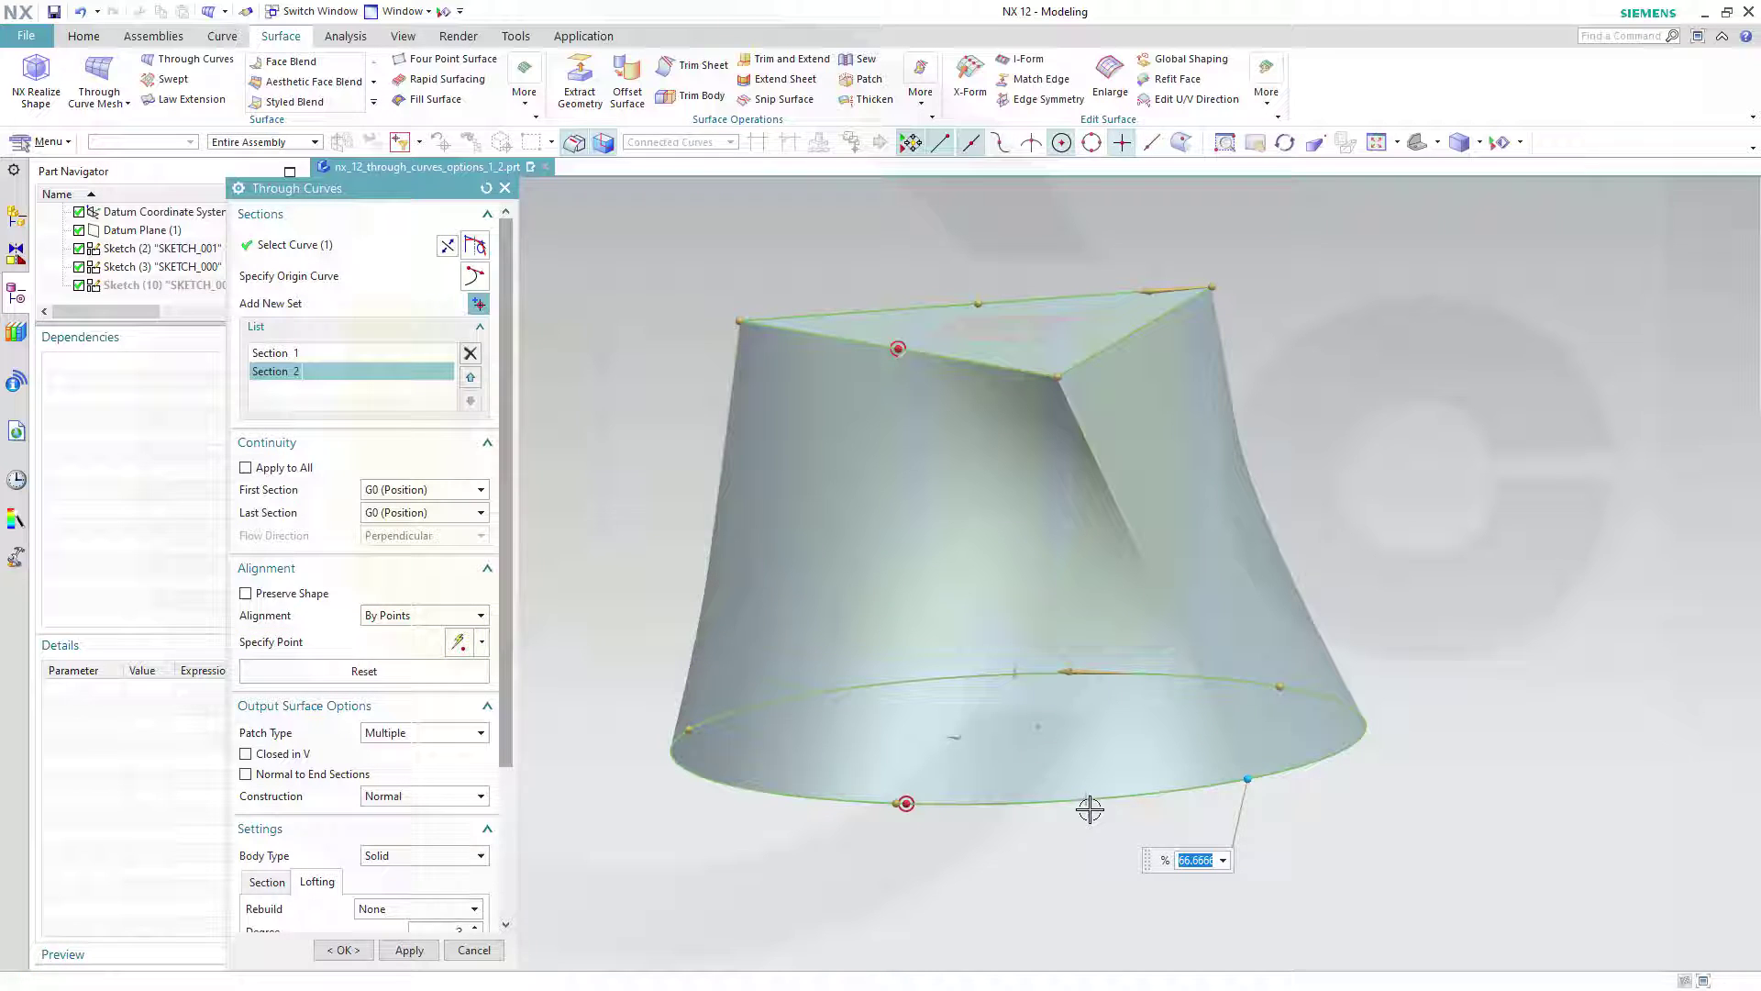
{"action": "left_click", "coordinate": [1085, 800]}
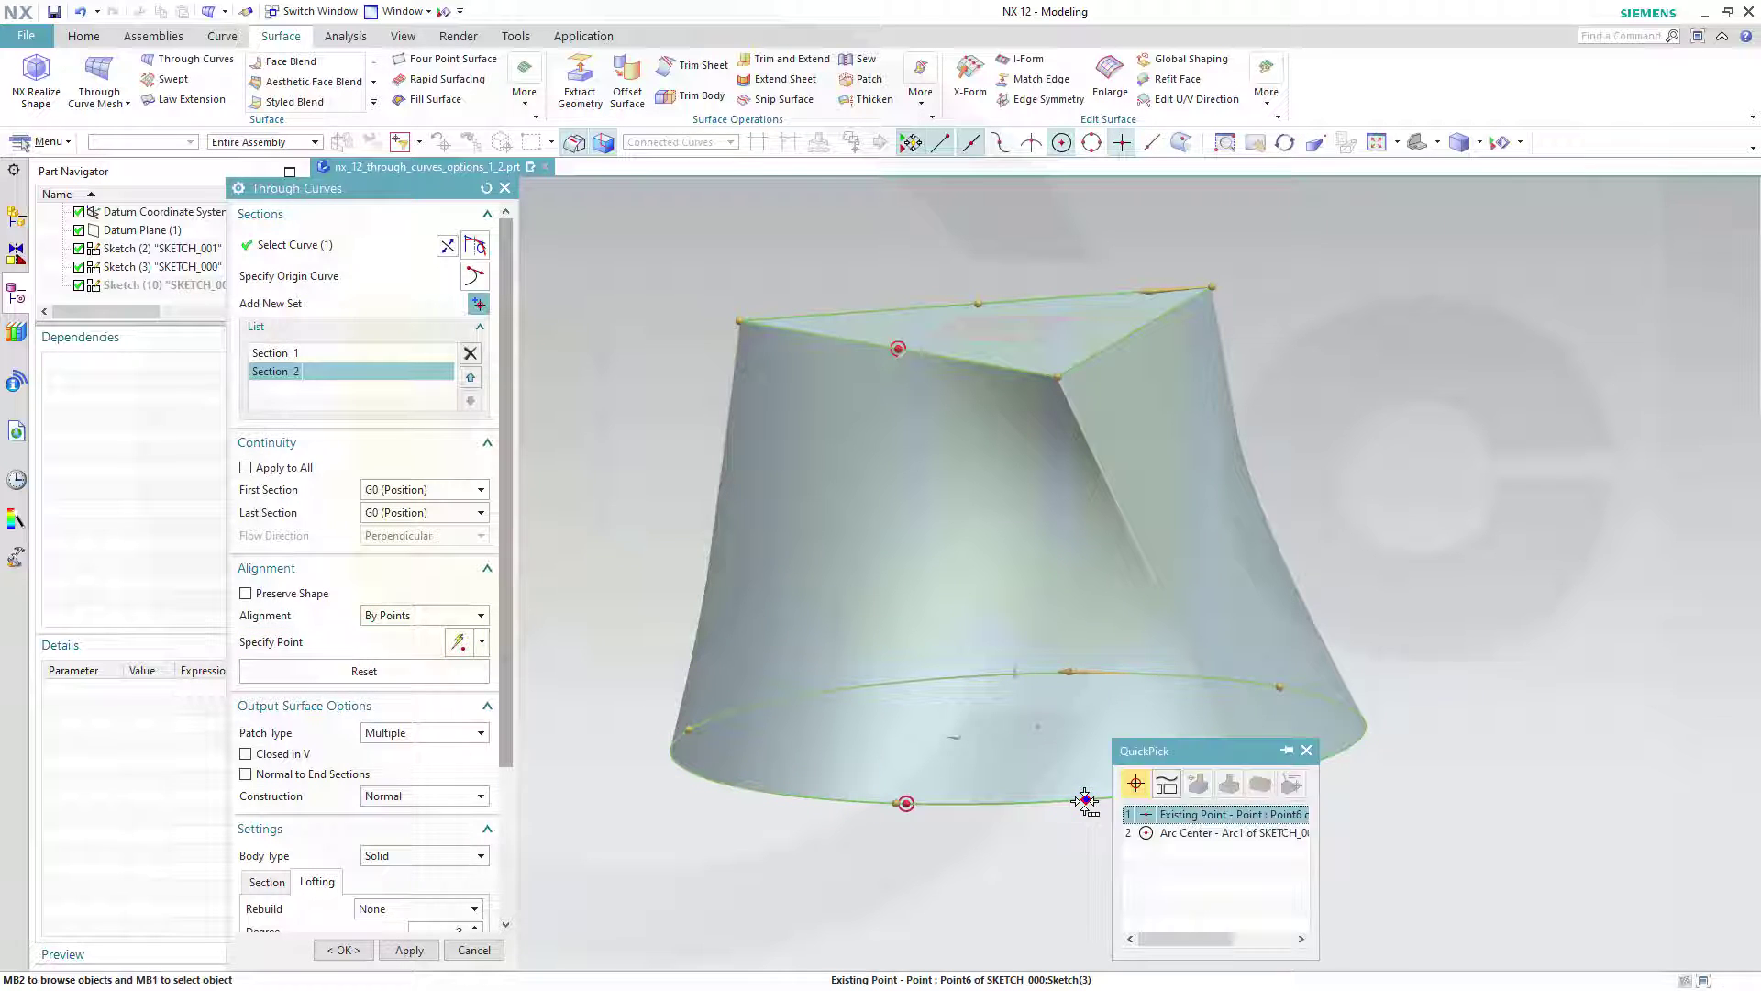
{"action": "left_click", "coordinate": [1163, 813]}
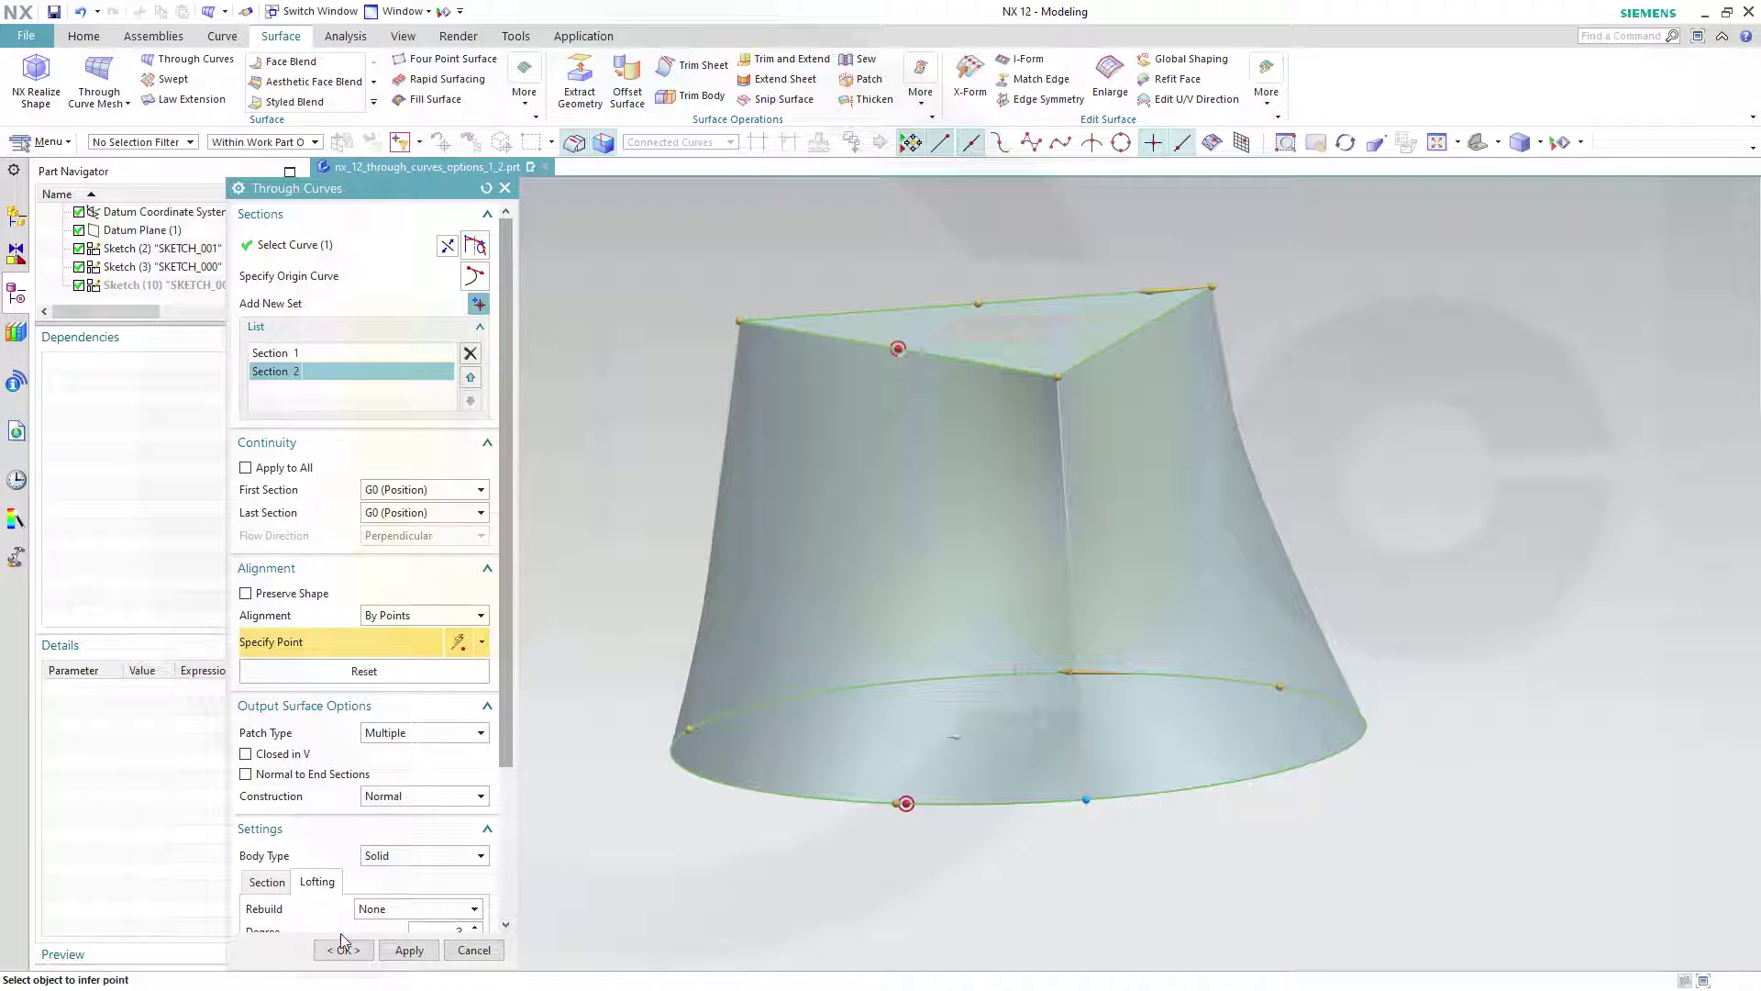
Step: Set Body Type to Sheet and create the lofted surface
{"action": "left_click", "coordinate": [482, 856]}
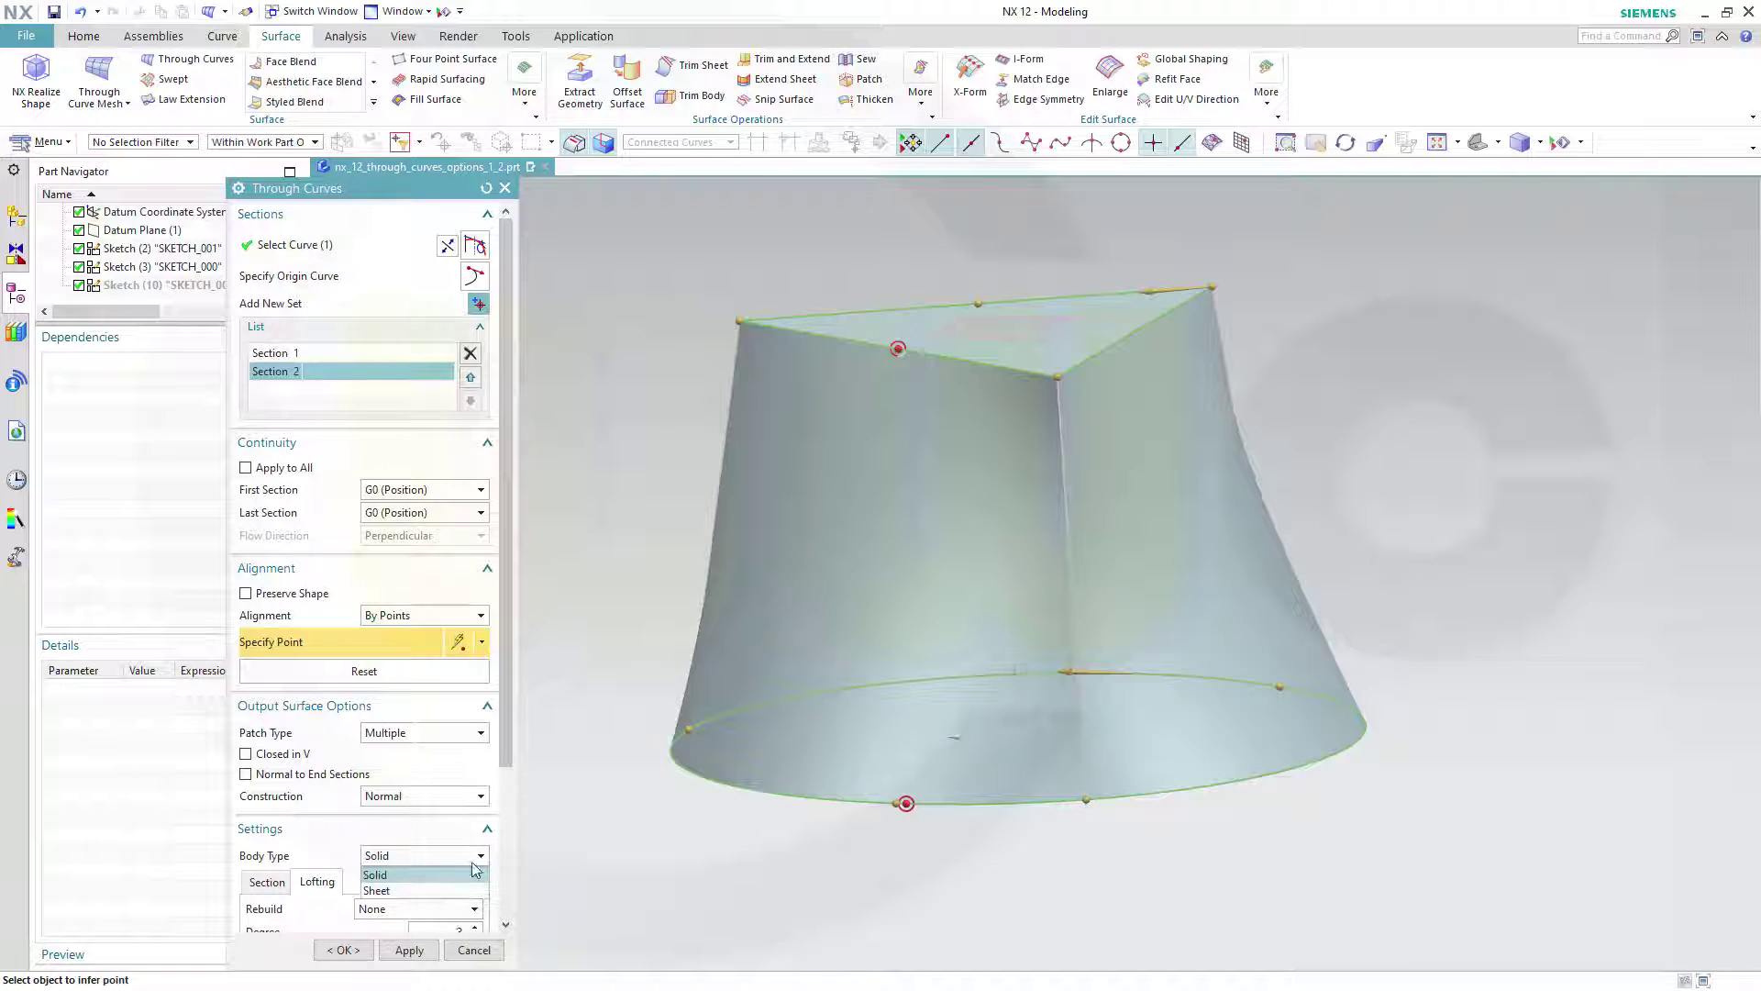
{"action": "left_click", "coordinate": [451, 893]}
{"action": "left_click", "coordinate": [344, 953]}
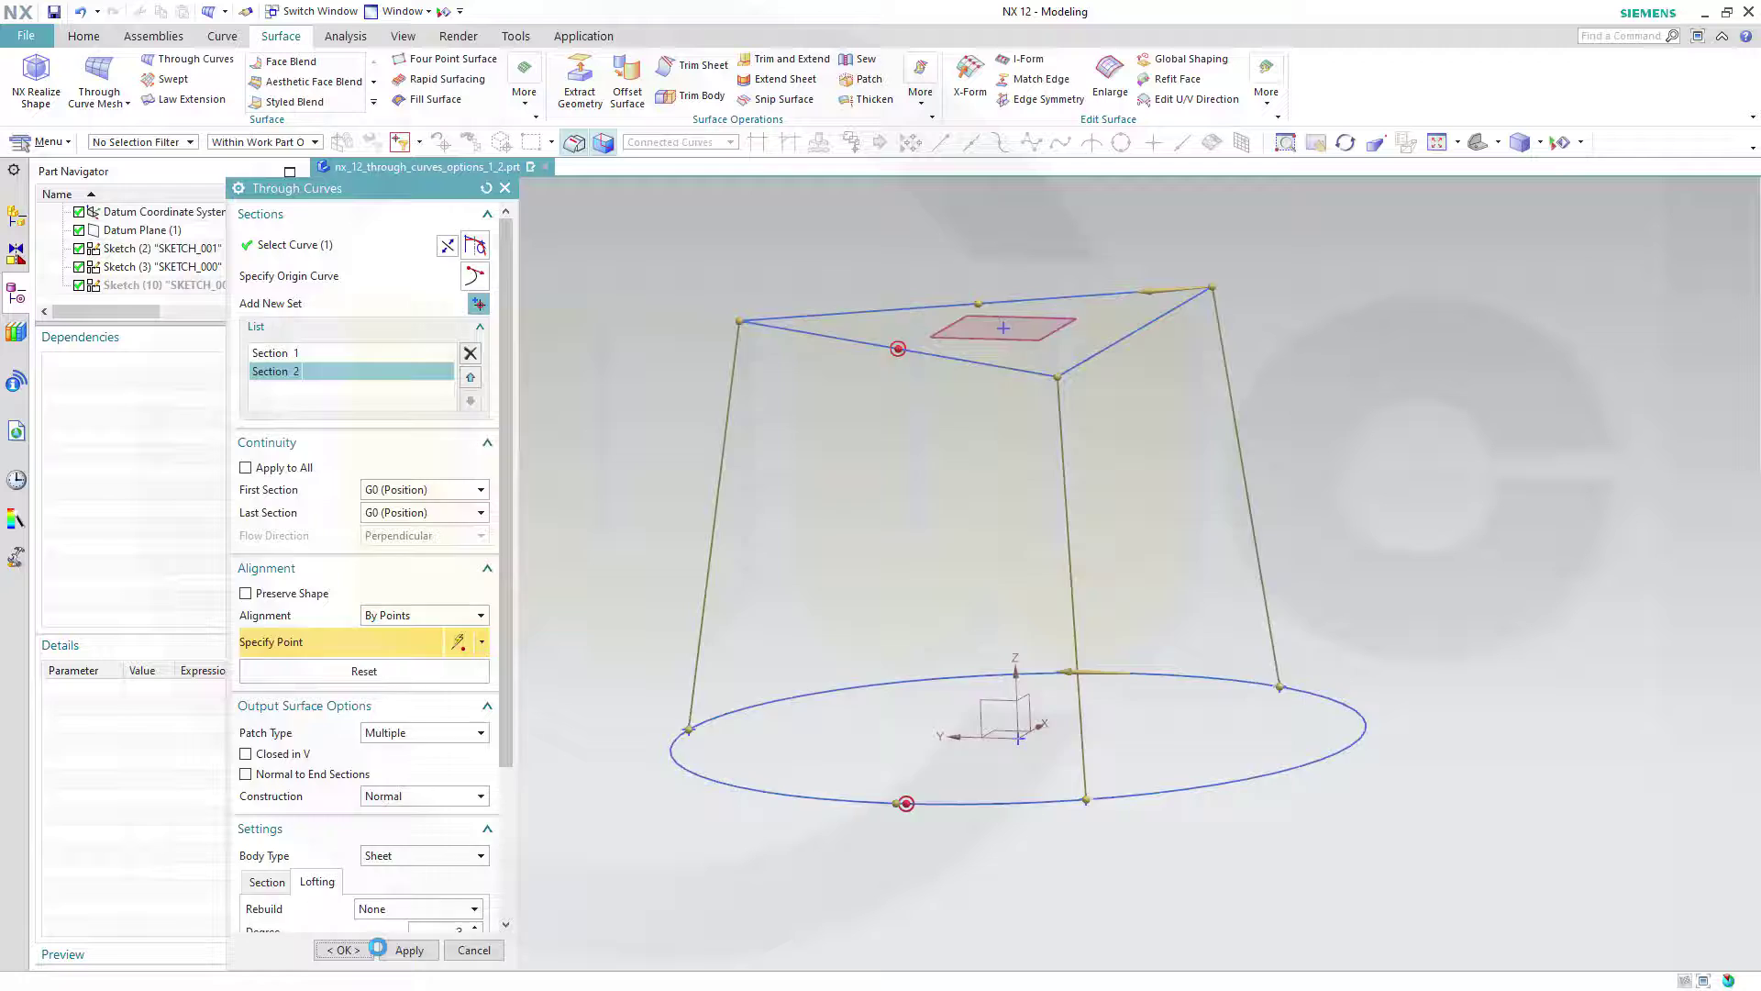
{"action": "mouse_move", "coordinate": [964, 602]}
{"action": "middle_mouse_down"}
{"action": "mouse_move", "coordinate": [967, 691]}
{"action": "mouse_move", "coordinate": [963, 643]}
{"action": "middle_mouse_up"}
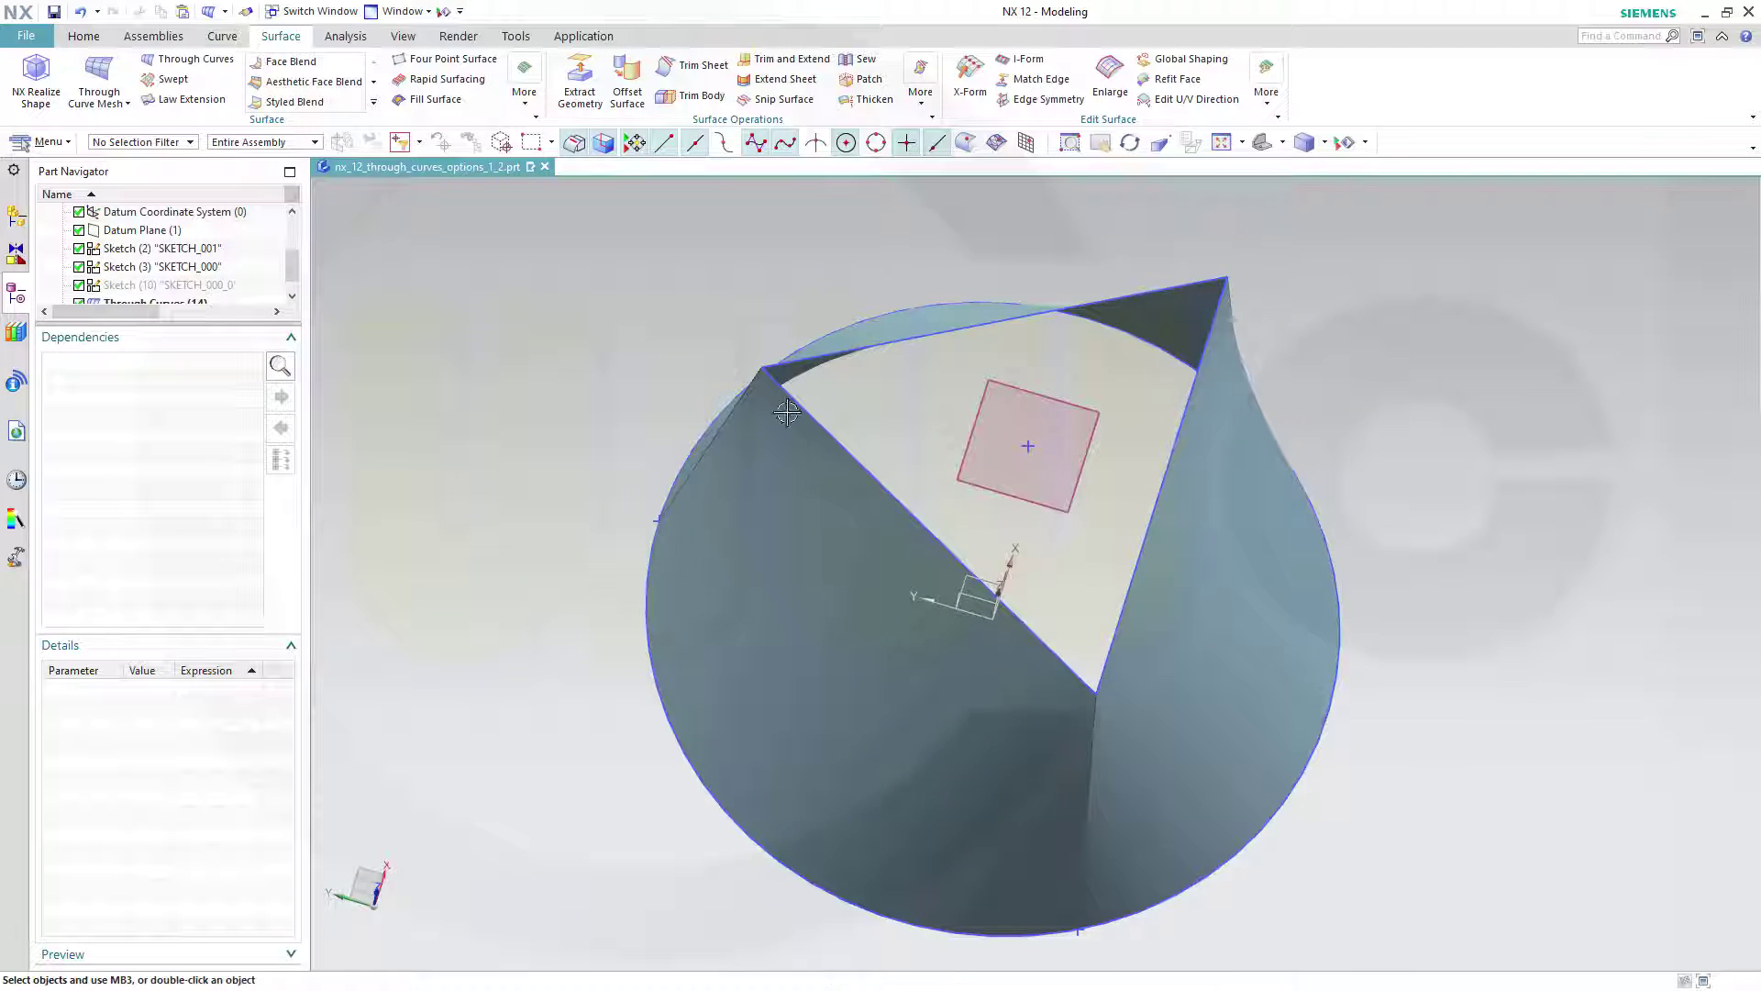
{"action": "scroll", "coordinate": [743, 361], "scroll_direction": "up", "scroll_amount": 2}
{"action": "scroll", "coordinate": [743, 361], "scroll_direction": "down", "scroll_amount": 2}
{"action": "mouse_move", "coordinate": [1082, 555]}
{"action": "middle_mouse_down"}
{"action": "mouse_move", "coordinate": [1079, 532]}
{"action": "mouse_move", "coordinate": [1115, 527]}
{"action": "mouse_move", "coordinate": [1104, 554]}
{"action": "middle_mouse_up"}
{"action": "key", "text": "F8"}
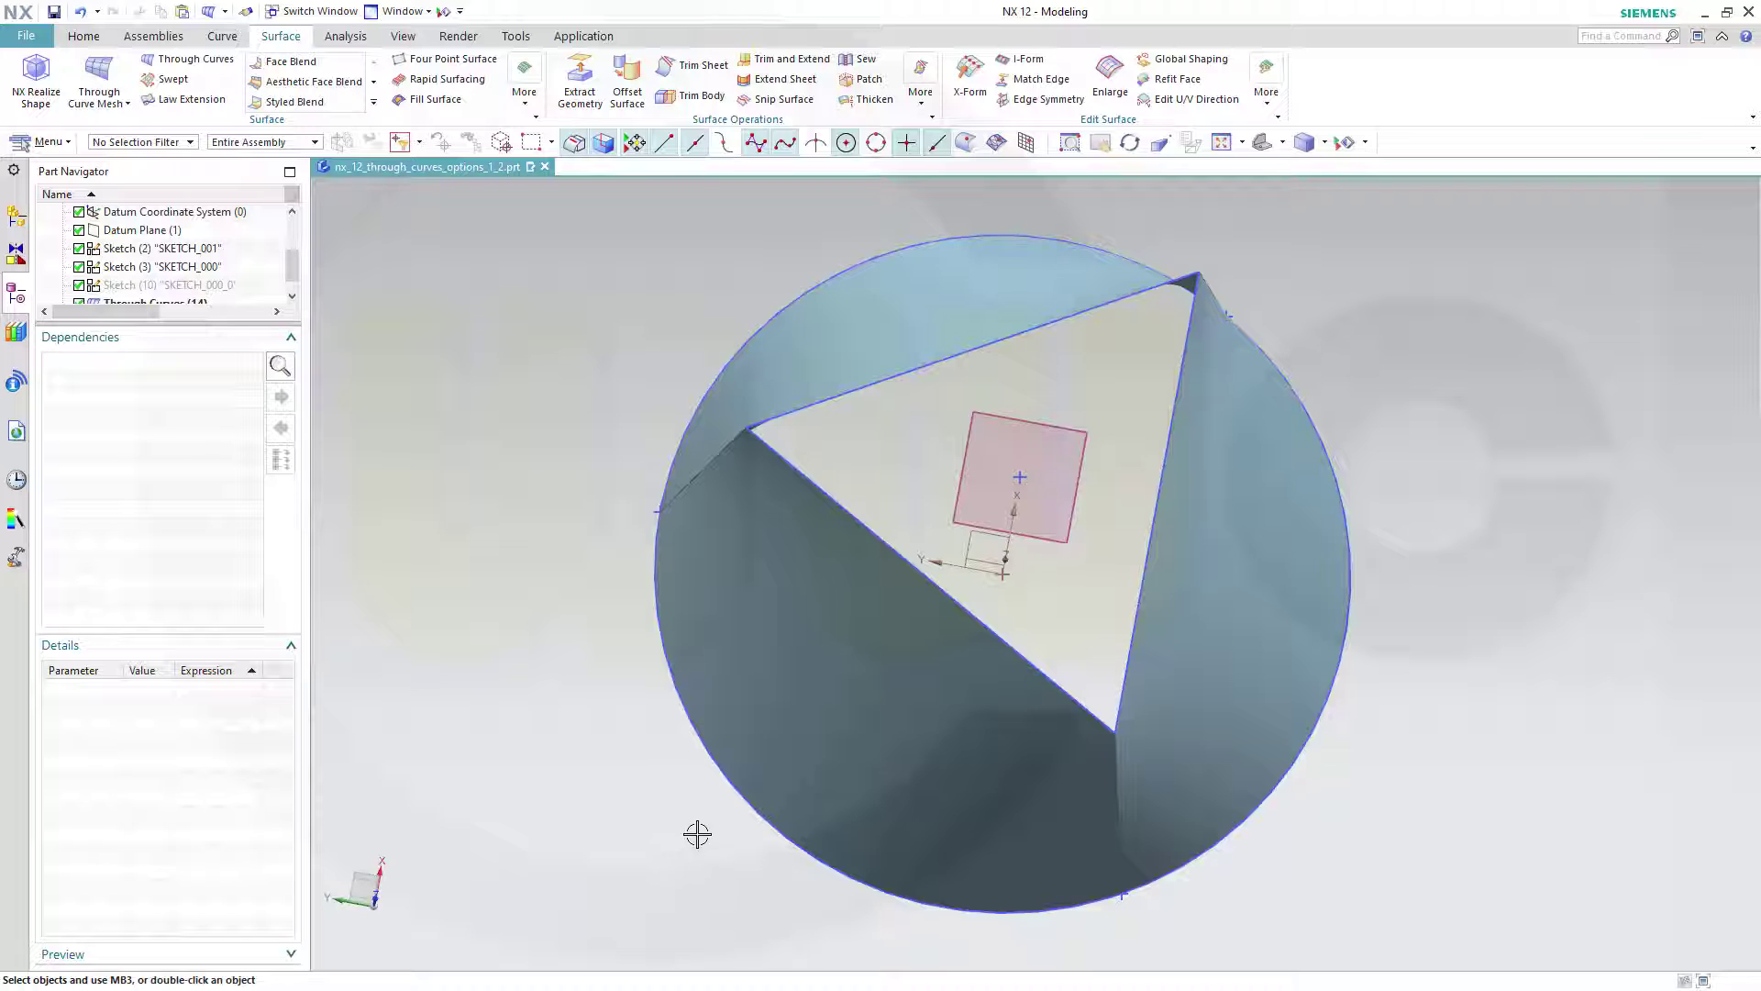
{"action": "middle_click_drag", "start_coordinate": [697, 834], "coordinate": [728, 813]}
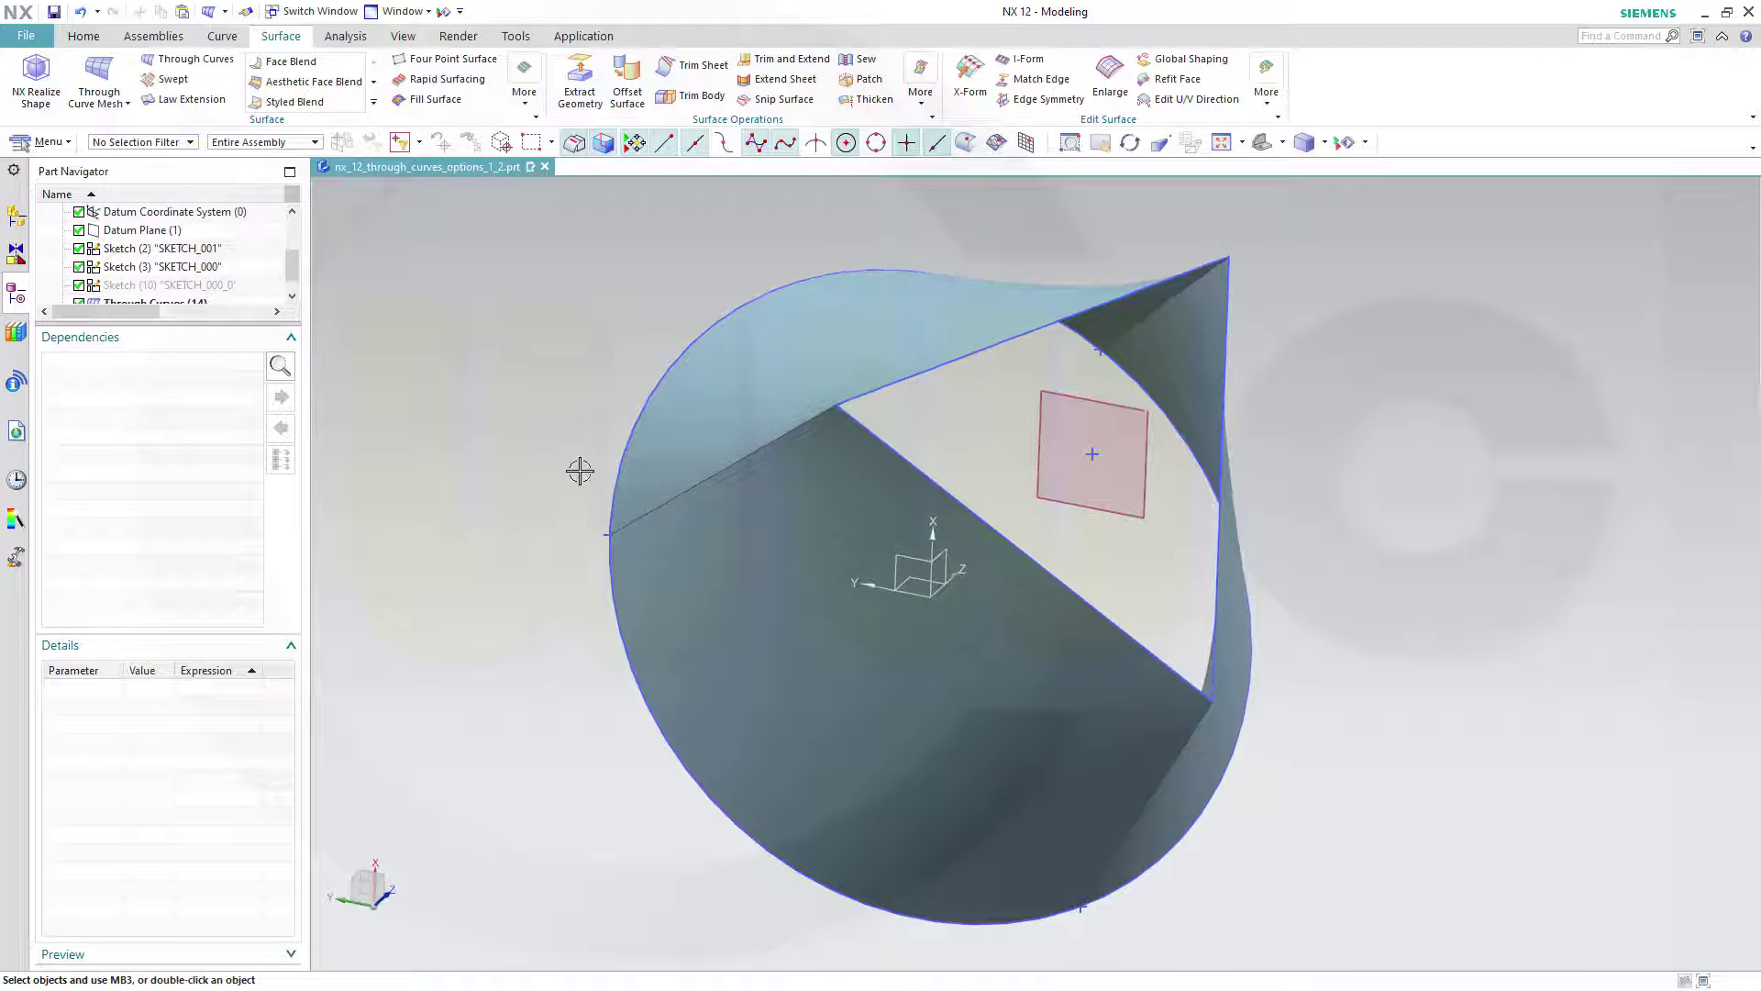
{"action": "mouse_move", "coordinate": [1384, 550]}
{"action": "middle_mouse_down"}
{"action": "mouse_move", "coordinate": [1404, 600]}
{"action": "mouse_move", "coordinate": [1376, 519]}
{"action": "mouse_move", "coordinate": [1384, 601]}
{"action": "mouse_move", "coordinate": [1318, 503]}
{"action": "mouse_move", "coordinate": [1184, 480]}
{"action": "mouse_move", "coordinate": [1120, 523]}
{"action": "middle_mouse_up"}
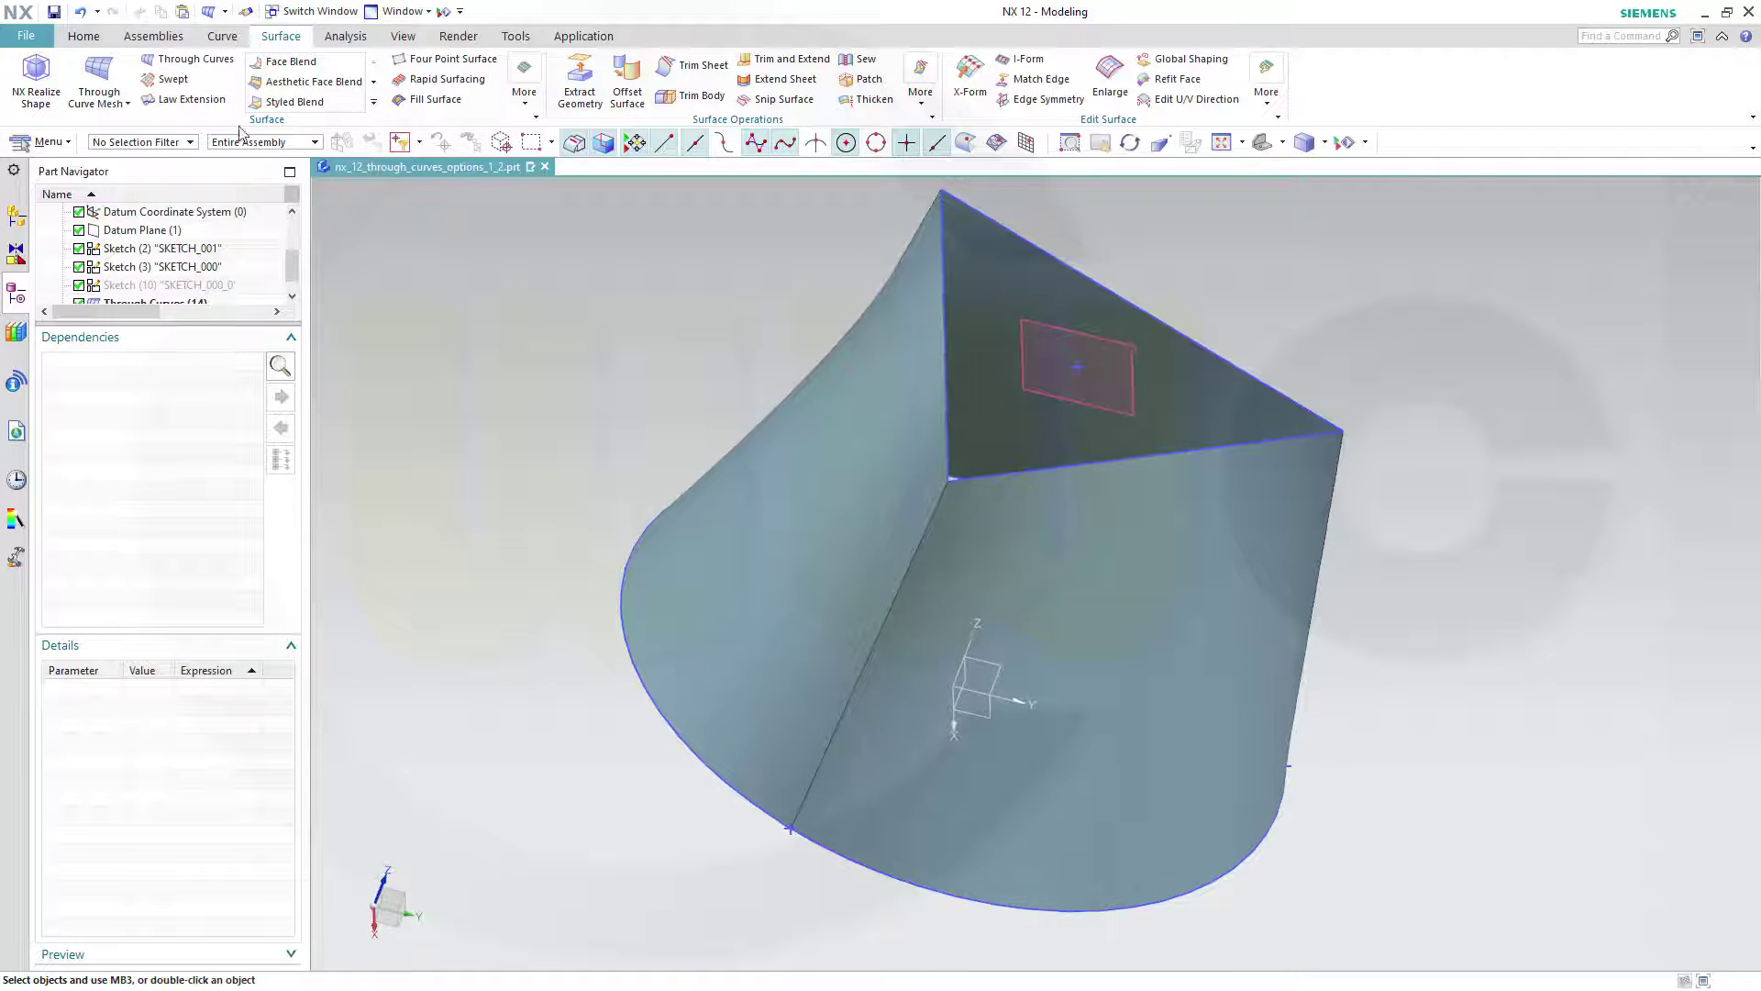
{"action": "mouse_move", "coordinate": [1463, 716]}
{"action": "middle_mouse_down"}
{"action": "mouse_move", "coordinate": [1404, 664]}
{"action": "mouse_move", "coordinate": [1459, 606]}
{"action": "mouse_move", "coordinate": [1500, 647]}
{"action": "middle_mouse_up"}
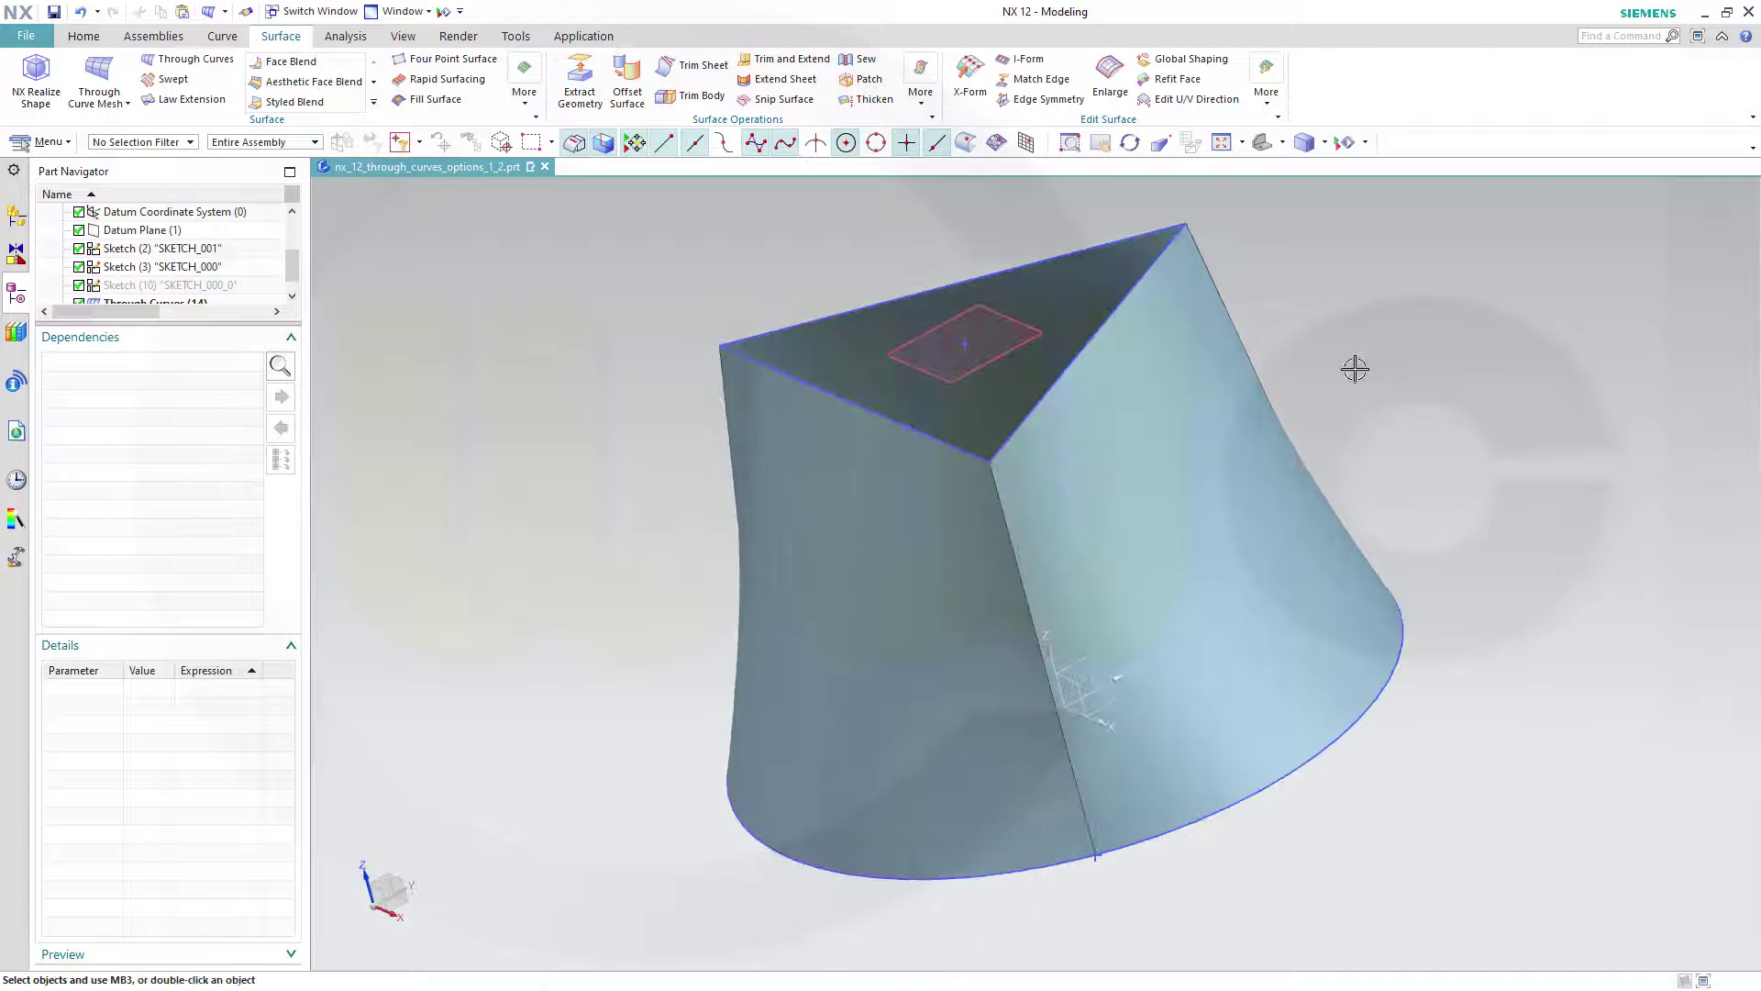
{"action": "scroll", "coordinate": [1346, 352], "scroll_direction": "down", "scroll_amount": 3}
{"action": "scroll", "coordinate": [1339, 340], "scroll_direction": "up", "scroll_amount": 3}
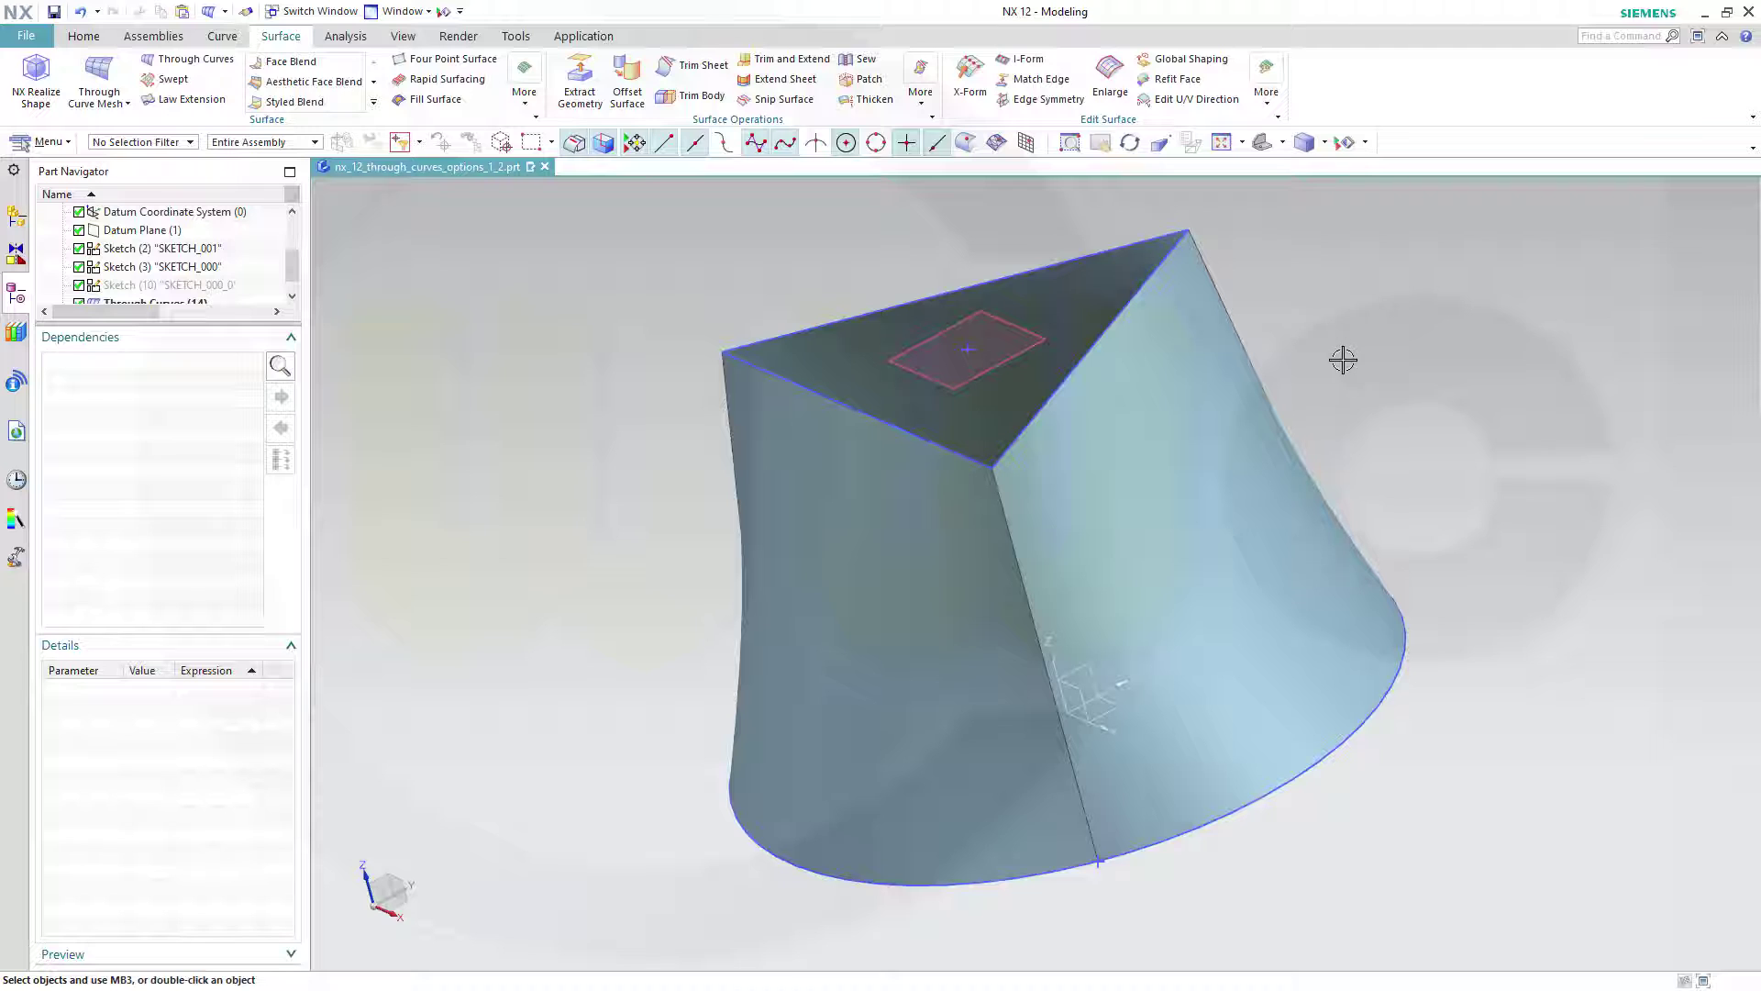